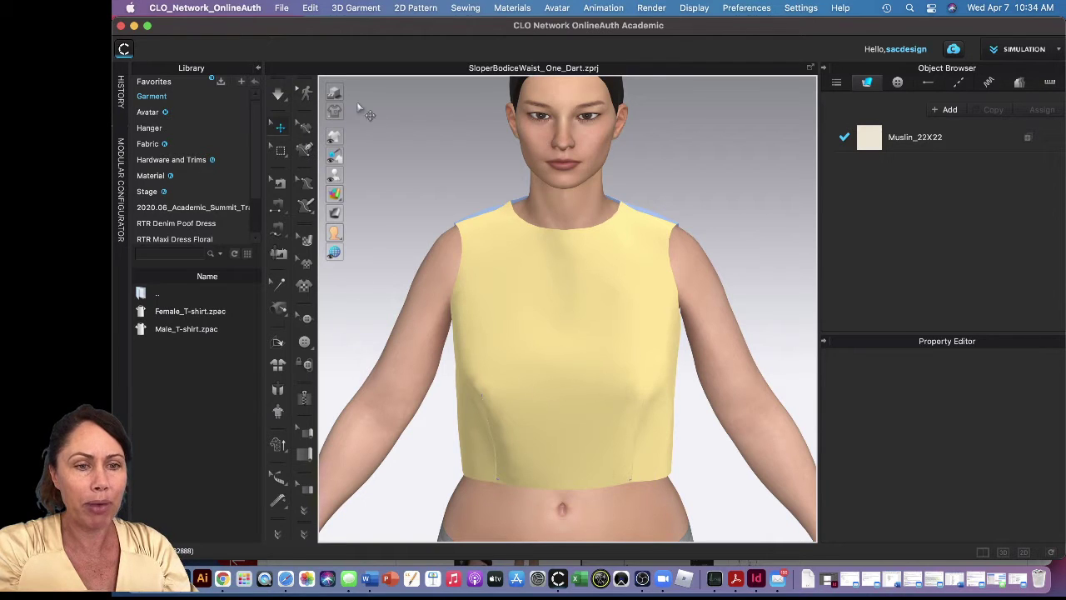
Step: Compare the 3D Pen (Garment) and 3D Pen (Avatar) tools, leaving 3D Pen (Garment) active
{"action": "left_click", "coordinate": [306, 155]}
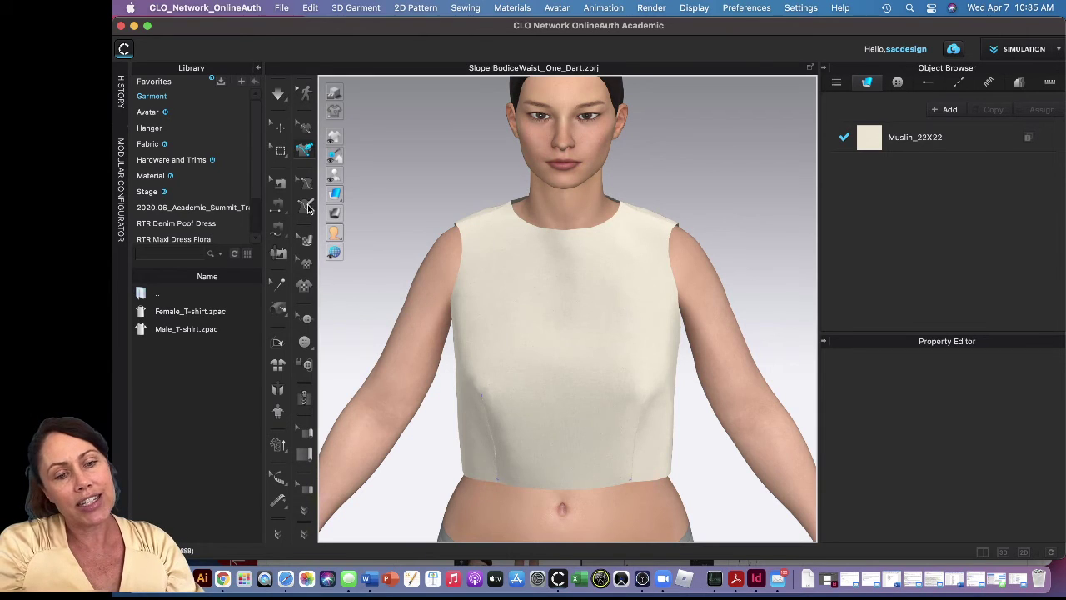
{"action": "left_click", "coordinate": [307, 207]}
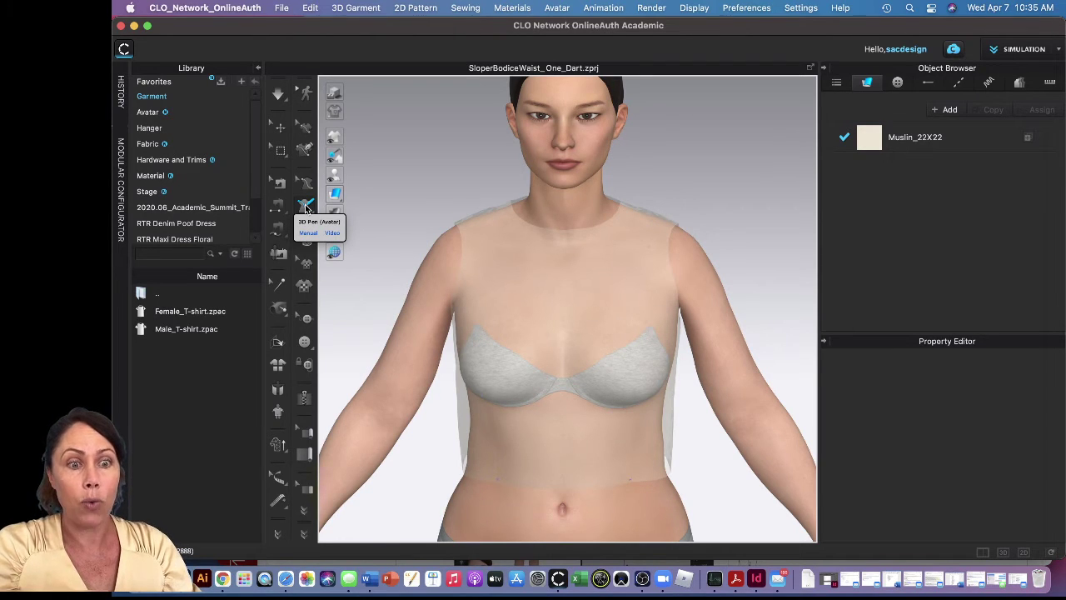
{"action": "left_click", "coordinate": [306, 206]}
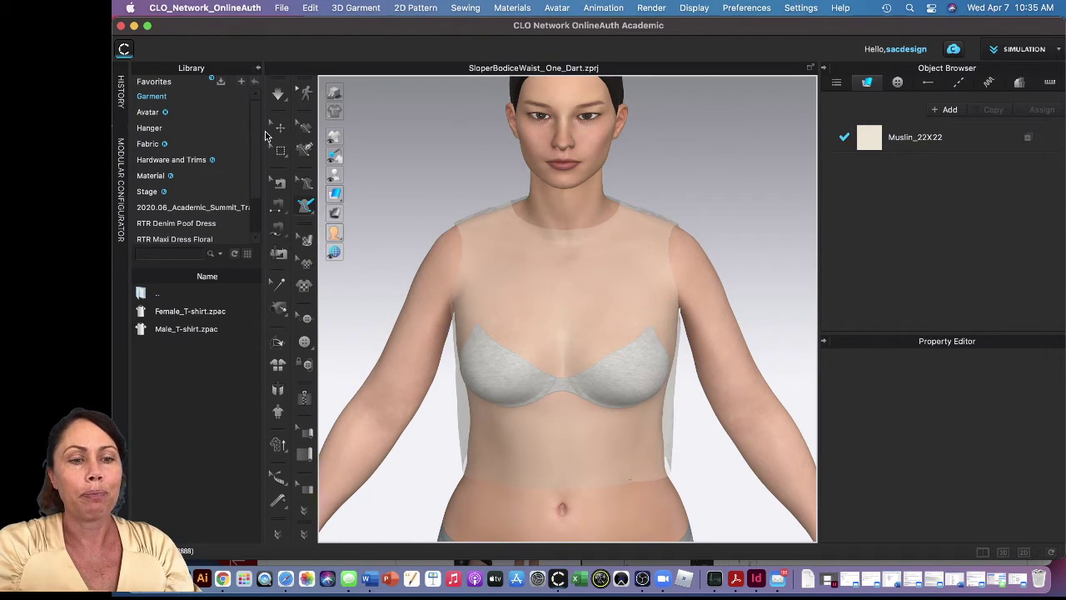
{"action": "left_click", "coordinate": [305, 152]}
{"action": "left_click", "coordinate": [306, 152]}
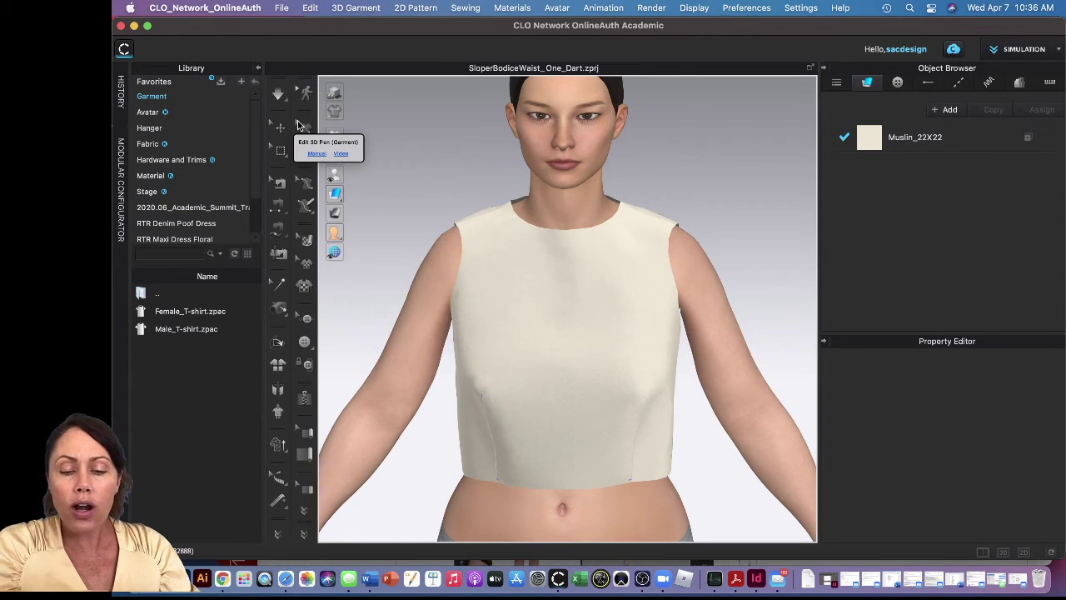
{"action": "left_click", "coordinate": [304, 149]}
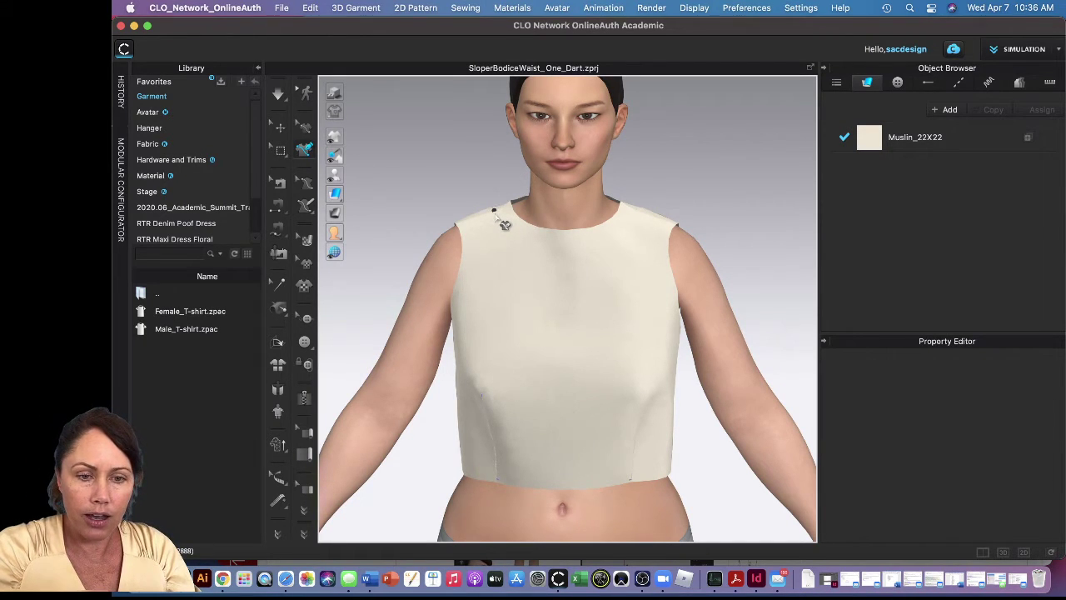
{"action": "left_click", "coordinate": [494, 209]}
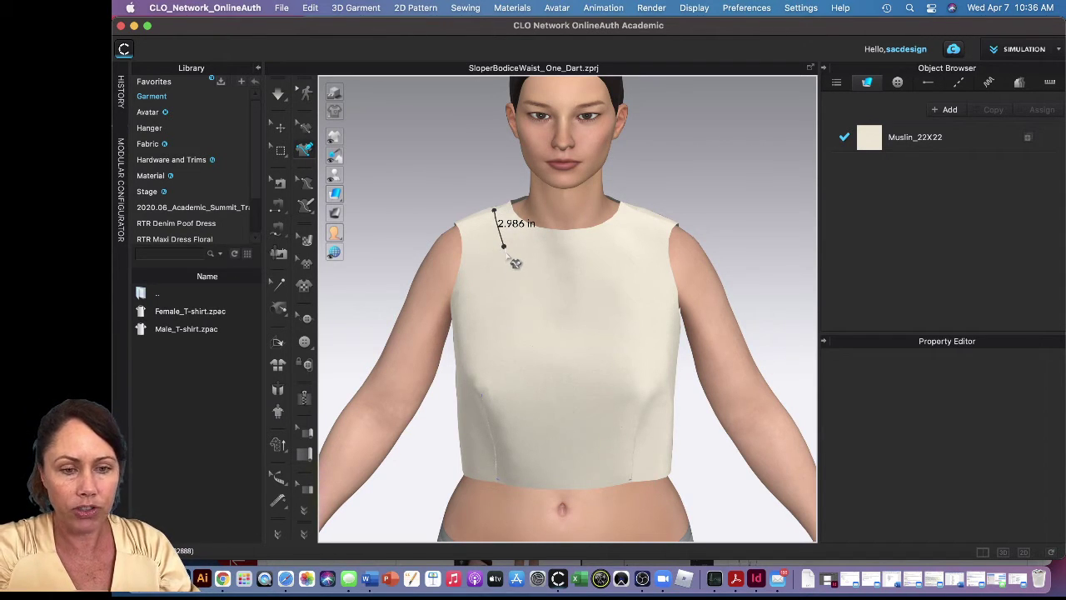
{"action": "left_click", "coordinate": [537, 298]}
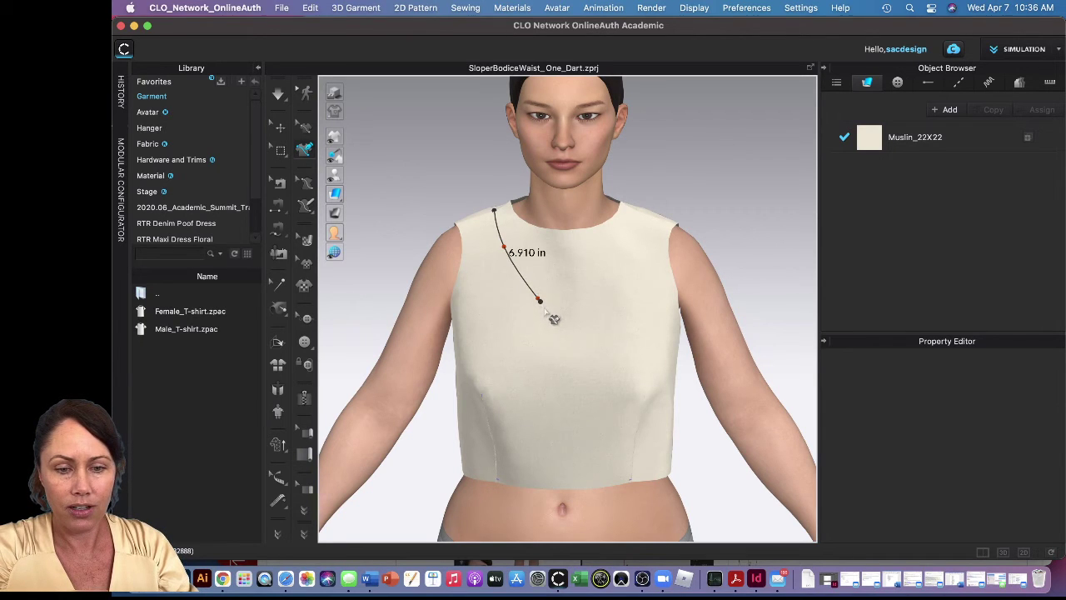
{"action": "left_click", "coordinate": [559, 323]}
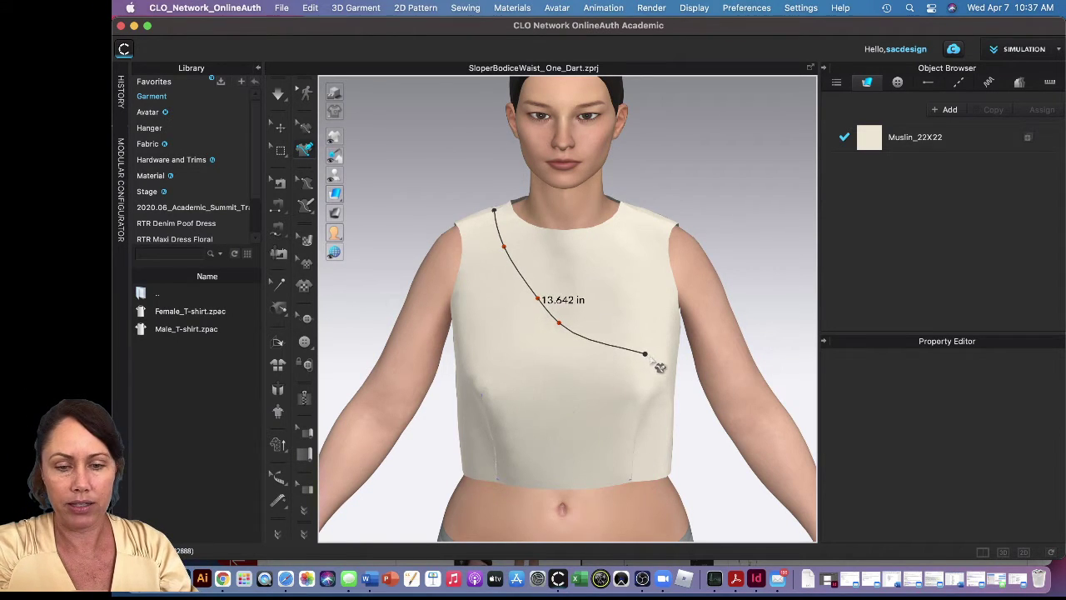
{"action": "left_click", "coordinate": [644, 354]}
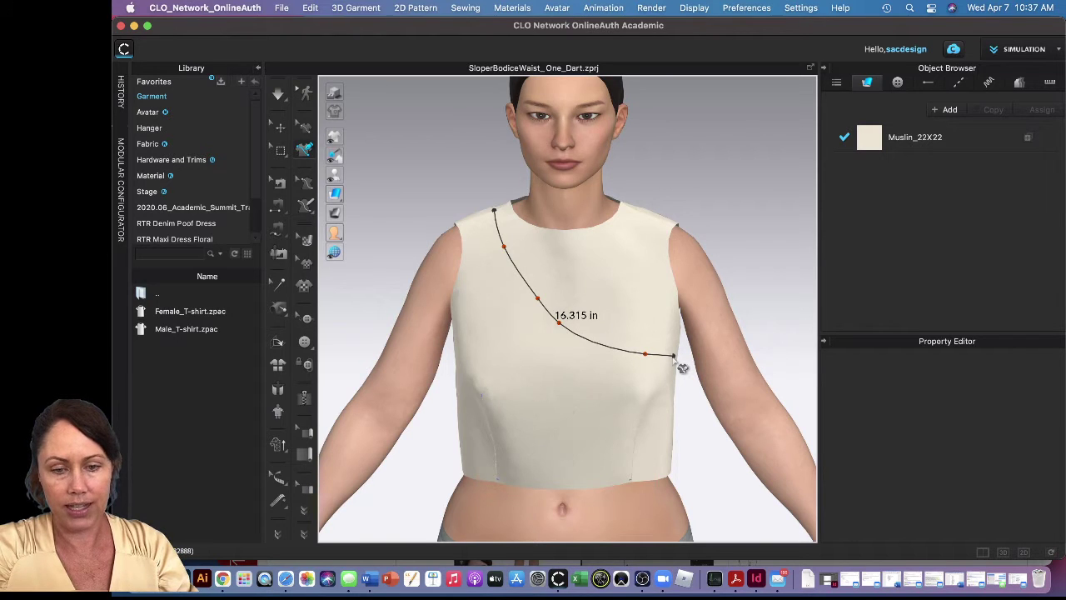
{"action": "double_click", "coordinate": [681, 368]}
{"action": "right_click_drag", "start_coordinate": [655, 362], "coordinate": [622, 365]}
{"action": "right_click_drag", "start_coordinate": [614, 364], "coordinate": [602, 350]}
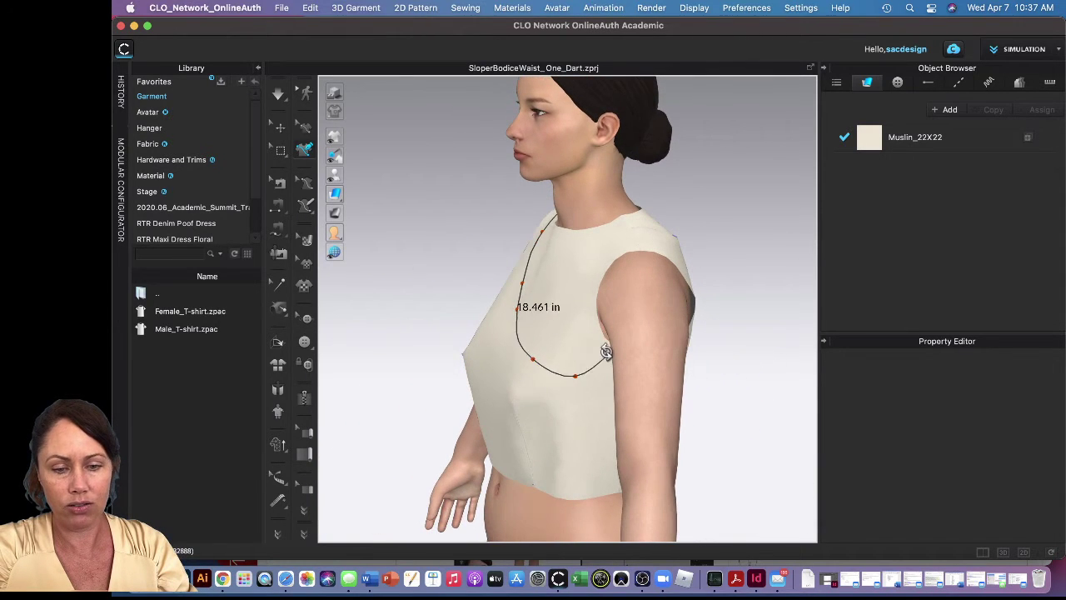
{"action": "key", "text": "Escape"}
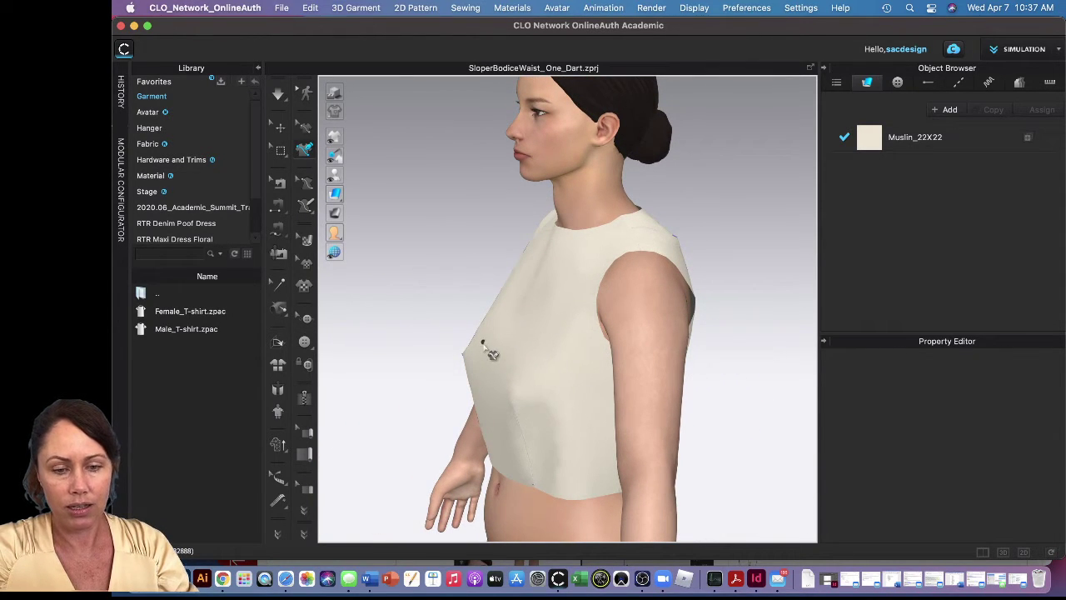
Step: Draw a curved style line on the garment from the avatar's right shoulder seam across the chest to the left side below the armhole
{"action": "right_click_drag", "start_coordinate": [494, 349], "coordinate": [555, 364]}
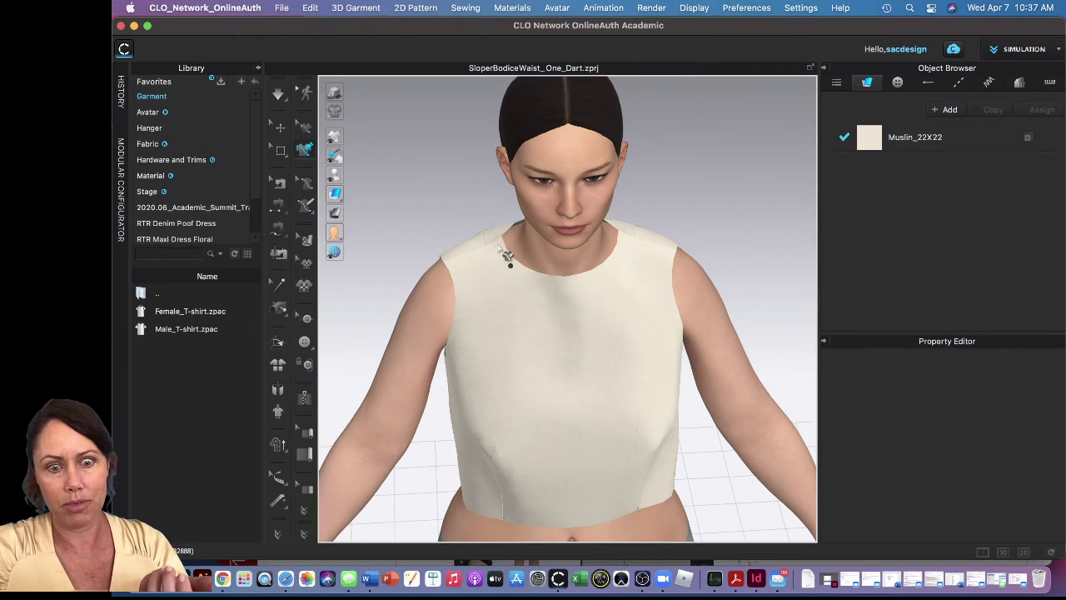
{"action": "left_click", "coordinate": [488, 245]}
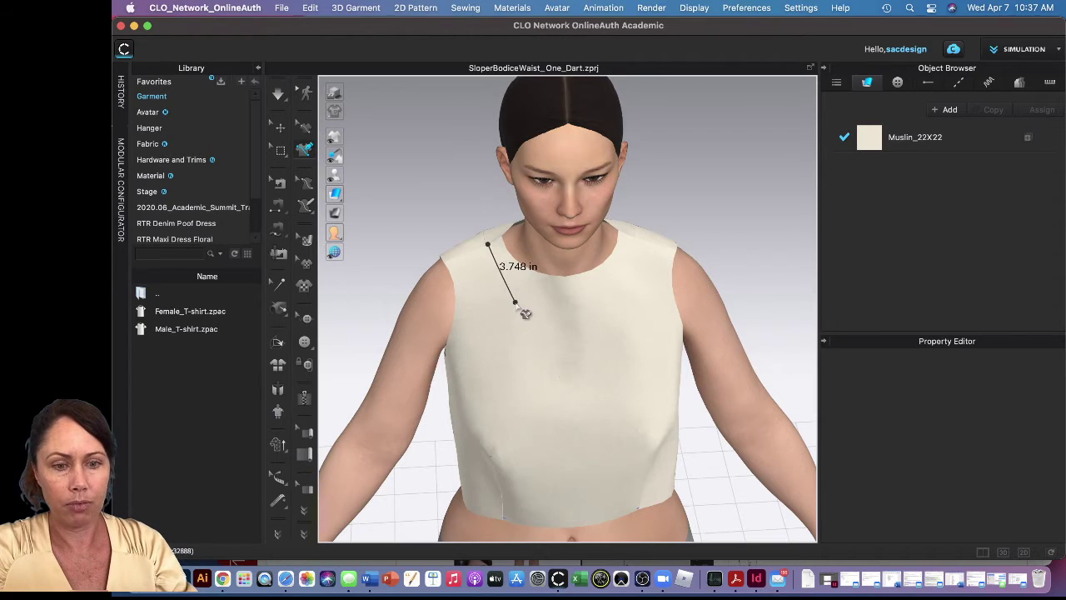
{"action": "scroll", "coordinate": [525, 313], "scroll_direction": "down", "scroll_amount": 10}
{"action": "scroll", "coordinate": [547, 255], "scroll_direction": "up", "scroll_amount": 6}
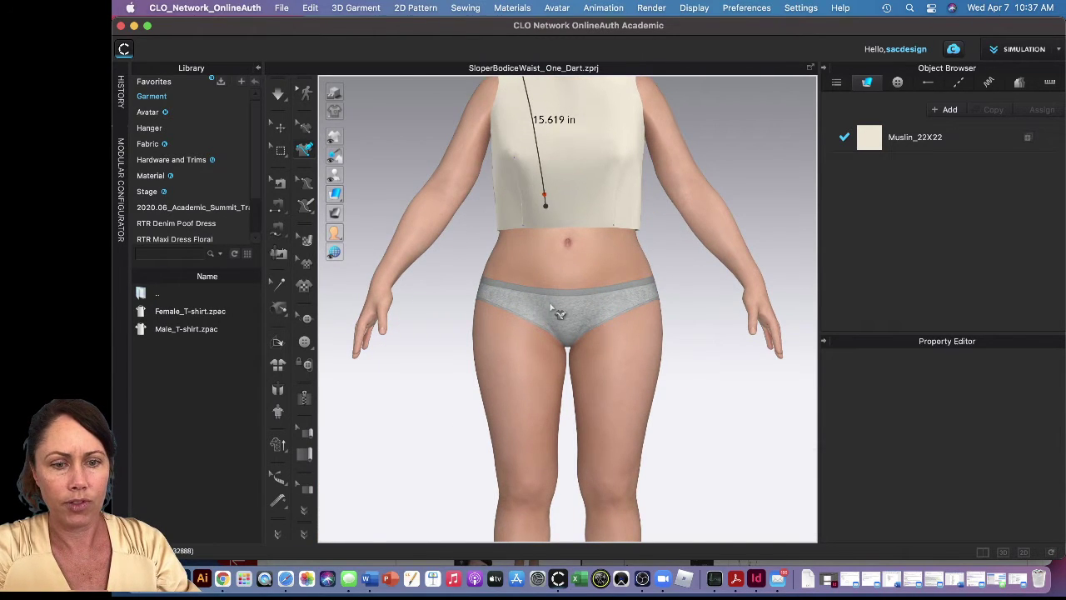
{"action": "middle_click_drag", "start_coordinate": [533, 313], "coordinate": [538, 538]}
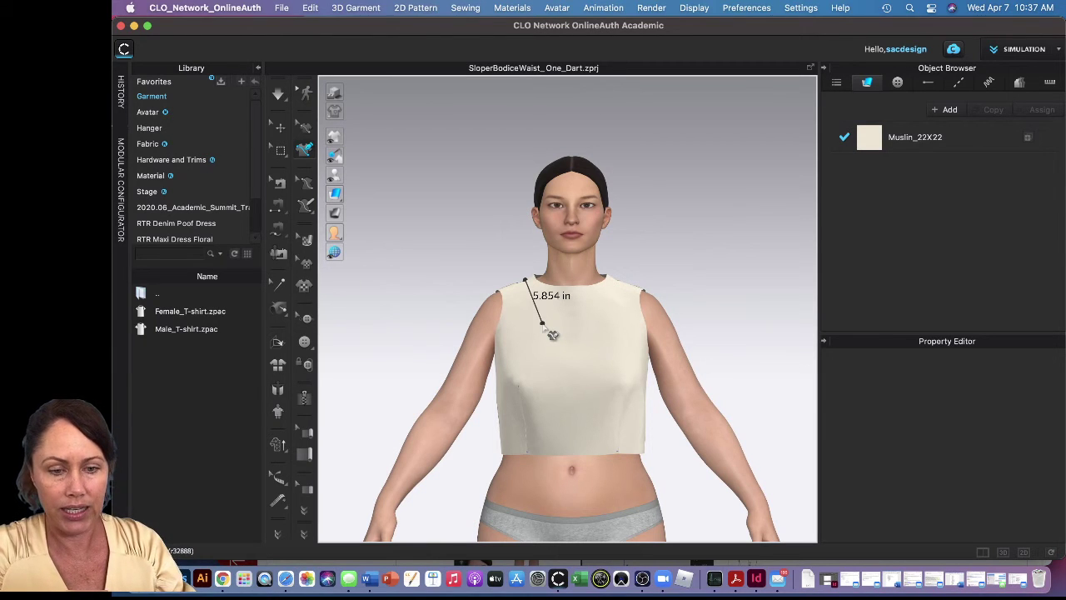
{"action": "scroll", "coordinate": [551, 334], "scroll_direction": "up", "scroll_amount": 5}
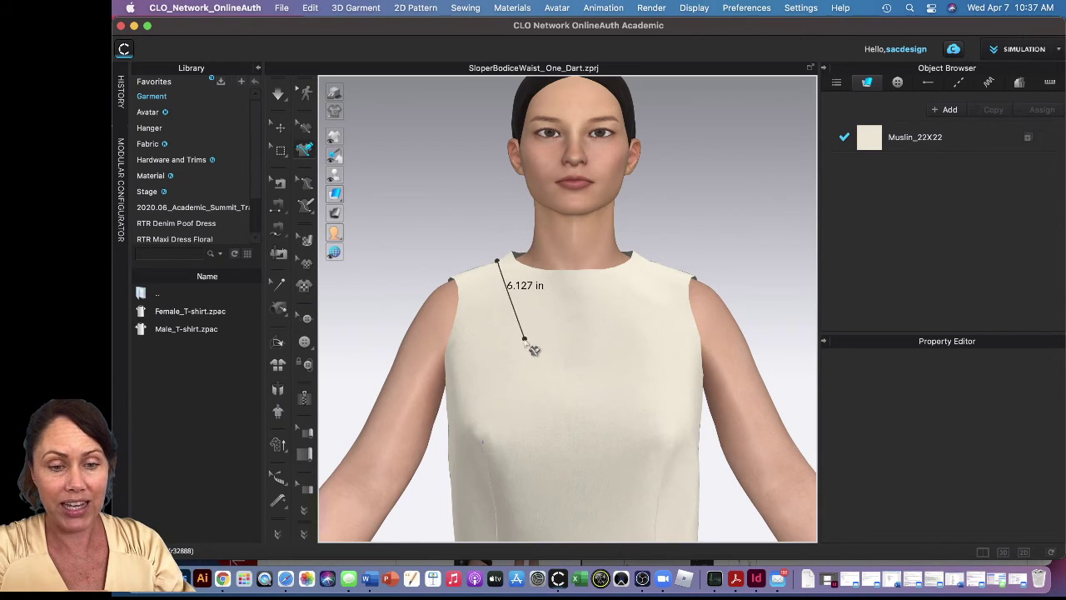
{"action": "left_click", "coordinate": [524, 338]}
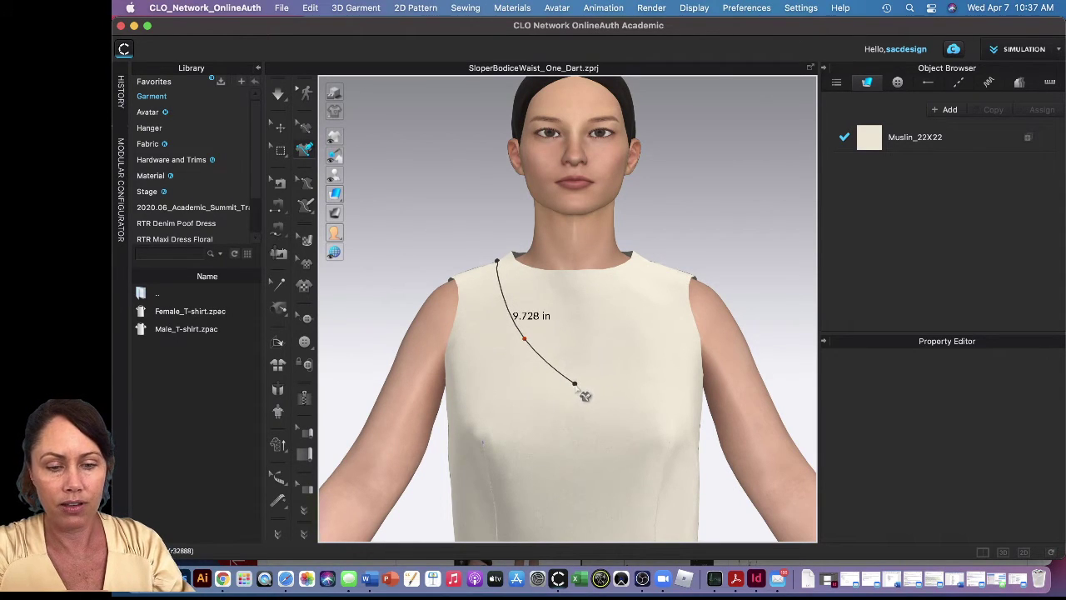
{"action": "left_click", "coordinate": [574, 384]}
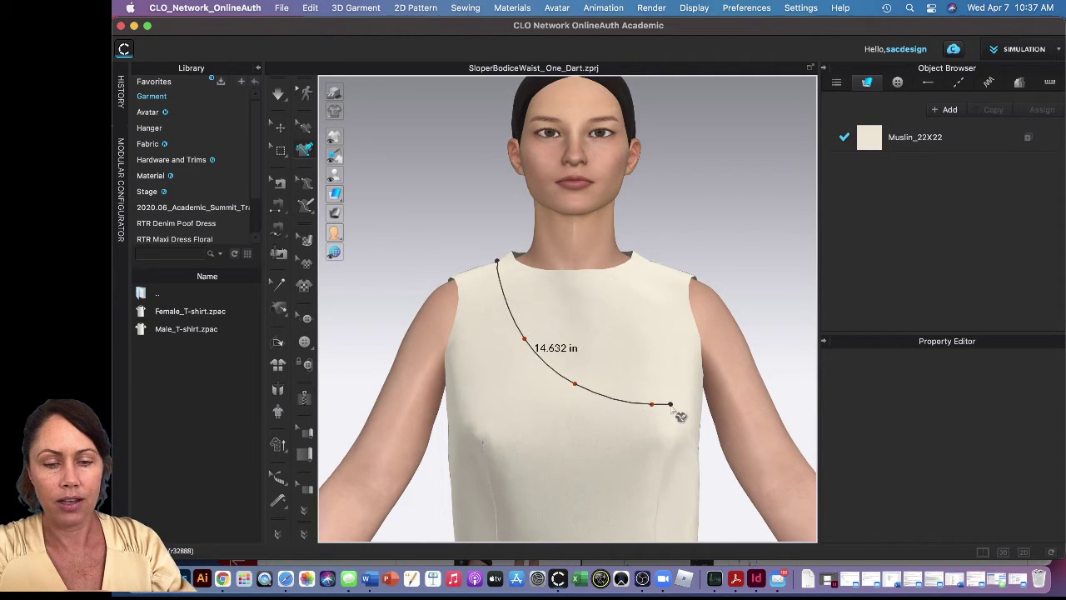
{"action": "double_click", "coordinate": [679, 408]}
{"action": "right_click_drag", "start_coordinate": [679, 408], "coordinate": [597, 405]}
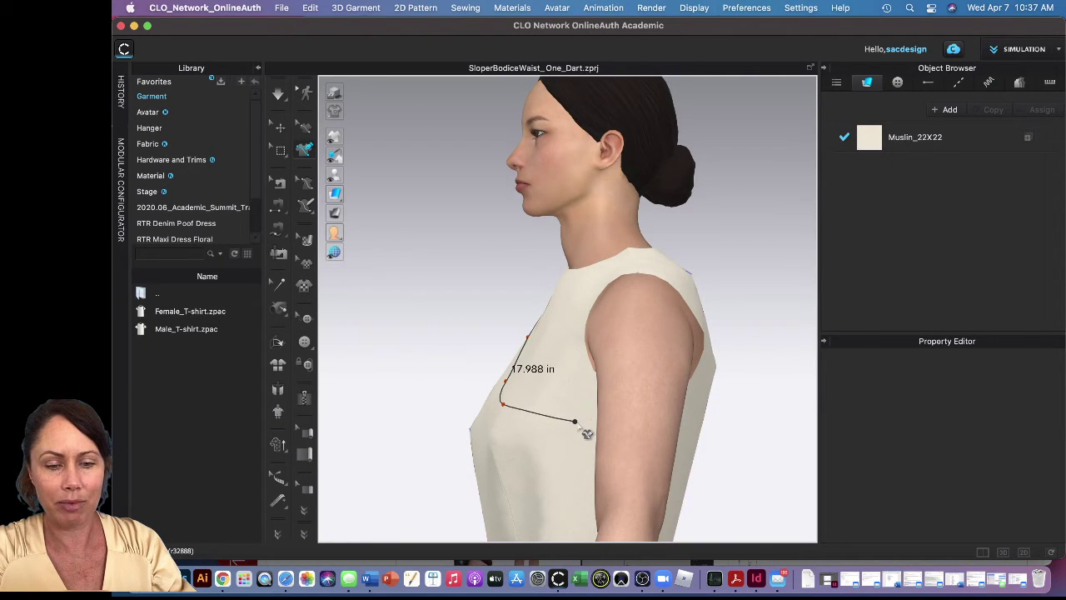
{"action": "left_click", "coordinate": [596, 432]}
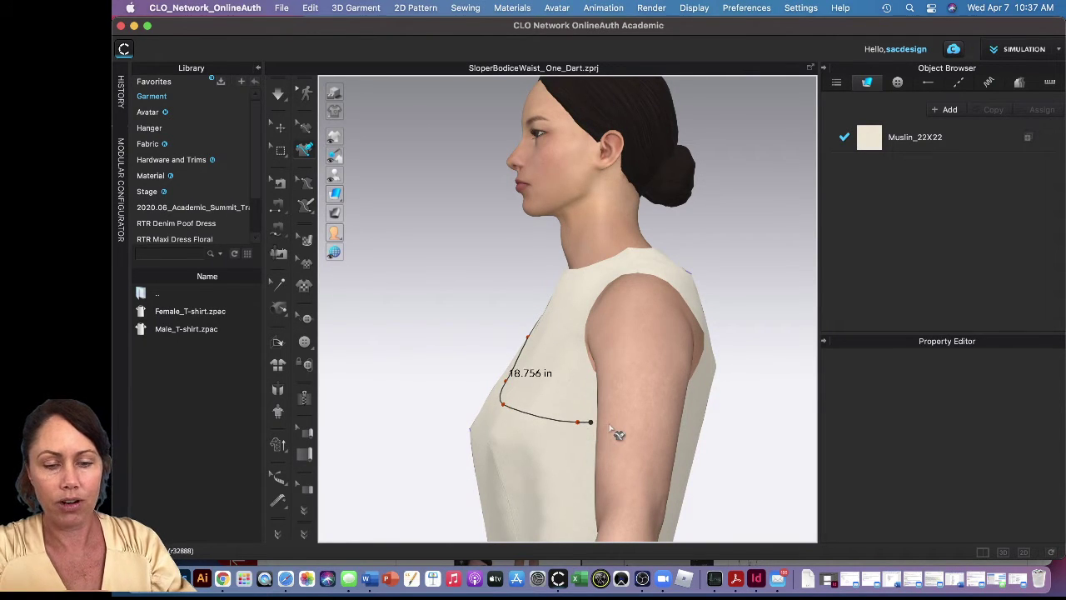
Step: Continue the style line around the back and up to its starting point on the right shoulder, about 39.5 in overall
{"action": "right_click_drag", "start_coordinate": [683, 424], "coordinate": [605, 432]}
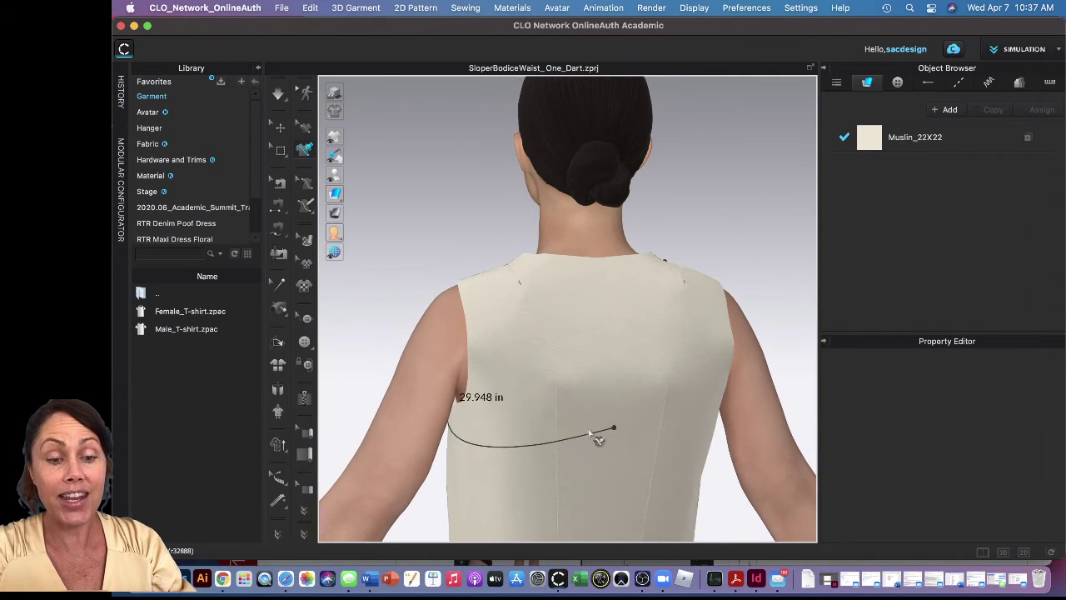
{"action": "left_click", "coordinate": [519, 439]}
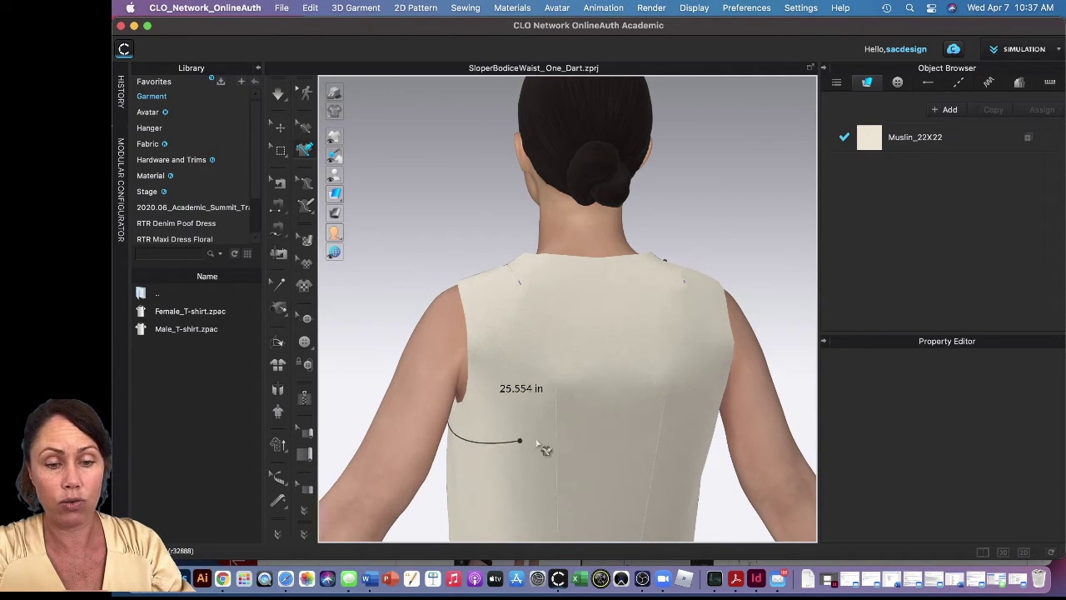
{"action": "left_click", "coordinate": [602, 392]}
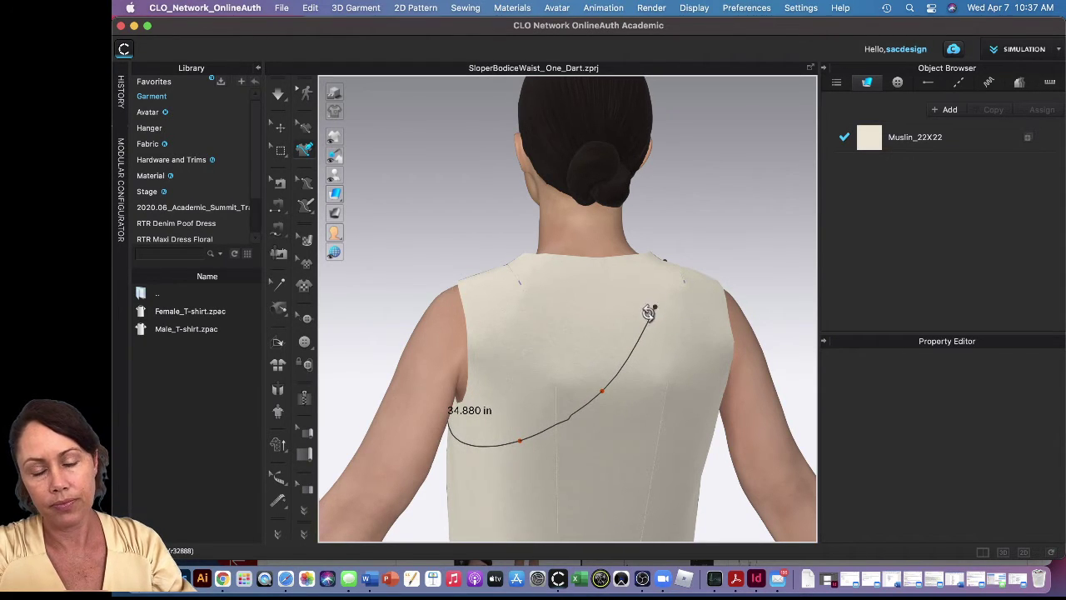
{"action": "right_click_drag", "start_coordinate": [642, 309], "coordinate": [628, 333]}
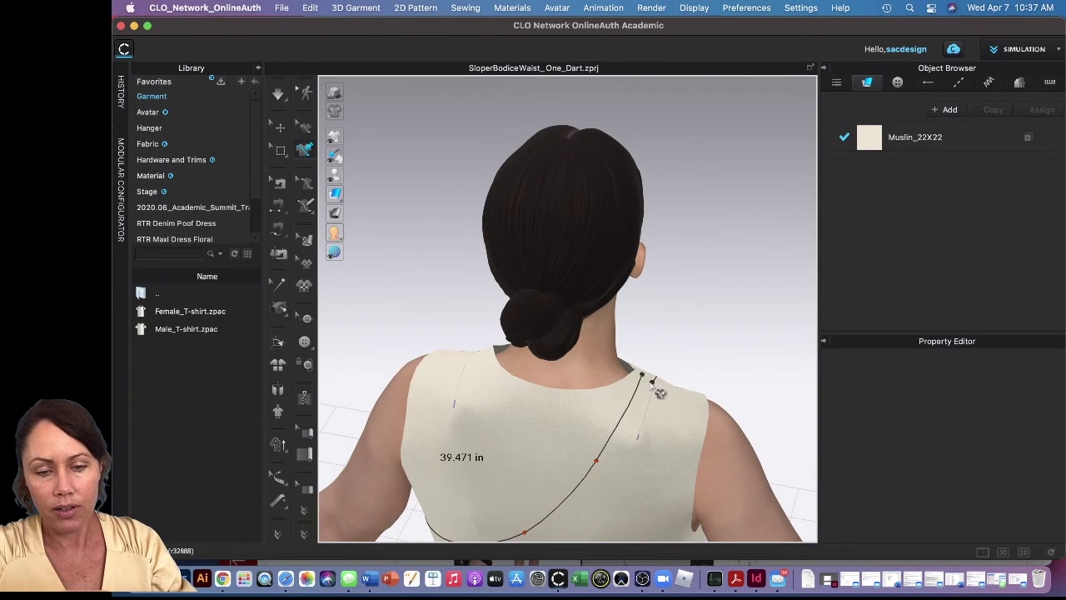
{"action": "left_click", "coordinate": [653, 383]}
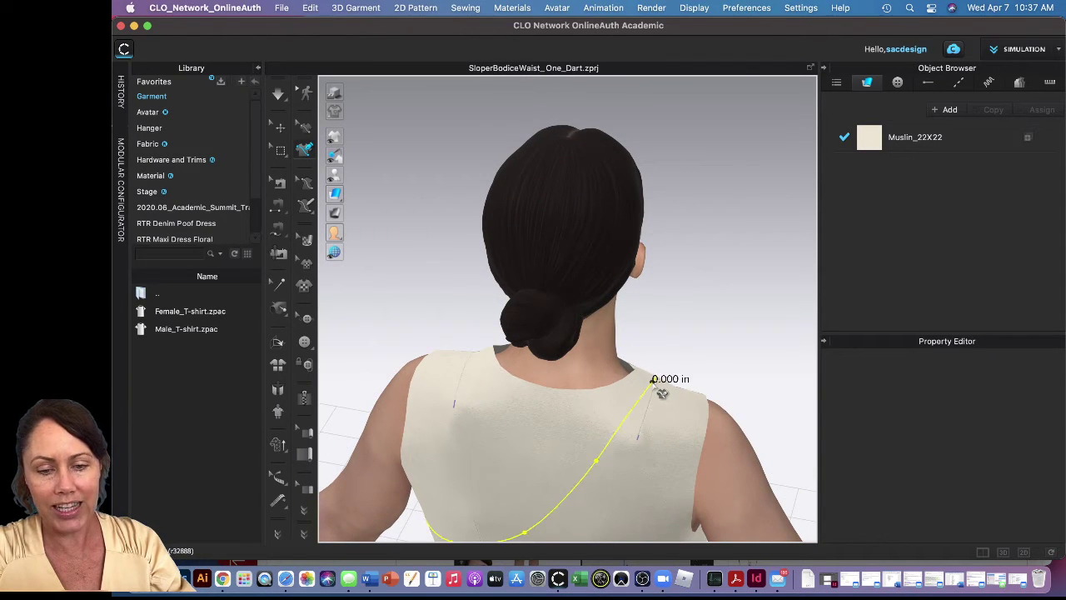
{"action": "left_click", "coordinate": [669, 464]}
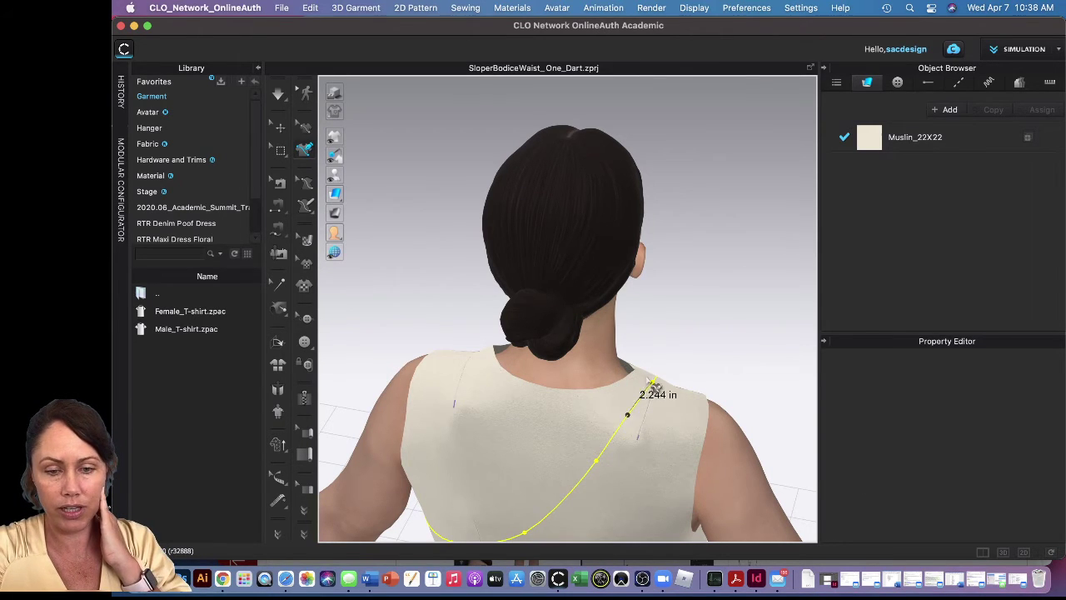
{"action": "left_click", "coordinate": [657, 377]}
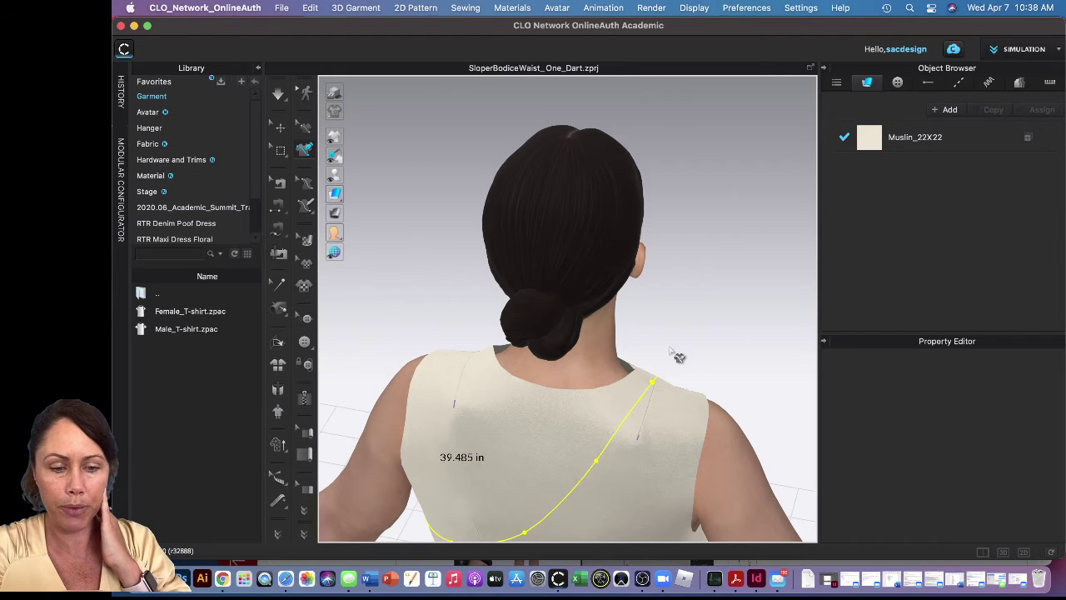
Step: Smooth the style line across the front with Edit 3D Pen (Garment), nudging its centre chest point slightly upward and selecting the point above the left bust
{"action": "left_click", "coordinate": [304, 126]}
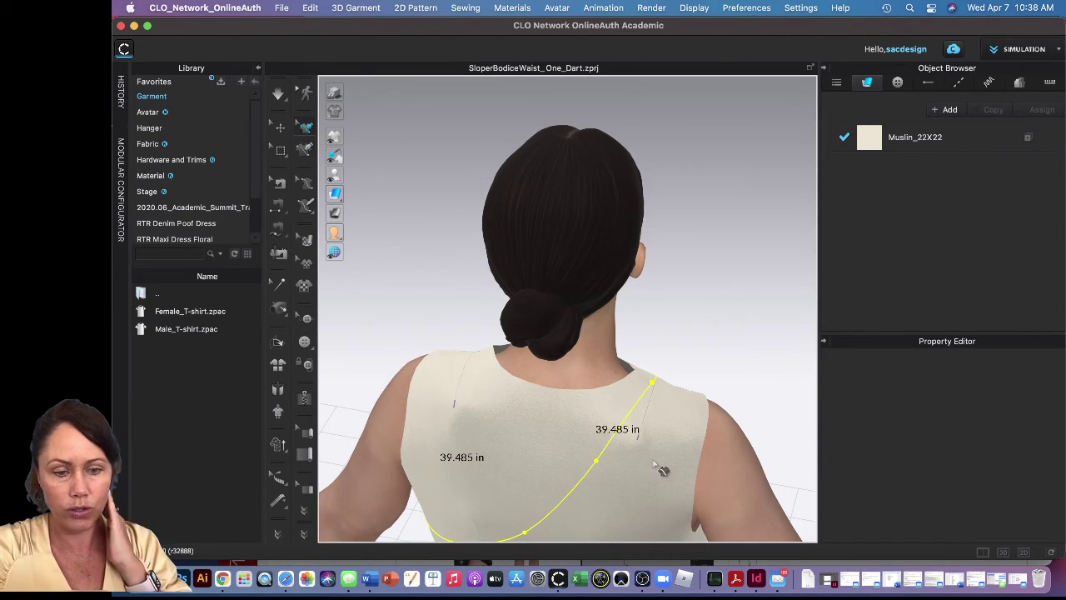
{"action": "key", "text": "2"}
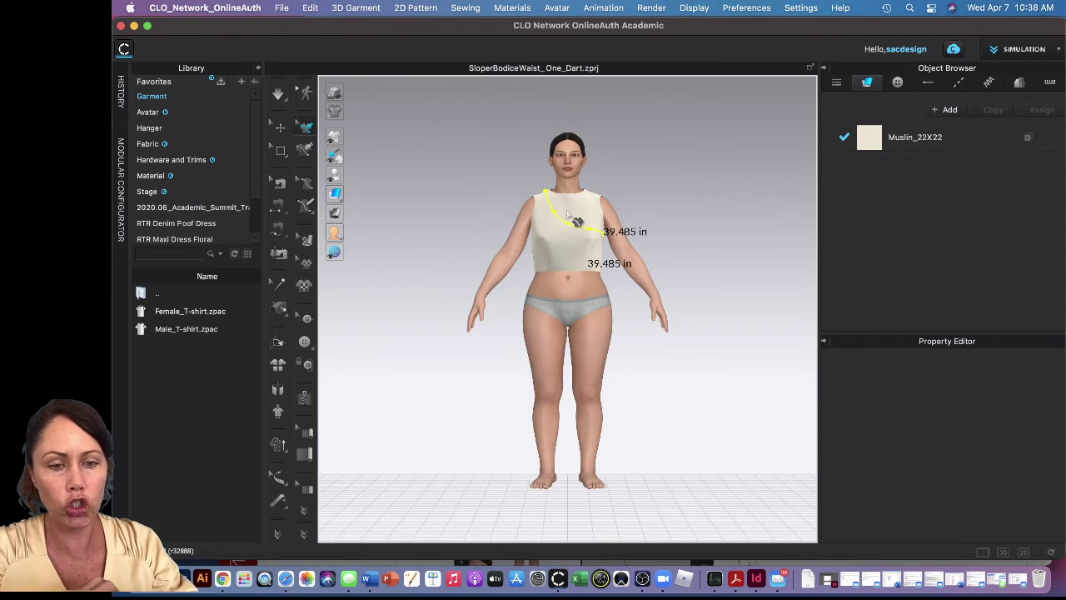
{"action": "scroll", "coordinate": [593, 218], "scroll_direction": "up", "scroll_amount": 5}
{"action": "scroll", "coordinate": [588, 213], "scroll_direction": "up", "scroll_amount": 5}
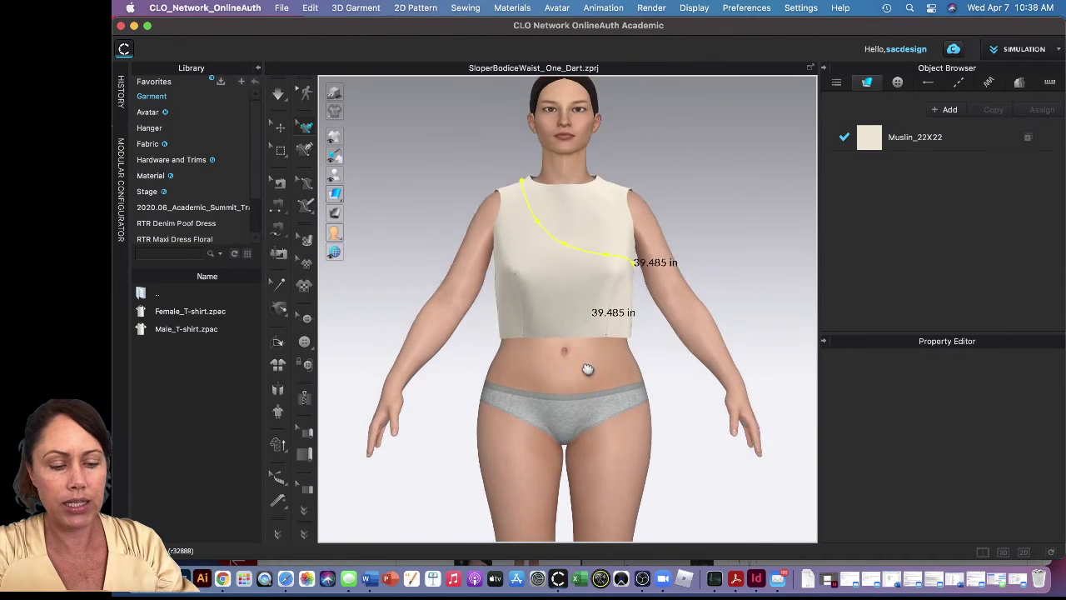
{"action": "scroll", "coordinate": [584, 398], "scroll_direction": "up", "scroll_amount": 2}
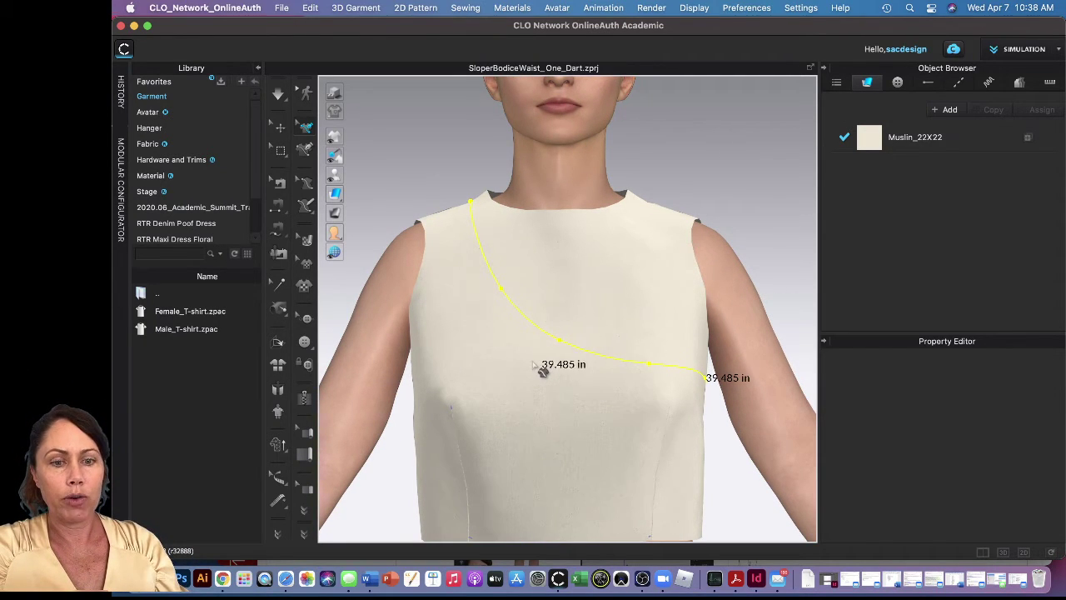
{"action": "left_click", "coordinate": [544, 365]}
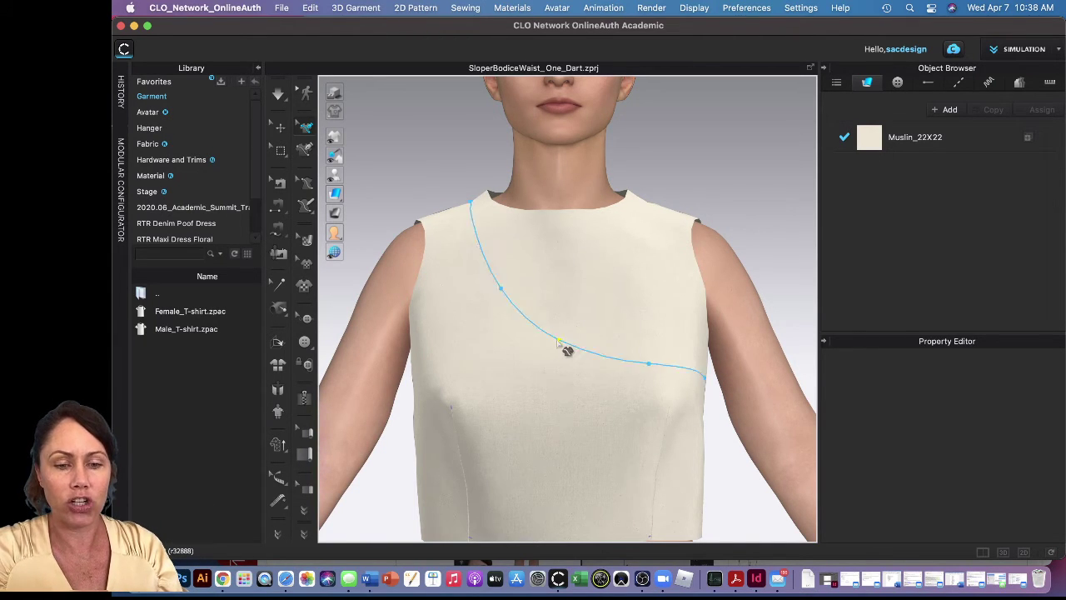
{"action": "left_click_drag", "start_coordinate": [574, 346], "coordinate": [577, 350]}
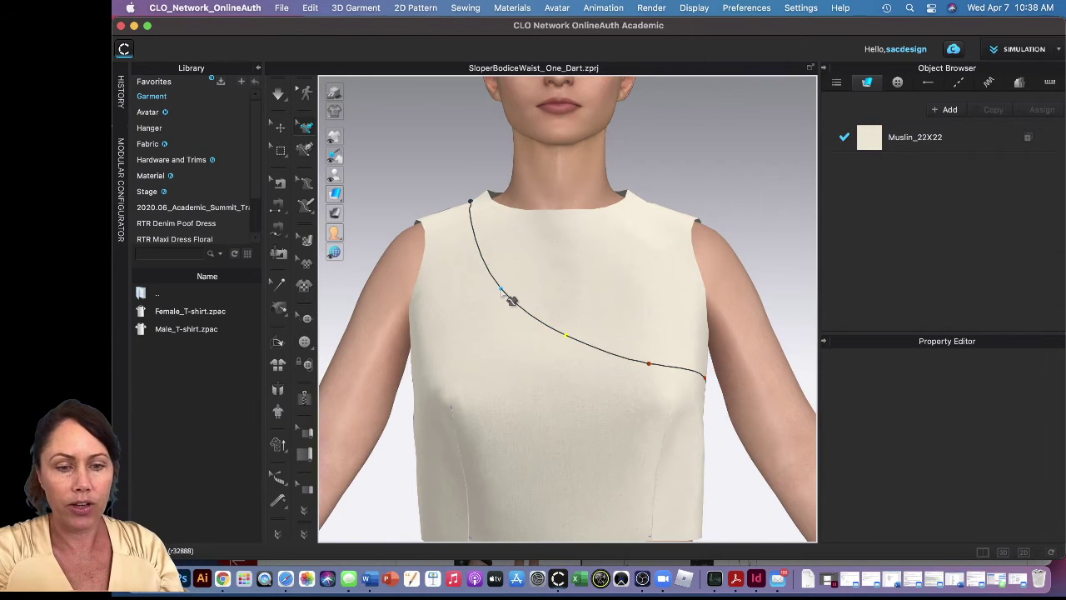
{"action": "left_click", "coordinate": [648, 364]}
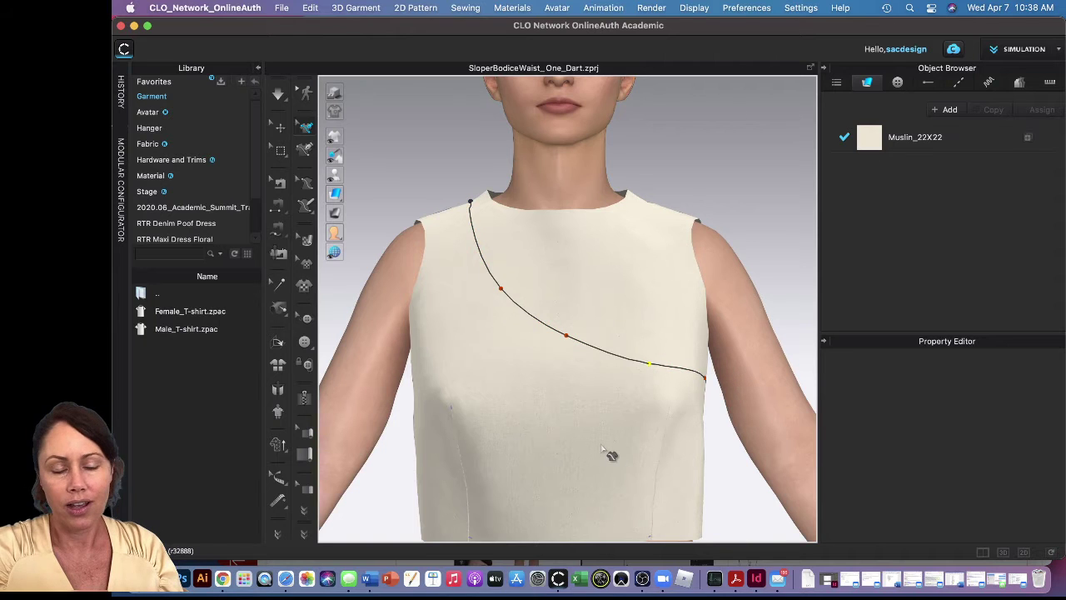
{"action": "scroll", "coordinate": [603, 449], "scroll_direction": "down", "scroll_amount": 2}
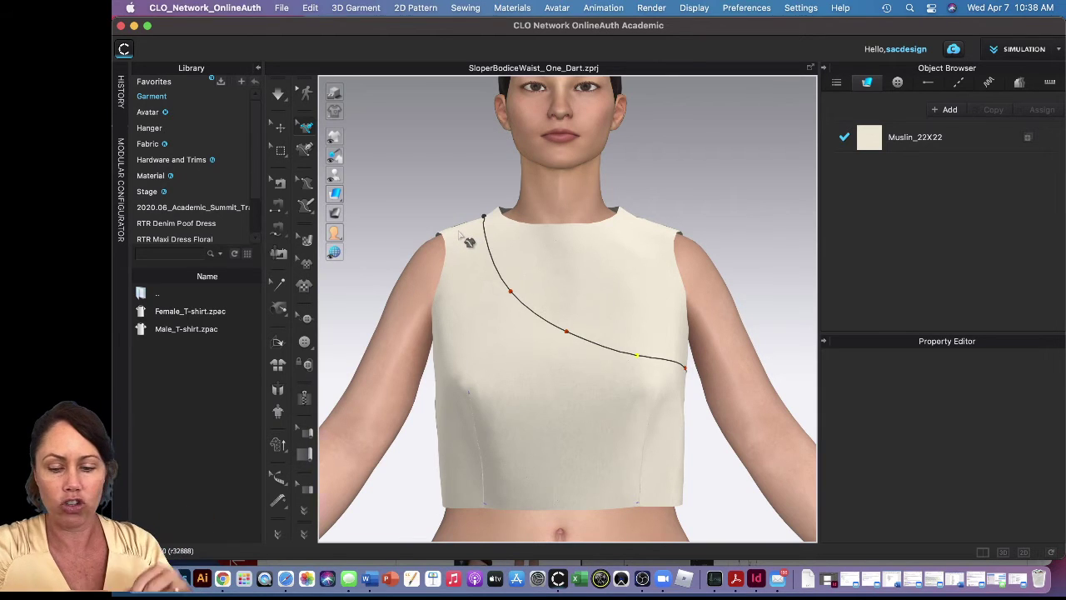
Step: Start a second style line at the avatar's right shoulder and curve it down the front beside the armhole, about 7.25 in long
{"action": "left_click", "coordinate": [304, 148]}
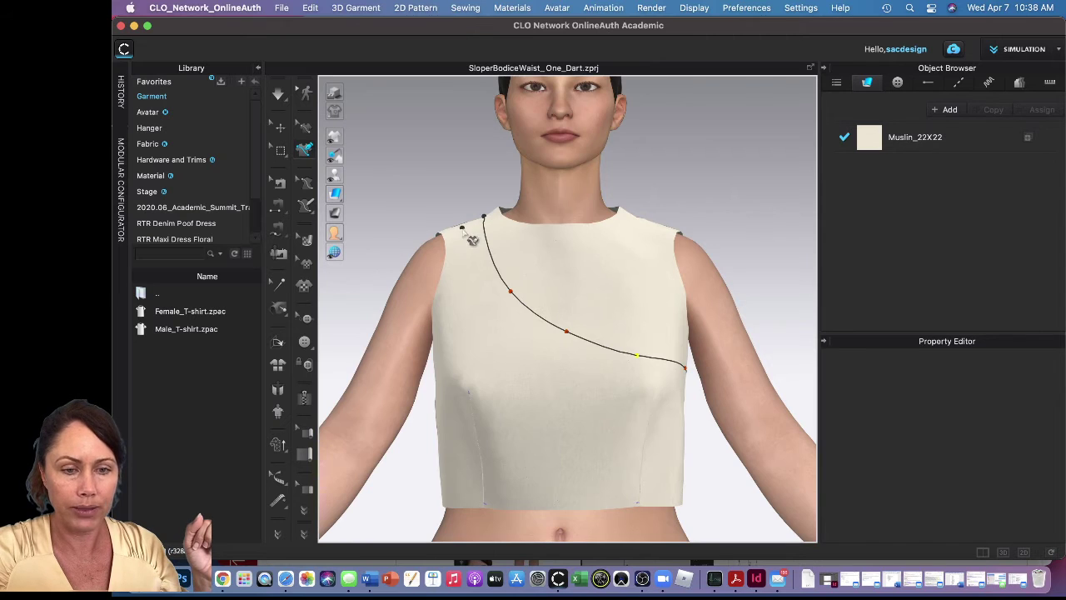
{"action": "right_click_drag", "start_coordinate": [472, 240], "coordinate": [473, 346]}
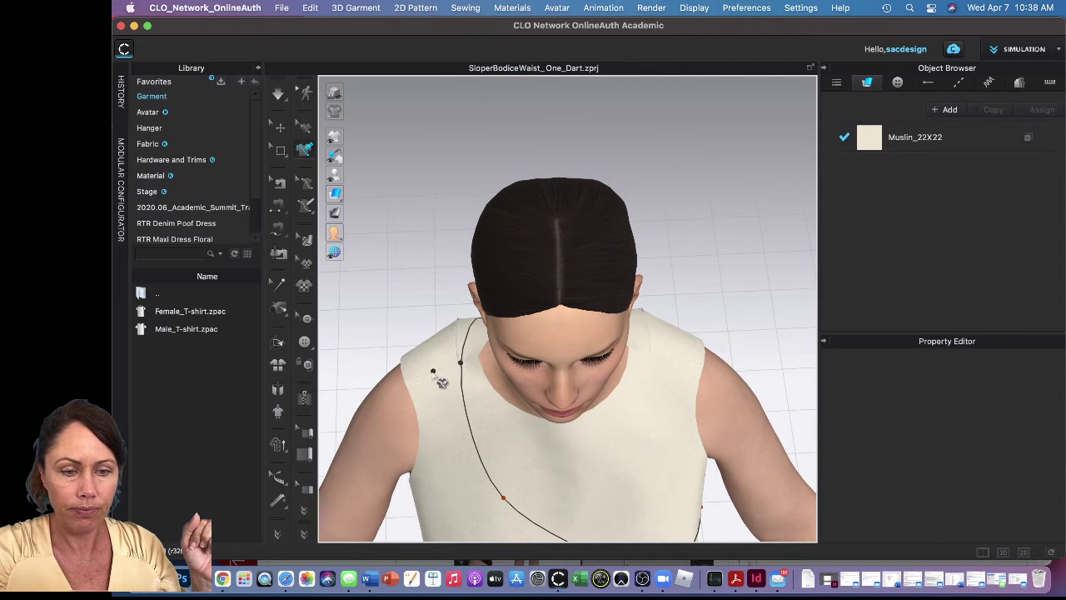
{"action": "left_click", "coordinate": [431, 372]}
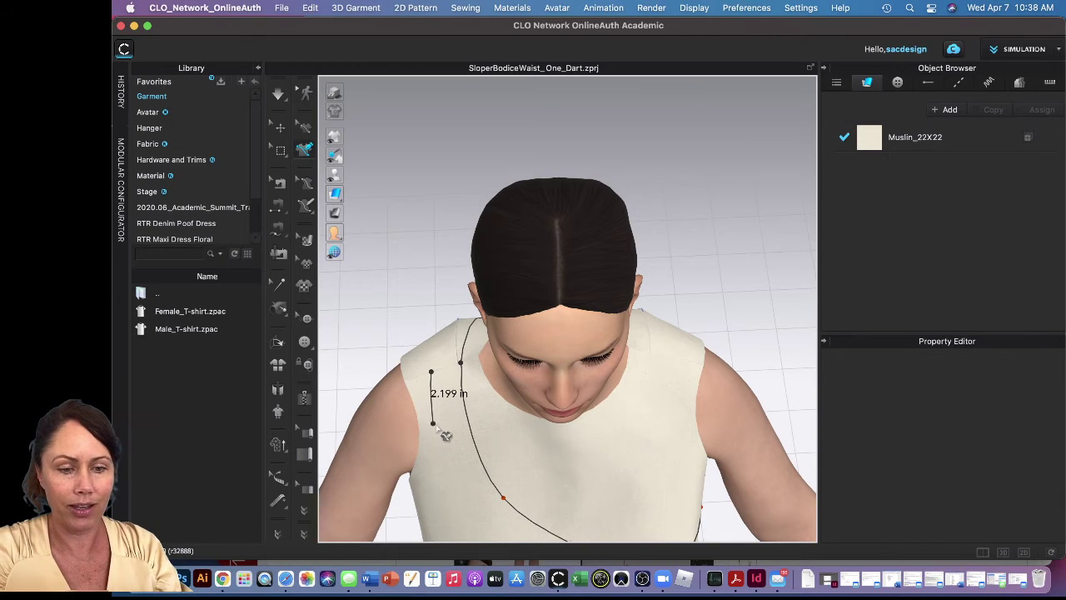
{"action": "right_click_drag", "start_coordinate": [445, 433], "coordinate": [436, 381]}
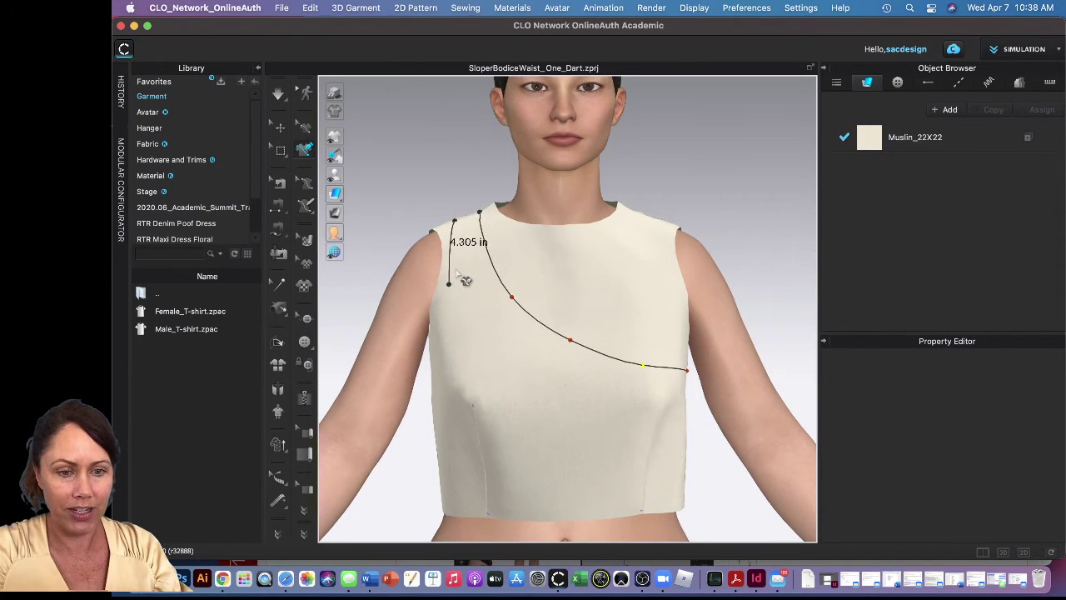
{"action": "left_click", "coordinate": [444, 320]}
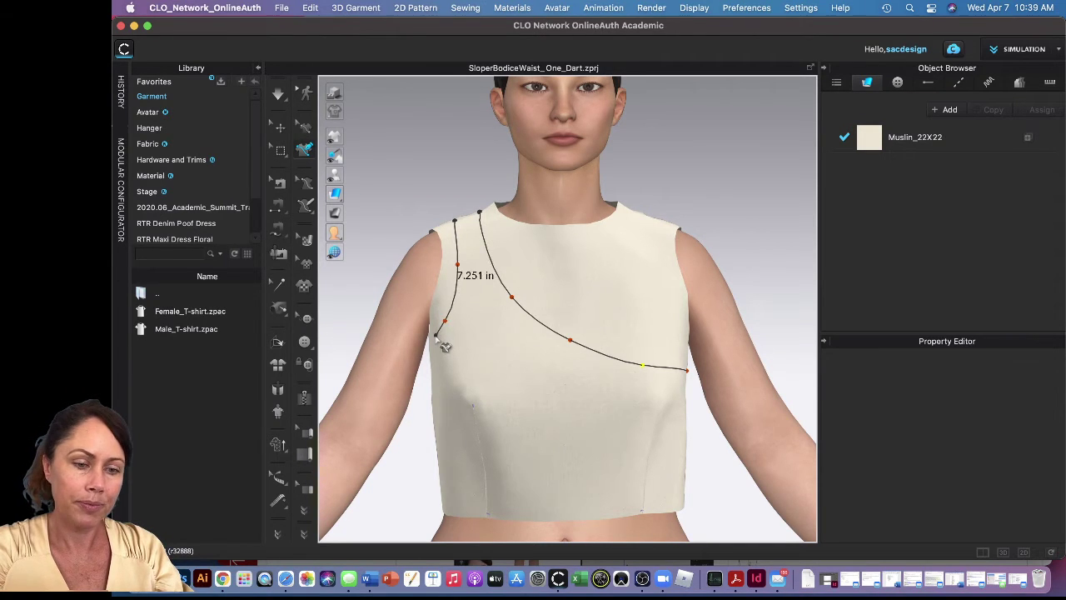
Step: Continue the armhole style line under the right arm and up the back to its starting point on the shoulder, about 22.5 in overall
{"action": "mouse_move", "coordinate": [441, 344]}
{"action": "right_mouse_down"}
{"action": "mouse_move", "coordinate": [476, 355]}
{"action": "mouse_move", "coordinate": [478, 344]}
{"action": "mouse_move", "coordinate": [480, 354]}
{"action": "mouse_move", "coordinate": [644, 400]}
{"action": "right_mouse_up"}
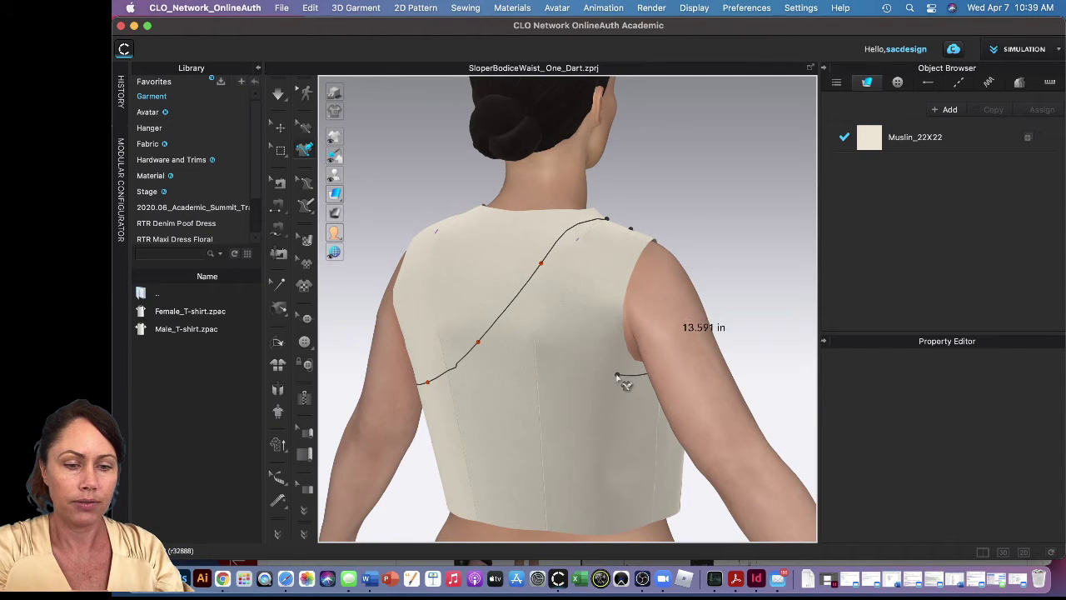
{"action": "left_click", "coordinate": [614, 371]}
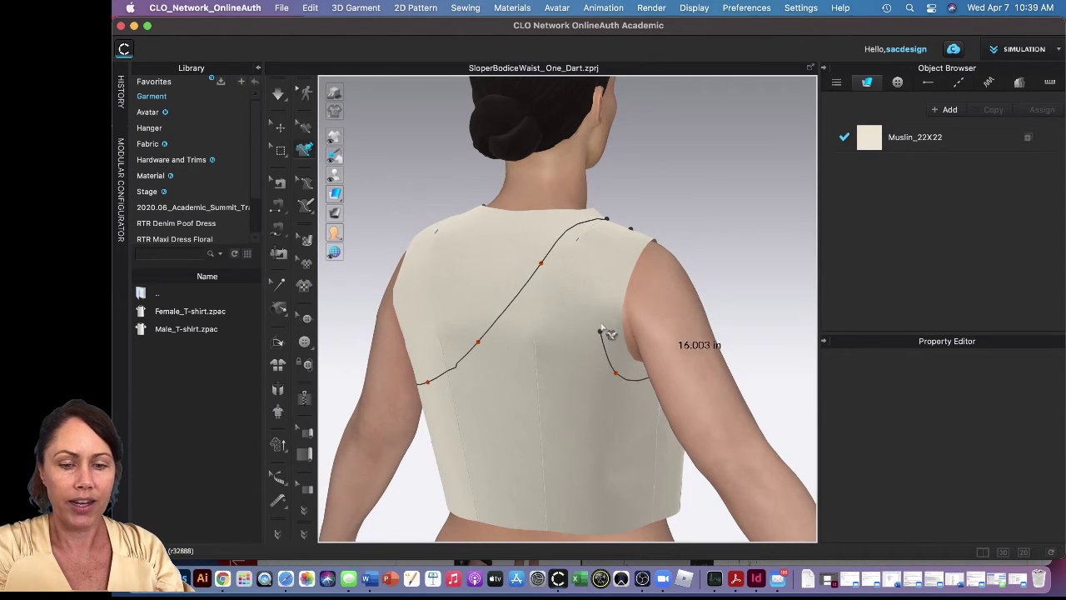
{"action": "left_click", "coordinate": [593, 320]}
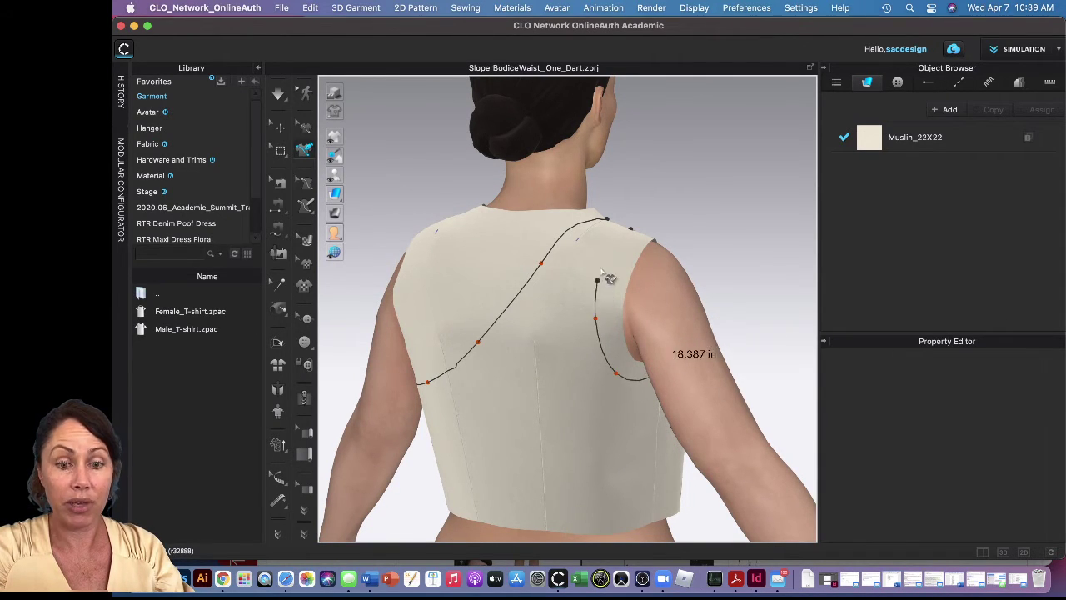
{"action": "right_click_drag", "start_coordinate": [605, 281], "coordinate": [577, 289]}
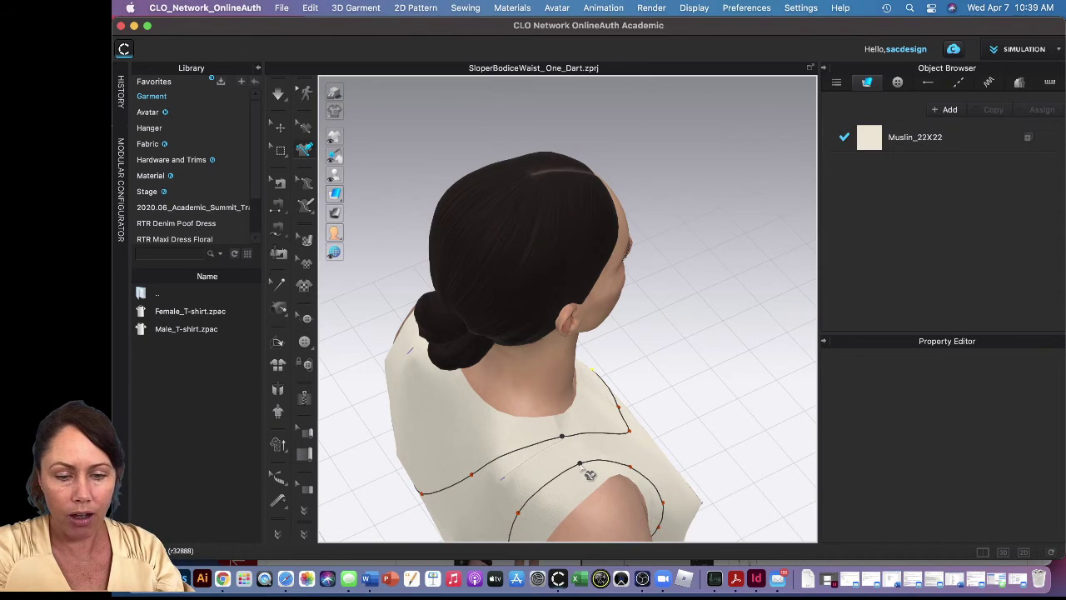
{"action": "left_click", "coordinate": [583, 468]}
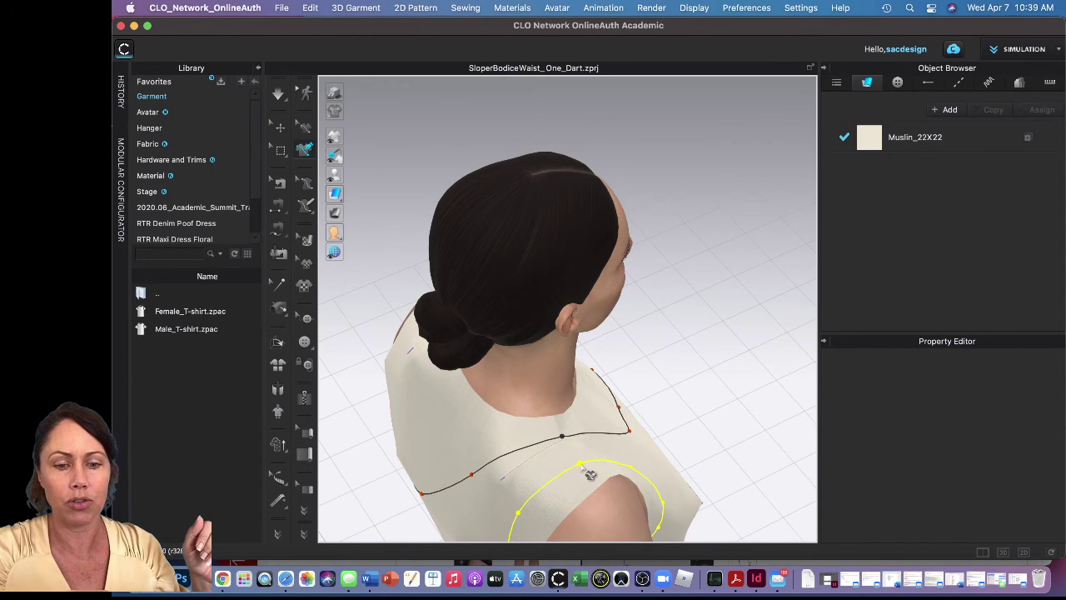
Step: Select both the armhole and one-shoulder style lines and cut the garment along them with the symmetric Cut option
{"action": "right_click_drag", "start_coordinate": [587, 487], "coordinate": [486, 436]}
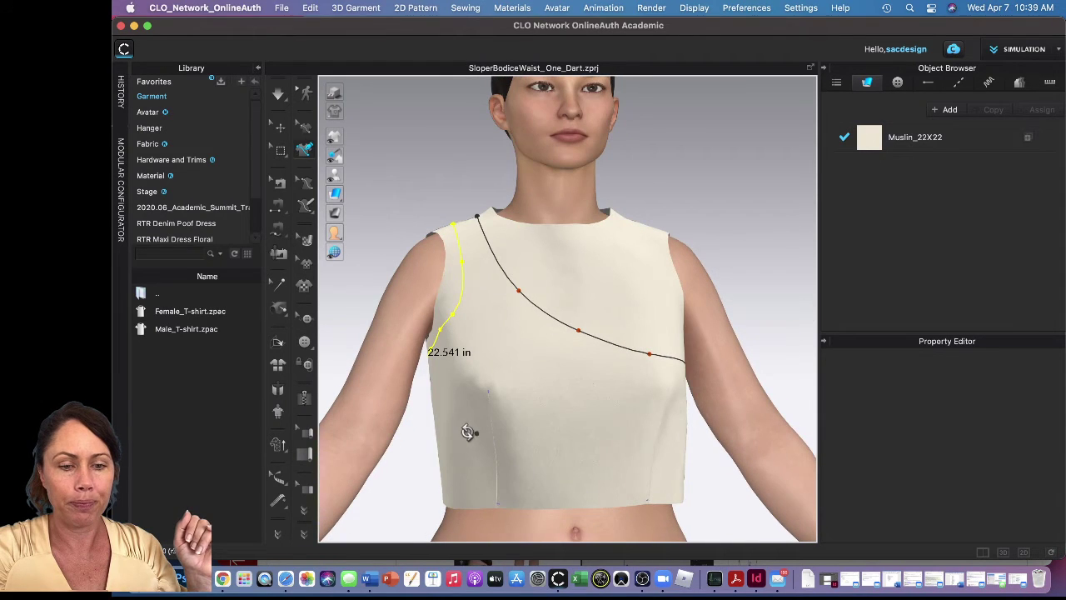
{"action": "left_click", "coordinate": [303, 126]}
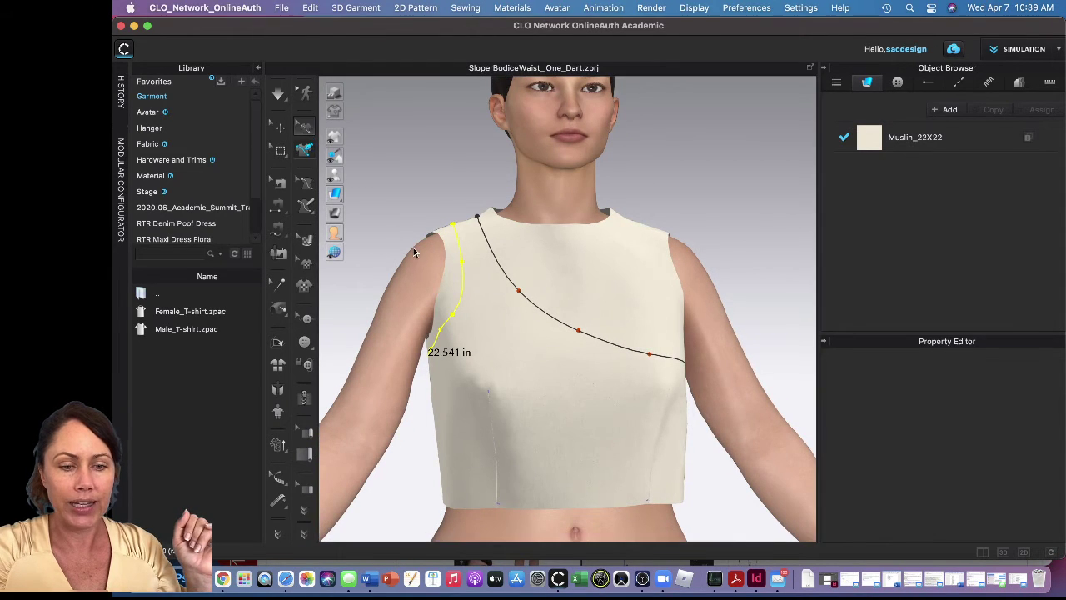
{"action": "left_click", "coordinate": [512, 342]}
{"action": "right_click_drag", "start_coordinate": [488, 374], "coordinate": [447, 355]}
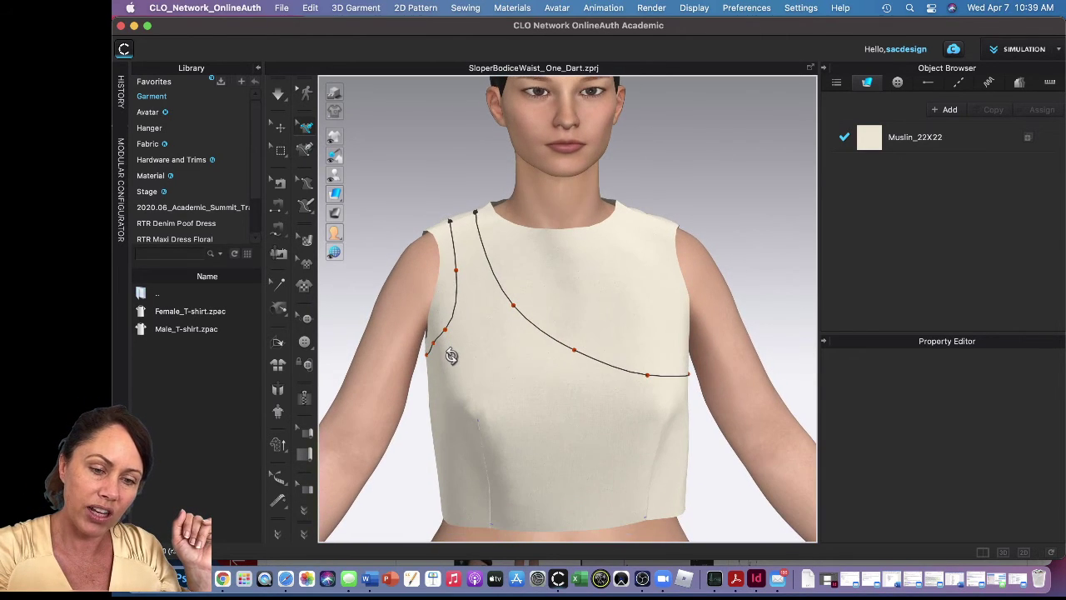
{"action": "left_click", "coordinate": [306, 130]}
{"action": "left_click", "coordinate": [466, 288]}
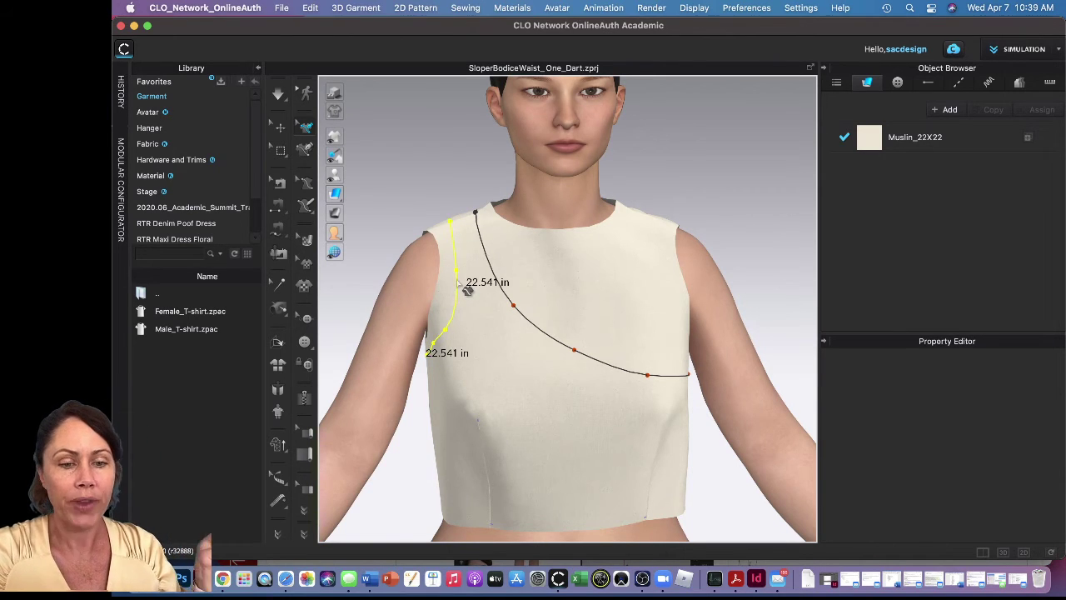
{"action": "left_click", "coordinate": [557, 343], "text": "shift"}
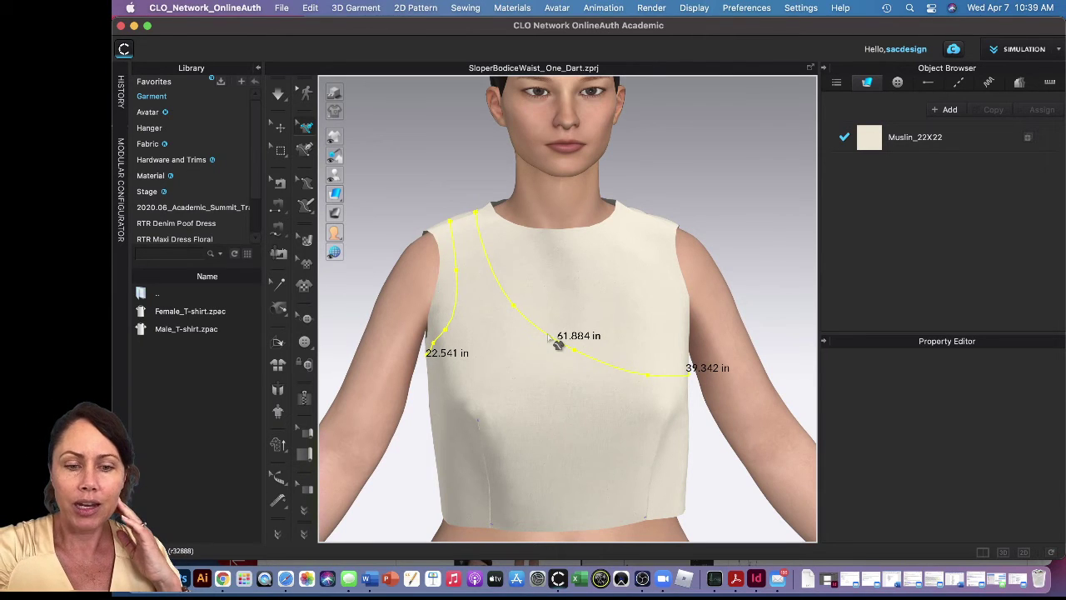
{"action": "right_click", "coordinate": [546, 333]}
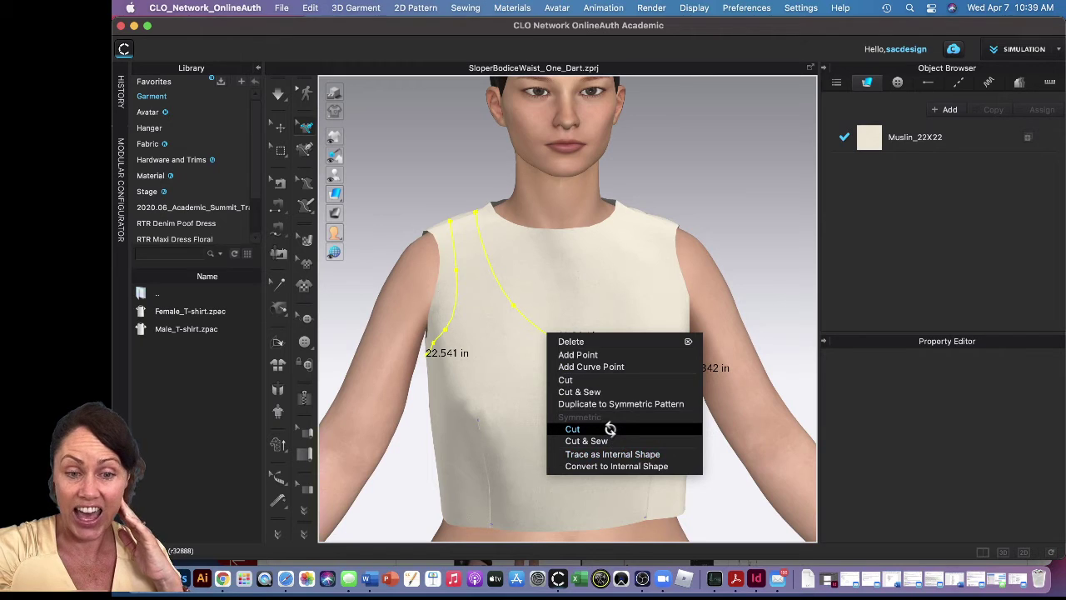
{"action": "left_click", "coordinate": [573, 429]}
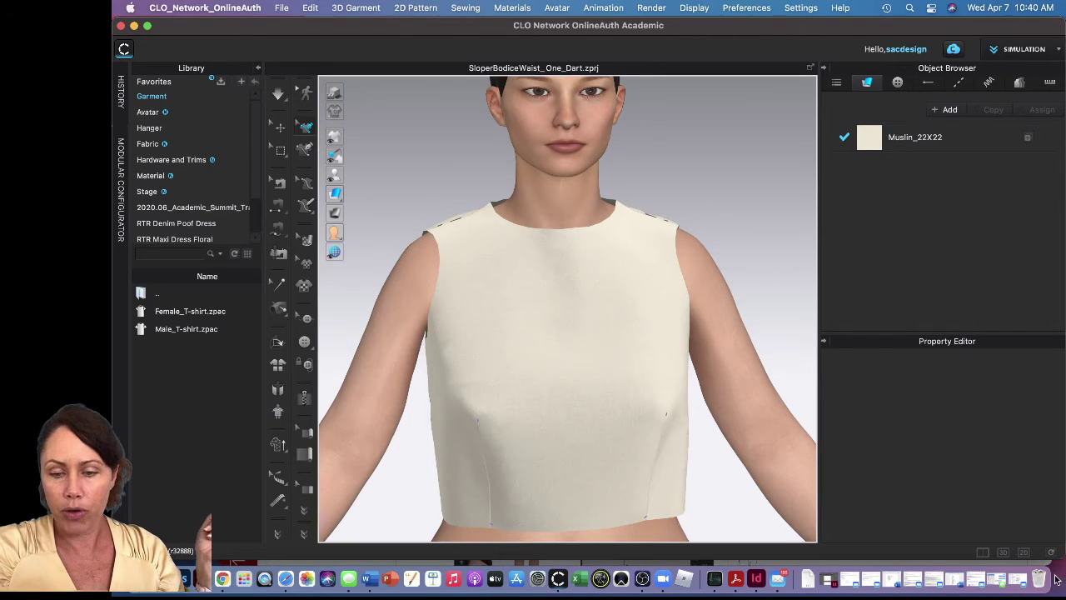
Step: Show the 2D pattern beside the 3D view and delete the front neckline piece and the avatar's left upper front piece
{"action": "left_click", "coordinate": [984, 554]}
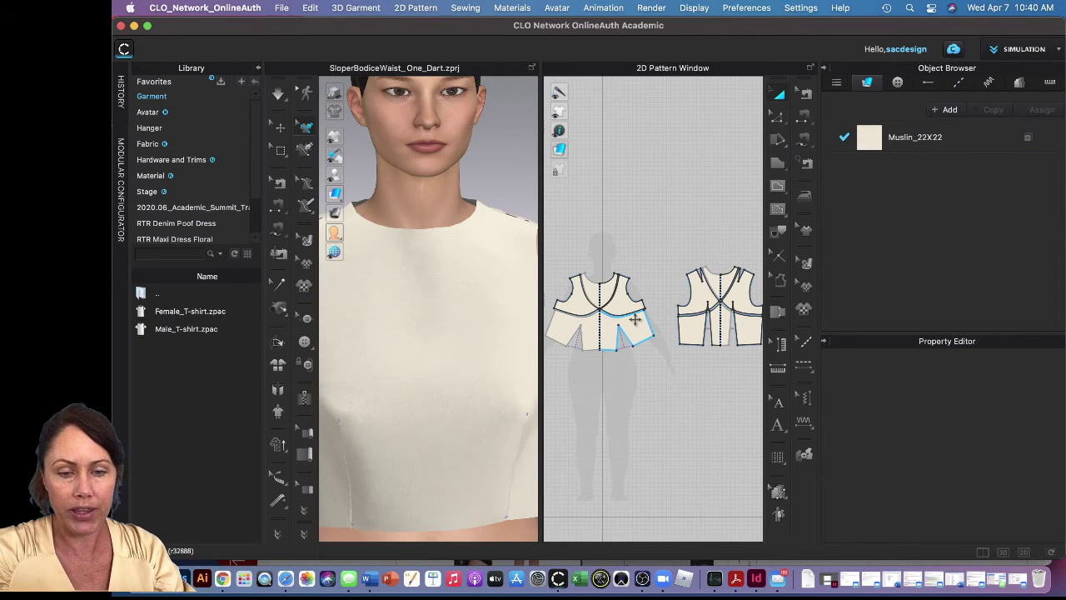
{"action": "scroll", "coordinate": [635, 319], "scroll_direction": "up", "scroll_amount": 3}
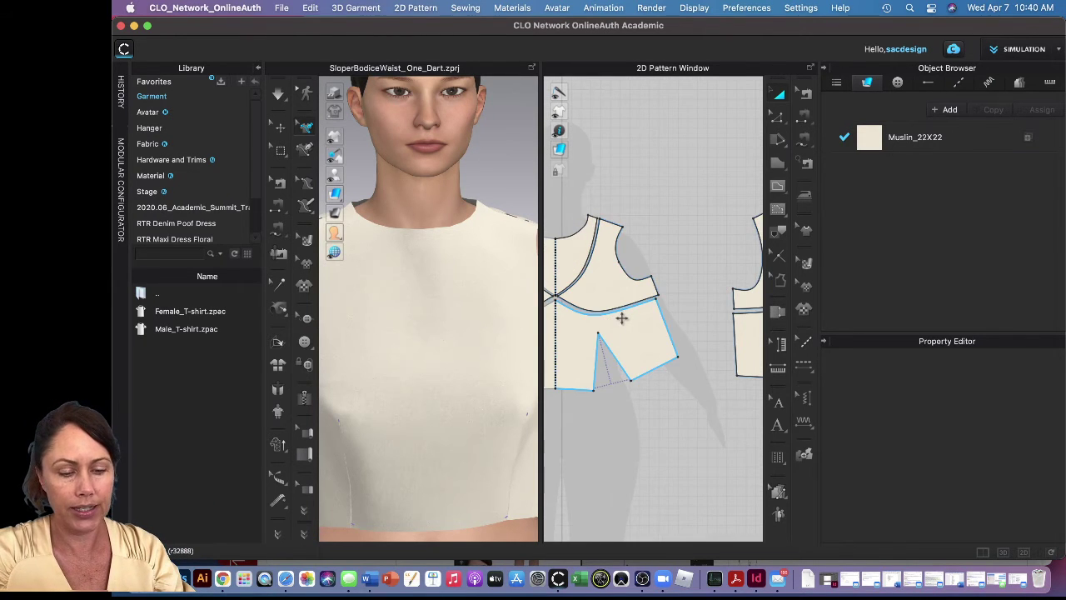
{"action": "scroll", "coordinate": [622, 317], "scroll_direction": "down", "scroll_amount": 3}
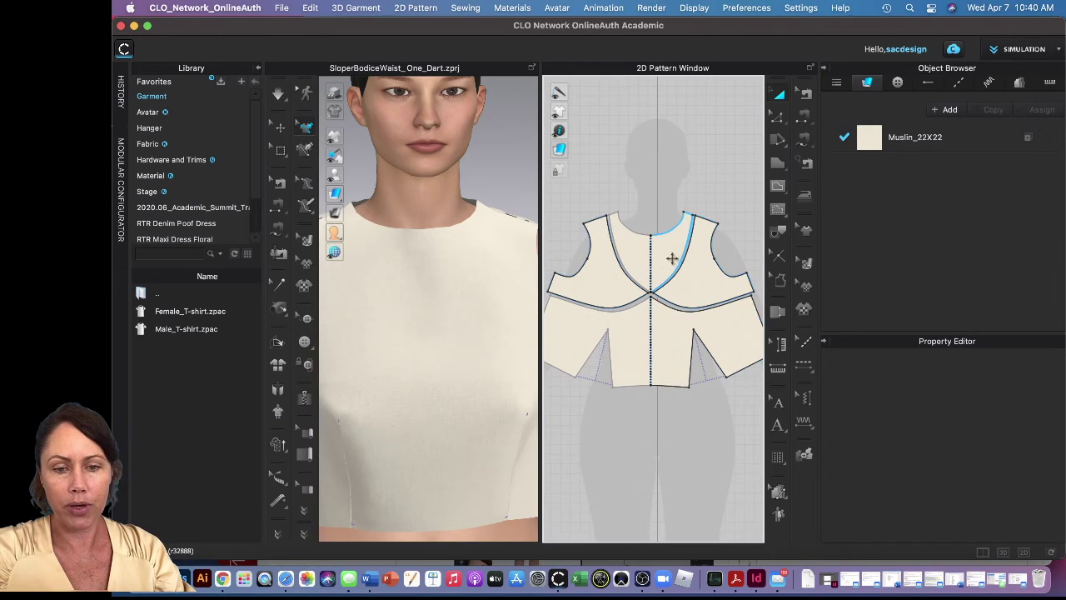
{"action": "left_click", "coordinate": [646, 263]}
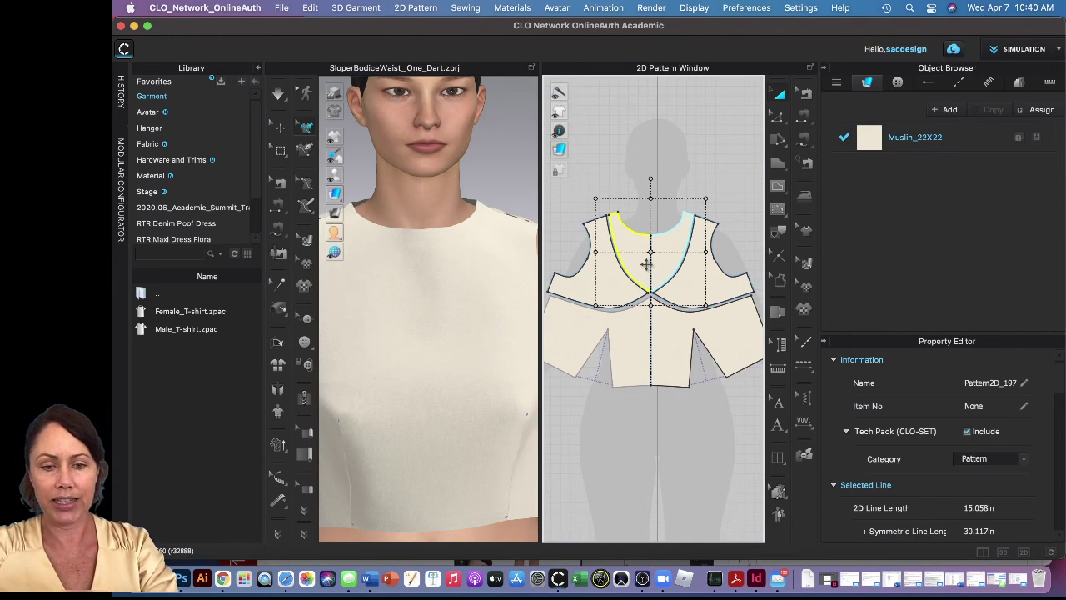
{"action": "key", "text": "Delete"}
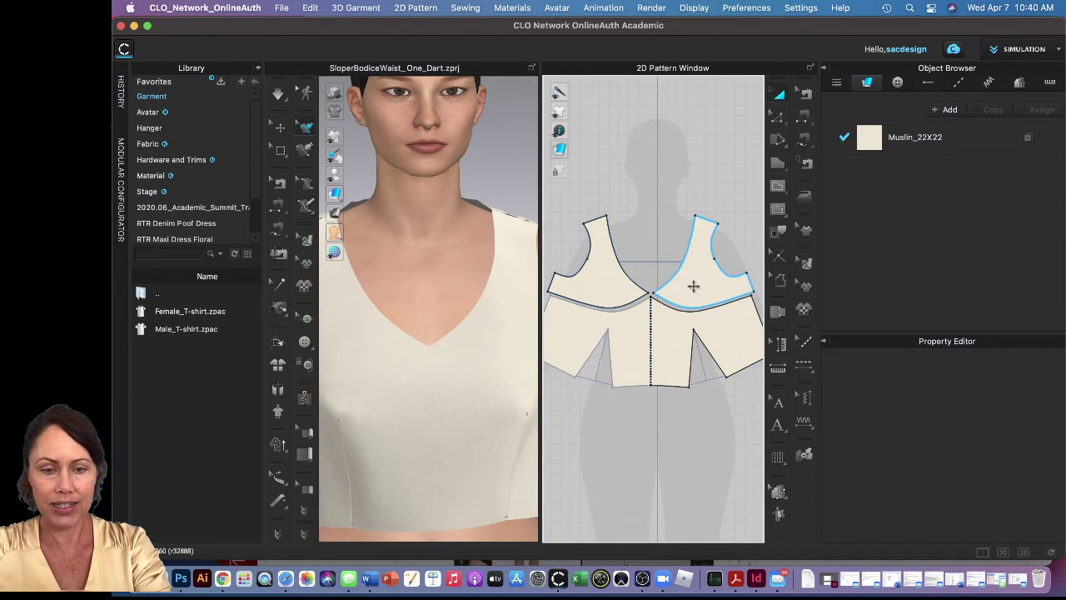
{"action": "left_click", "coordinate": [694, 285]}
{"action": "key", "text": "Delete"}
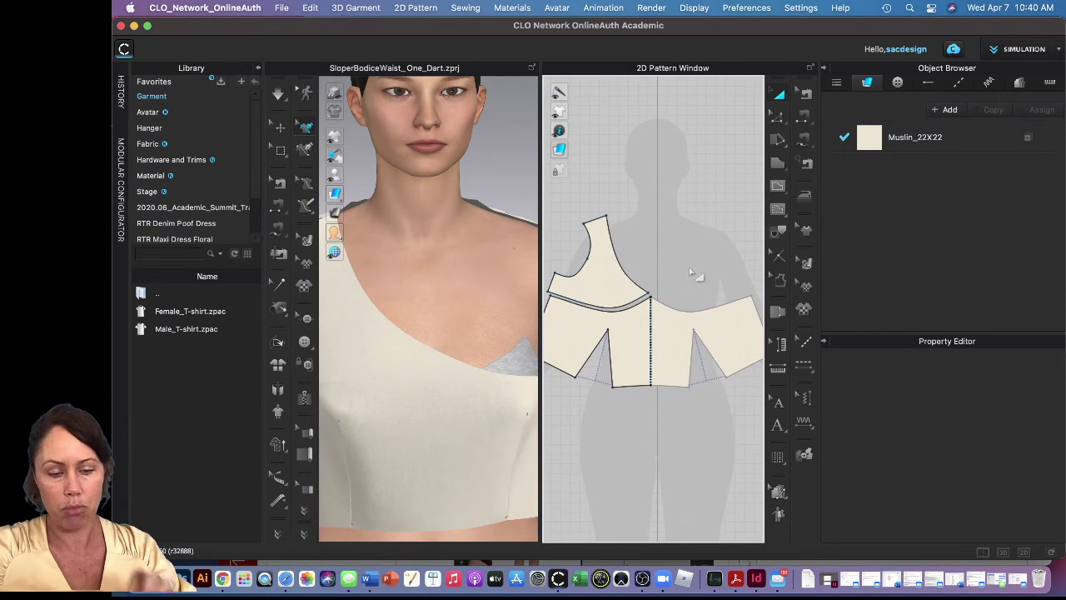
Step: Merge the remaining right upper front piece with the lower front bodice along their shared curved edge
{"action": "key", "text": "z"}
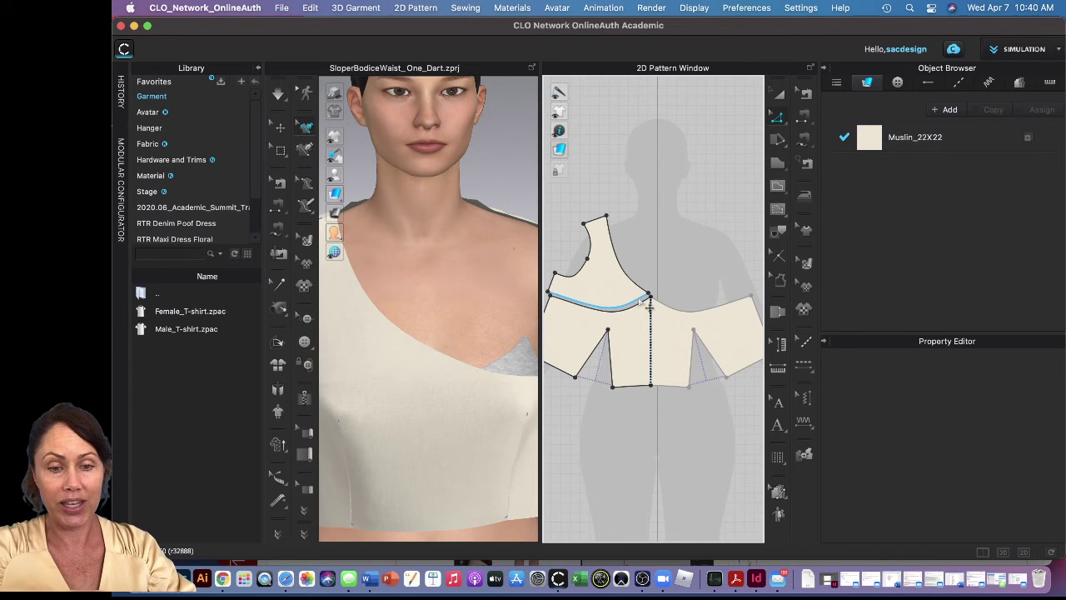
{"action": "left_click", "coordinate": [641, 305]}
{"action": "left_click", "coordinate": [644, 318], "text": "shift"}
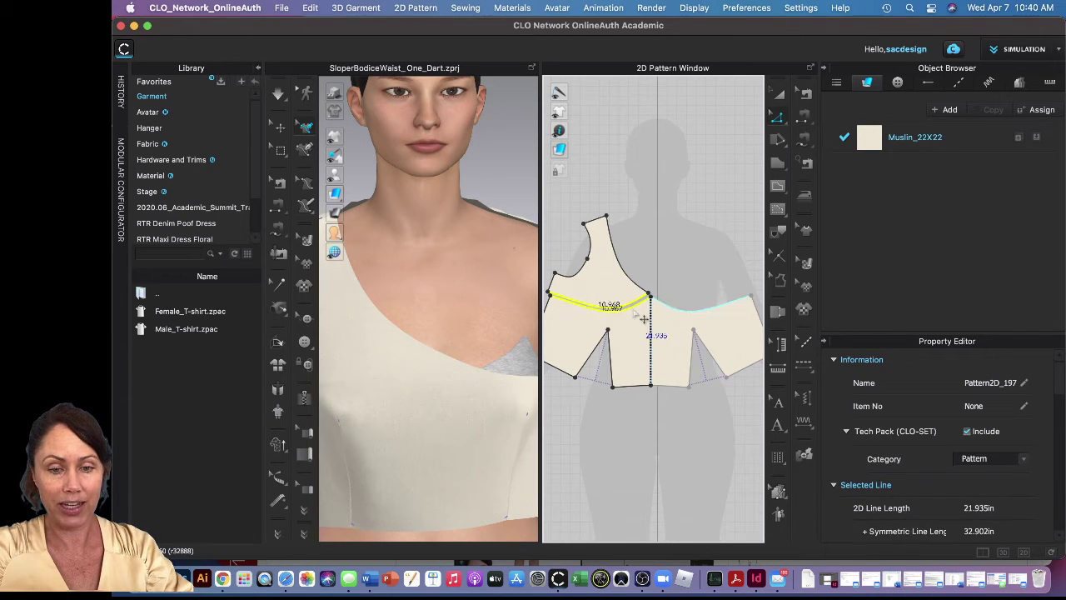
{"action": "right_click", "coordinate": [636, 313]}
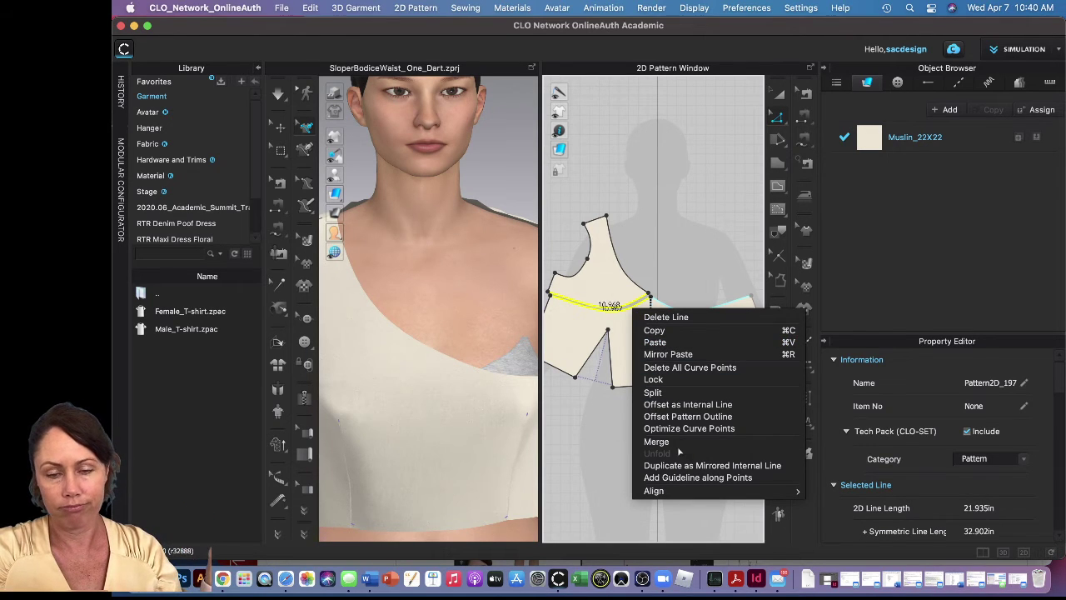
{"action": "left_click", "coordinate": [656, 441]}
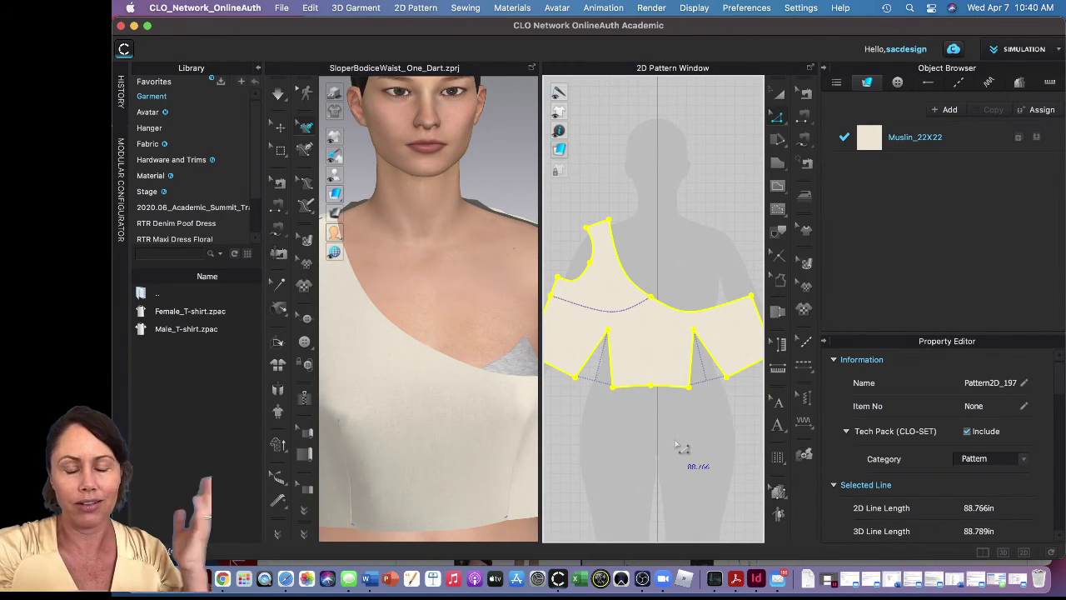
Step: Unlock all baselines and delete the leftover curved merge line from the one-shoulder front piece
{"action": "scroll", "coordinate": [676, 446], "scroll_direction": "down", "scroll_amount": 2}
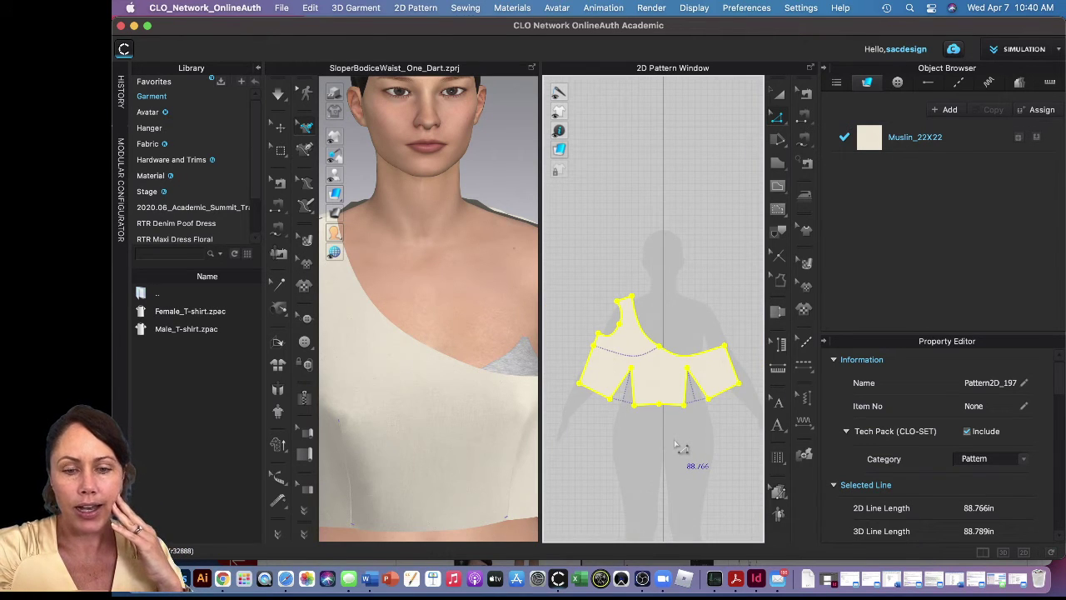
{"action": "left_click", "coordinate": [649, 365]}
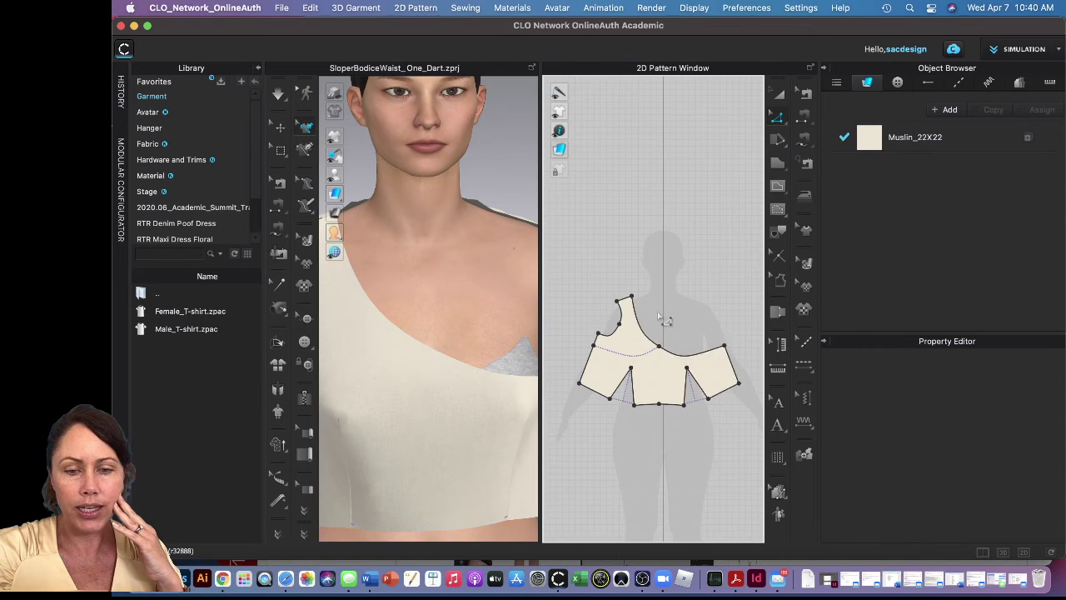
{"action": "right_click", "coordinate": [659, 317]}
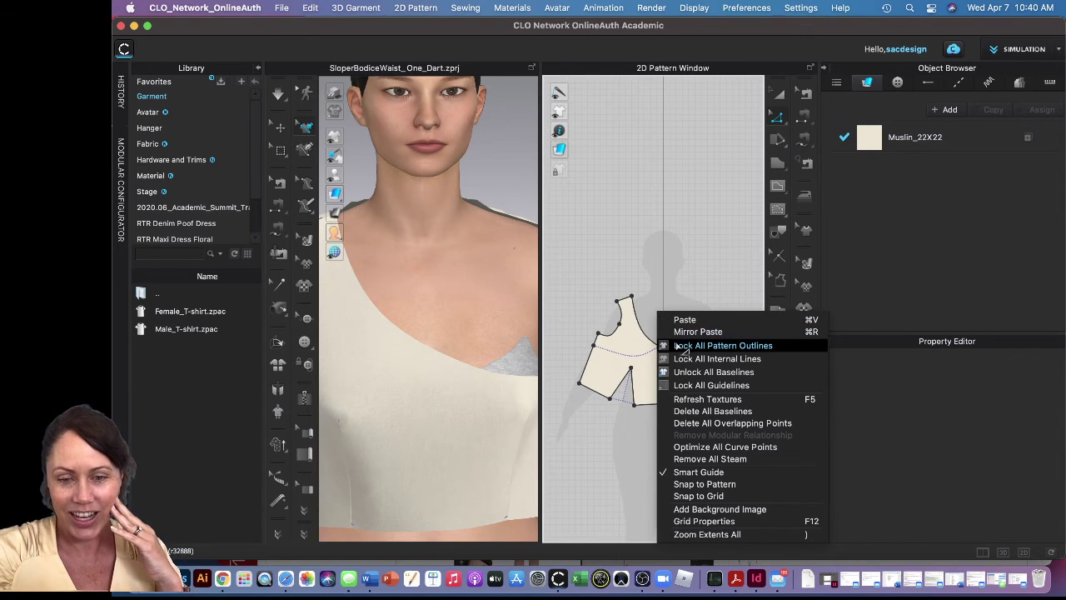
{"action": "left_click", "coordinate": [700, 372]}
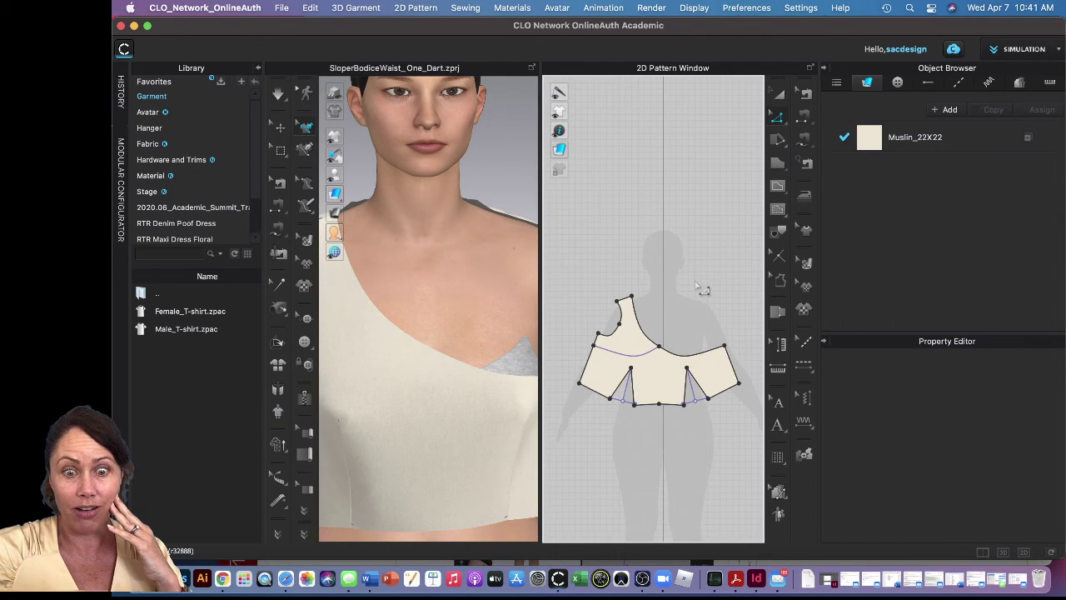
{"action": "left_click", "coordinate": [654, 363]}
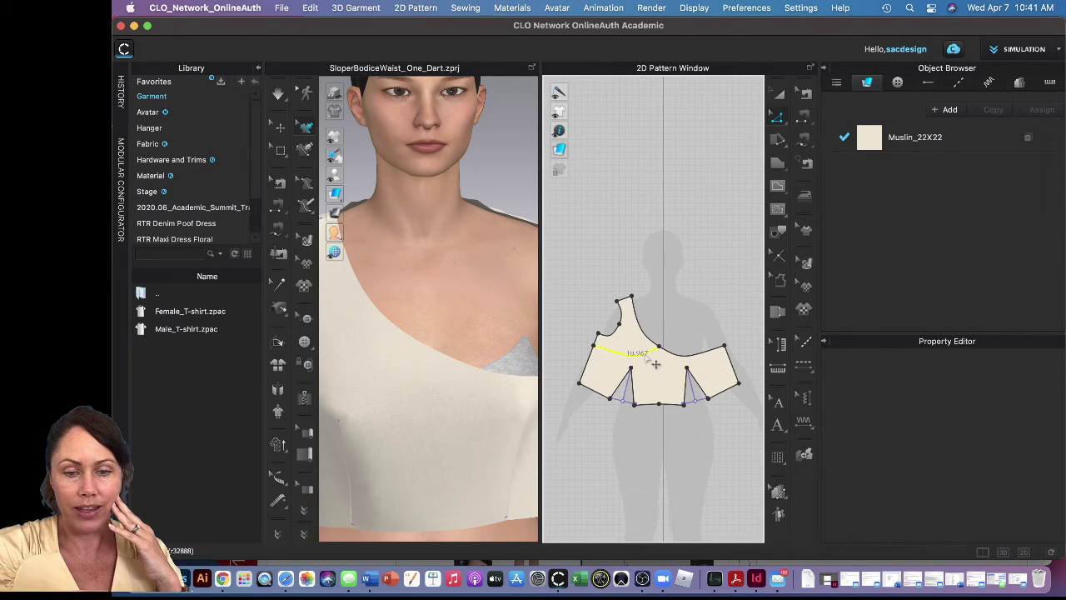
{"action": "key", "text": "Escape"}
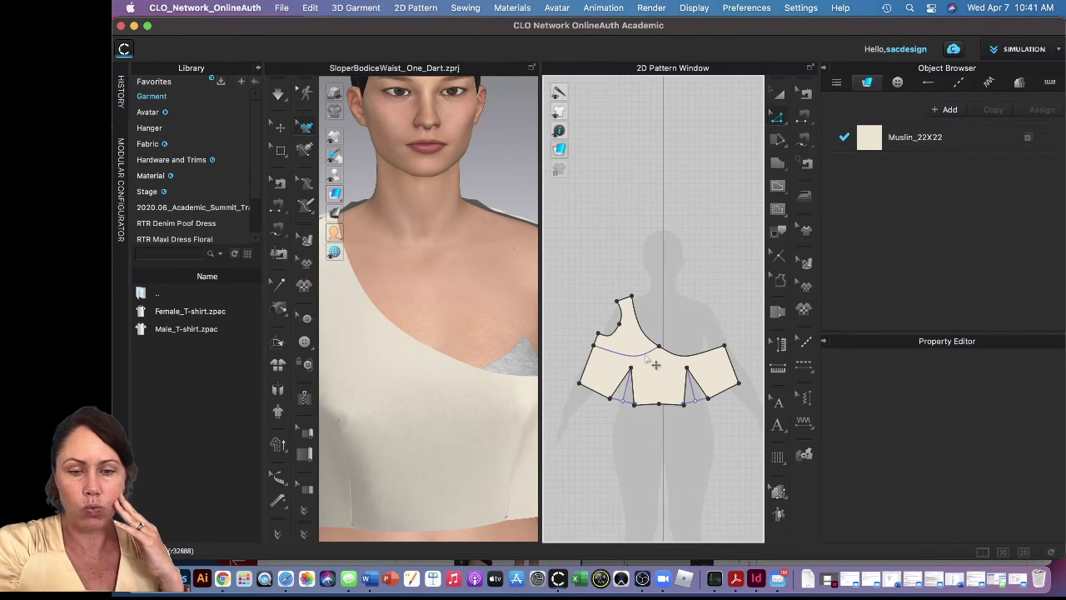
{"action": "left_click", "coordinate": [655, 364]}
{"action": "key", "text": "Escape"}
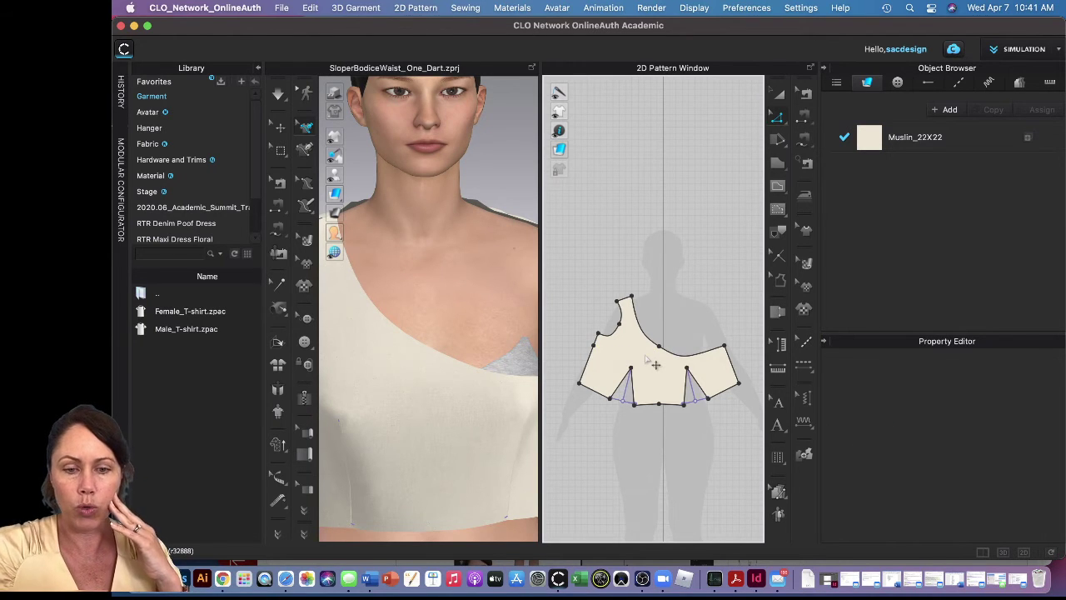
Step: Delete the back neckline piece and the avatar's left upper back piece
{"action": "right_click", "coordinate": [671, 311]}
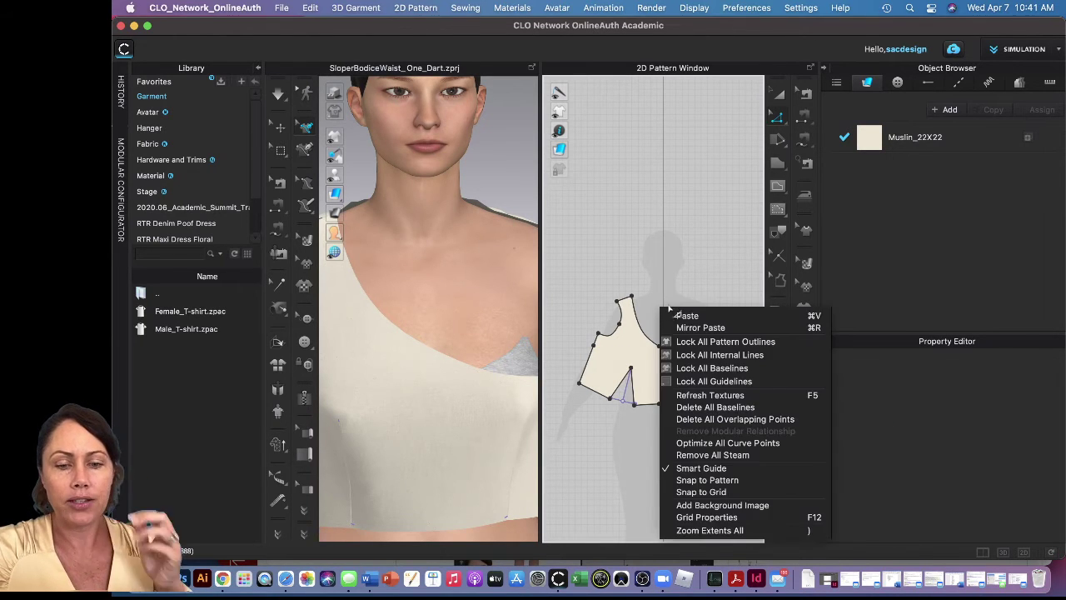
{"action": "left_click", "coordinate": [673, 315]}
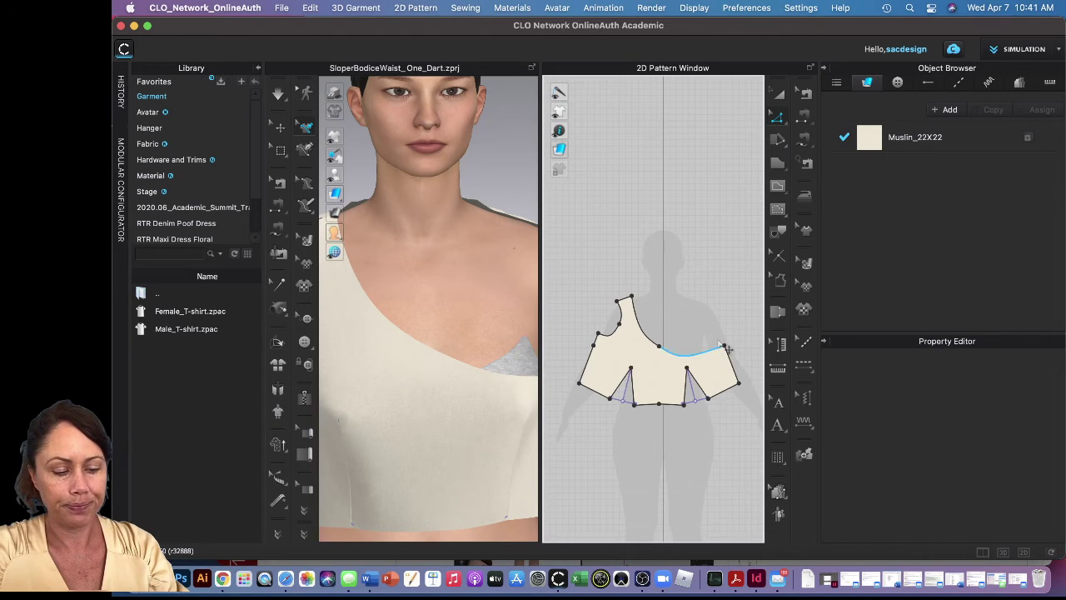
{"action": "right_click_drag", "start_coordinate": [727, 349], "coordinate": [564, 293]}
{"action": "right_click_drag", "start_coordinate": [583, 410], "coordinate": [639, 414]}
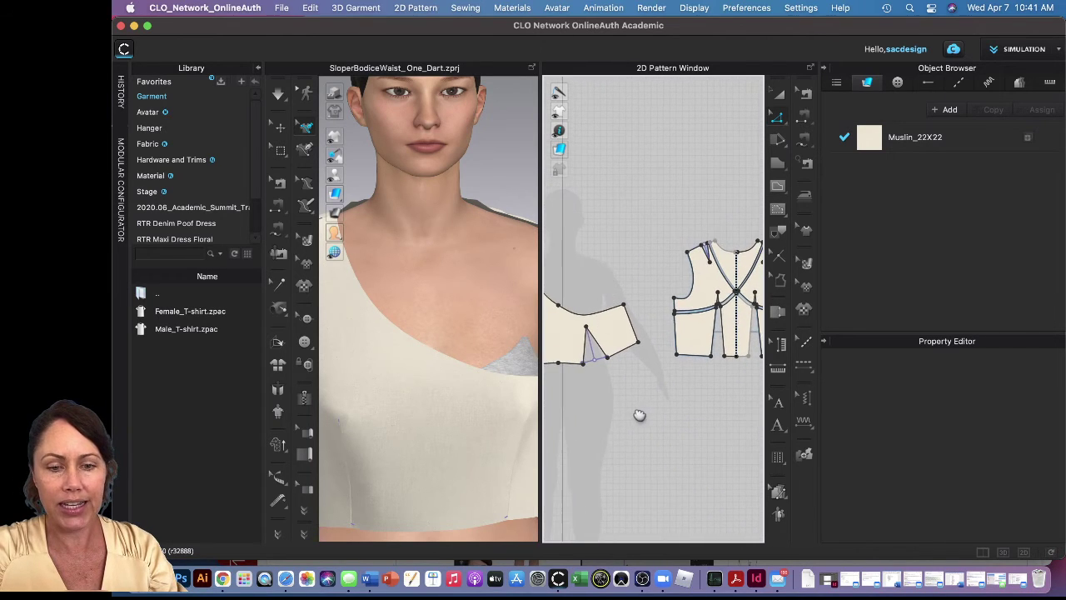
{"action": "left_click", "coordinate": [706, 292]}
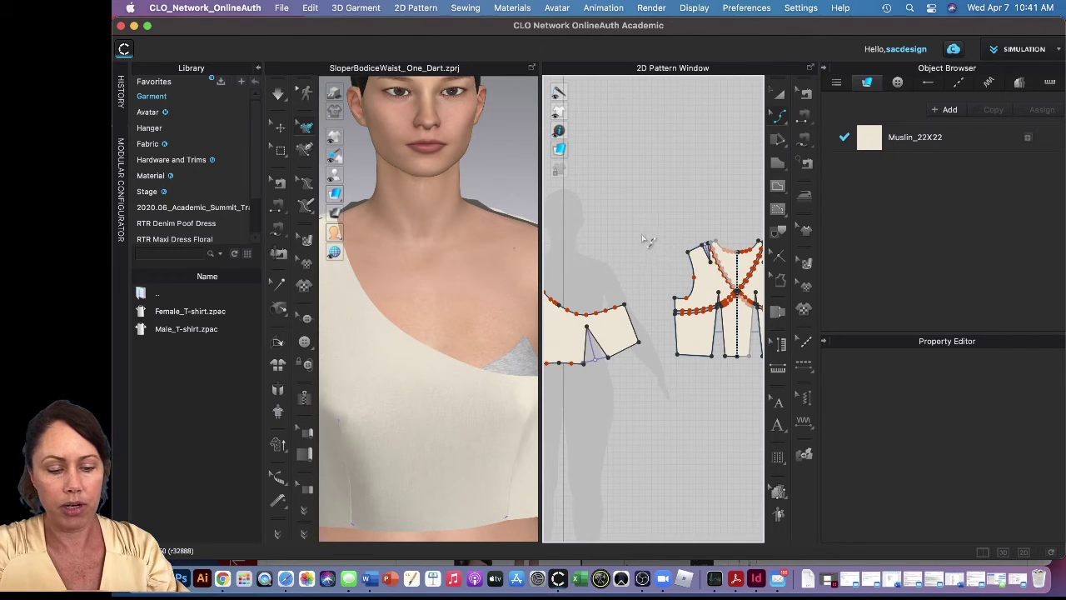
{"action": "left_click", "coordinate": [725, 282]}
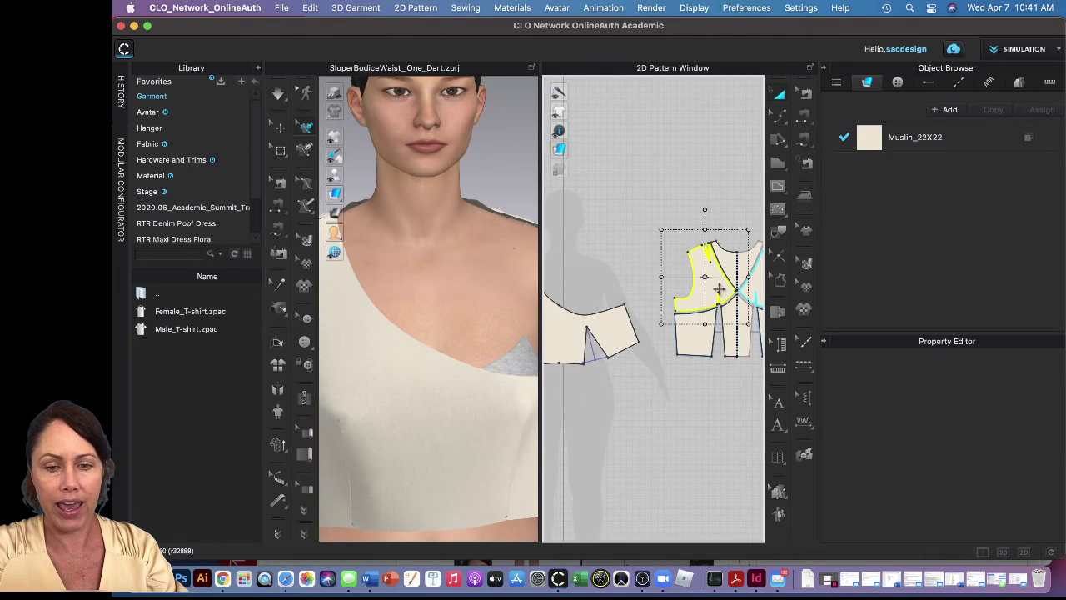
{"action": "key", "text": "Delete"}
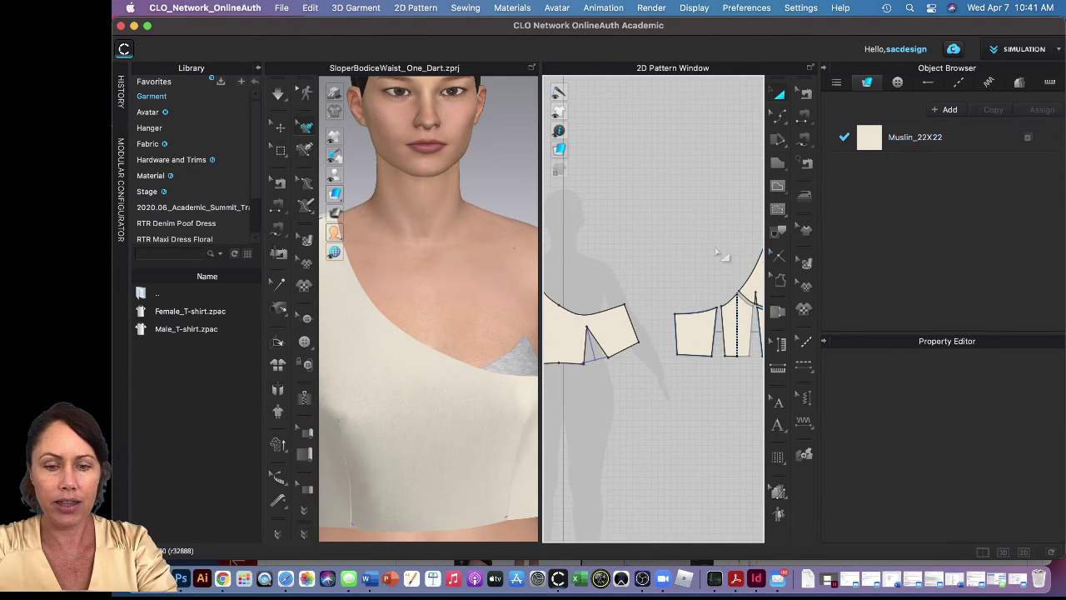
{"action": "key", "text": "super+z"}
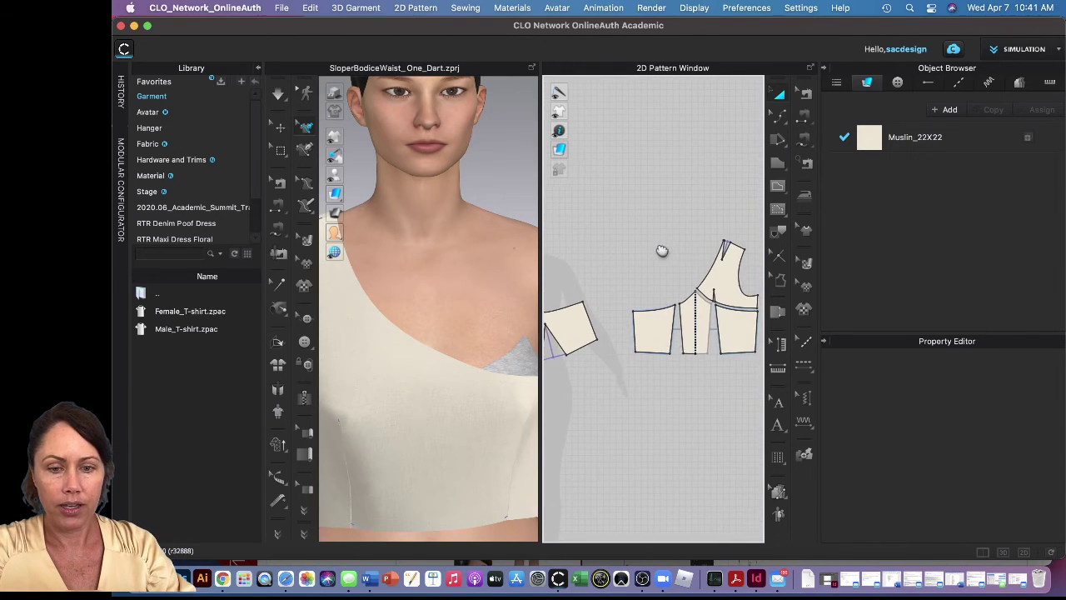
Step: Merge the remaining upper back piece with the side lower back piece along their shared curved edges
{"action": "scroll", "coordinate": [662, 249], "scroll_direction": "up", "scroll_amount": 3}
{"action": "scroll", "coordinate": [753, 312], "scroll_direction": "up", "scroll_amount": 2}
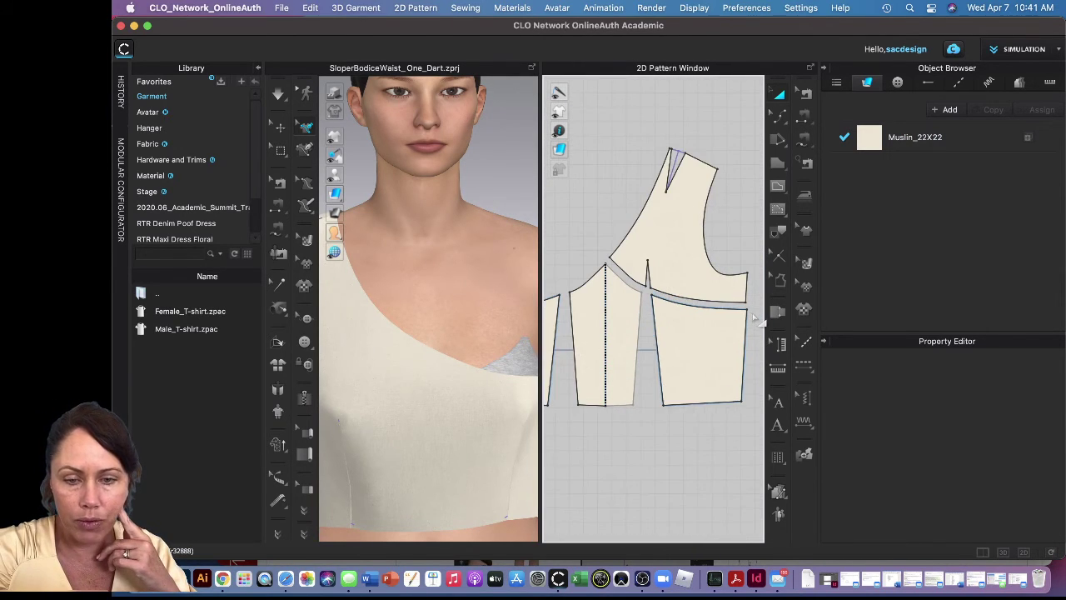
{"action": "left_click", "coordinate": [705, 305]}
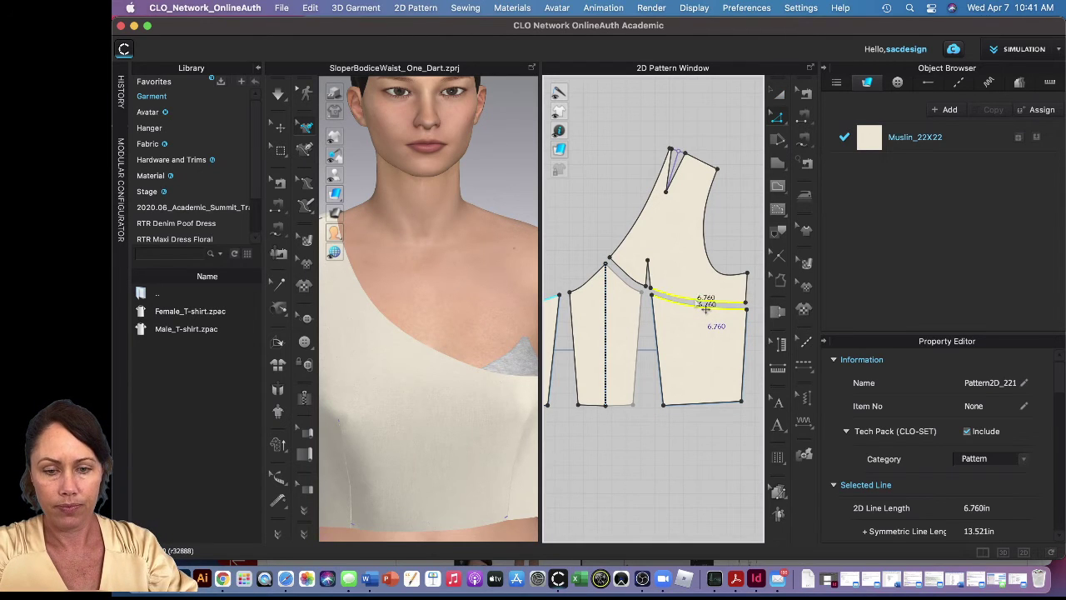
{"action": "right_click", "coordinate": [697, 304]}
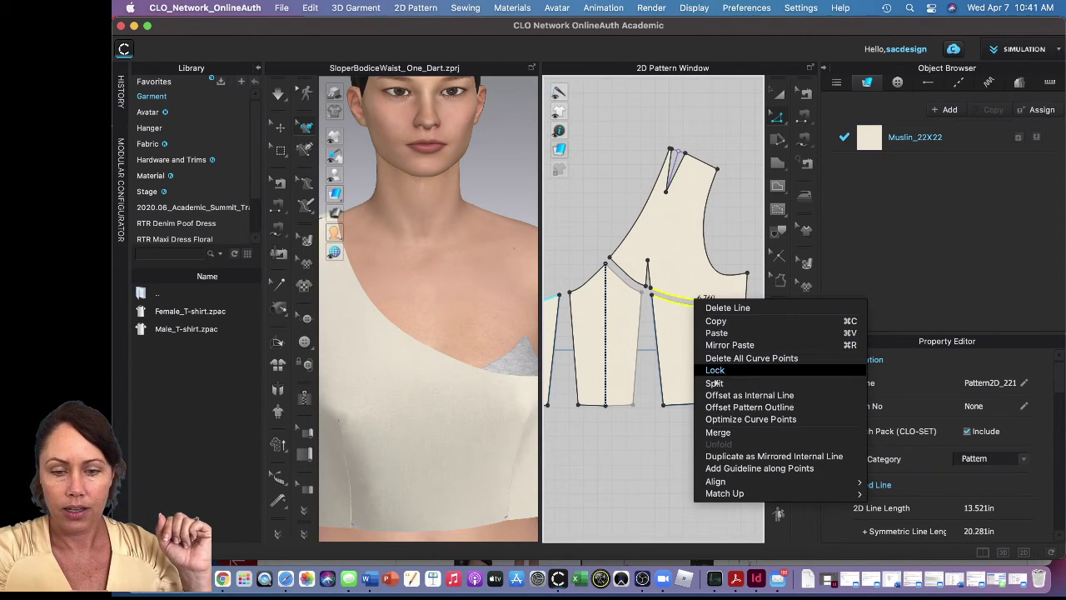
{"action": "left_click", "coordinate": [718, 432]}
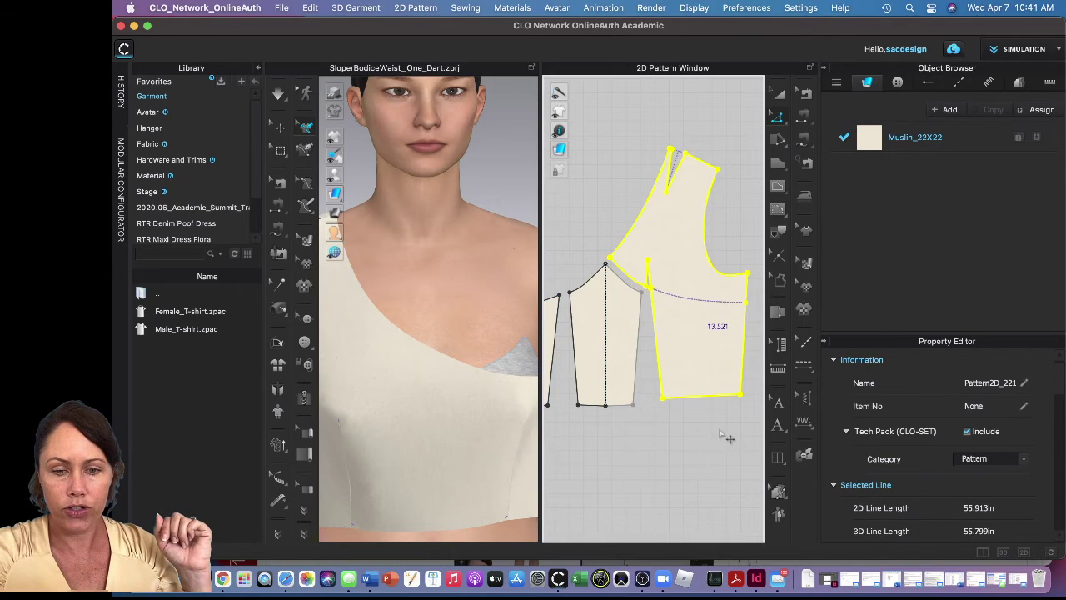
Step: Merge the upper back with the center lower back piece along the matching curved edges between center back and waist dart
{"action": "left_click", "coordinate": [640, 289]}
{"action": "left_click", "coordinate": [638, 285], "text": "shift"}
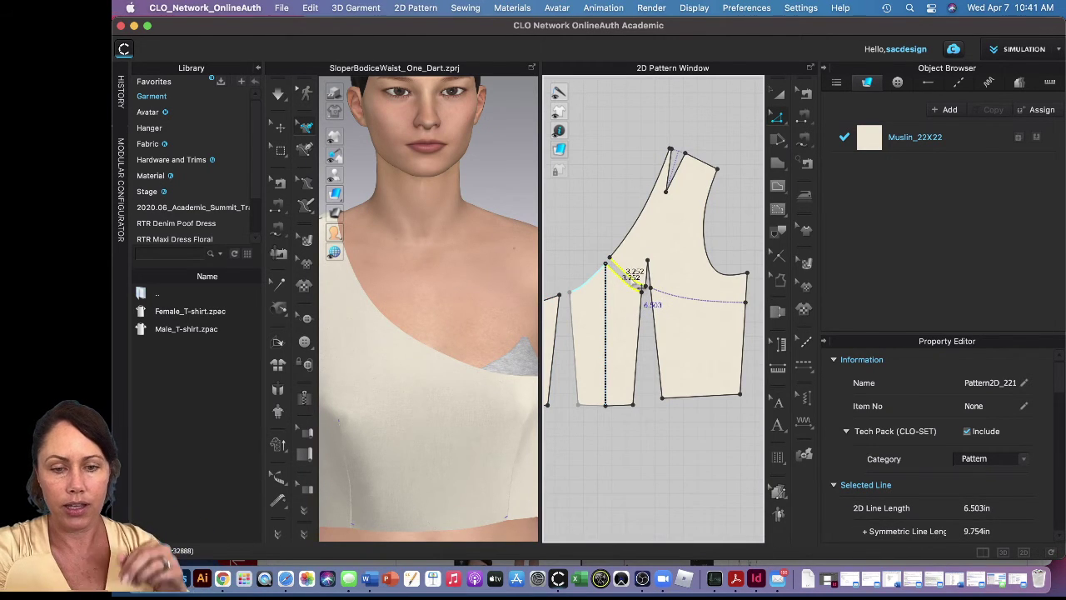
{"action": "right_click", "coordinate": [631, 275]}
{"action": "left_click", "coordinate": [666, 411]}
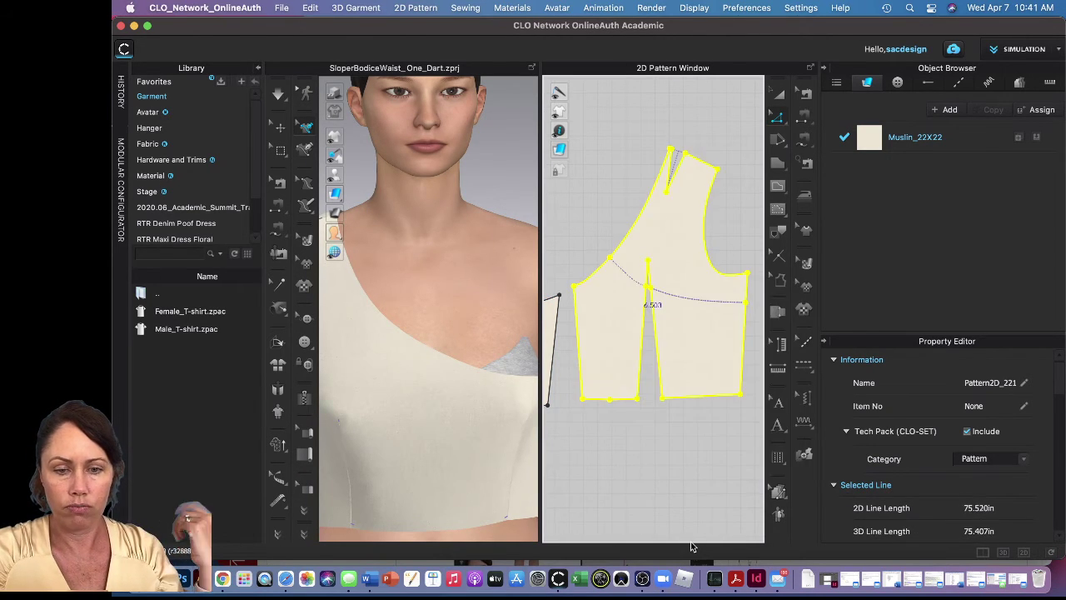
{"action": "left_click", "coordinate": [671, 460]}
Step: Unlock all baselines and delete the leftover curved merge line from the back piece
{"action": "scroll", "coordinate": [706, 375], "scroll_direction": "down", "scroll_amount": 2}
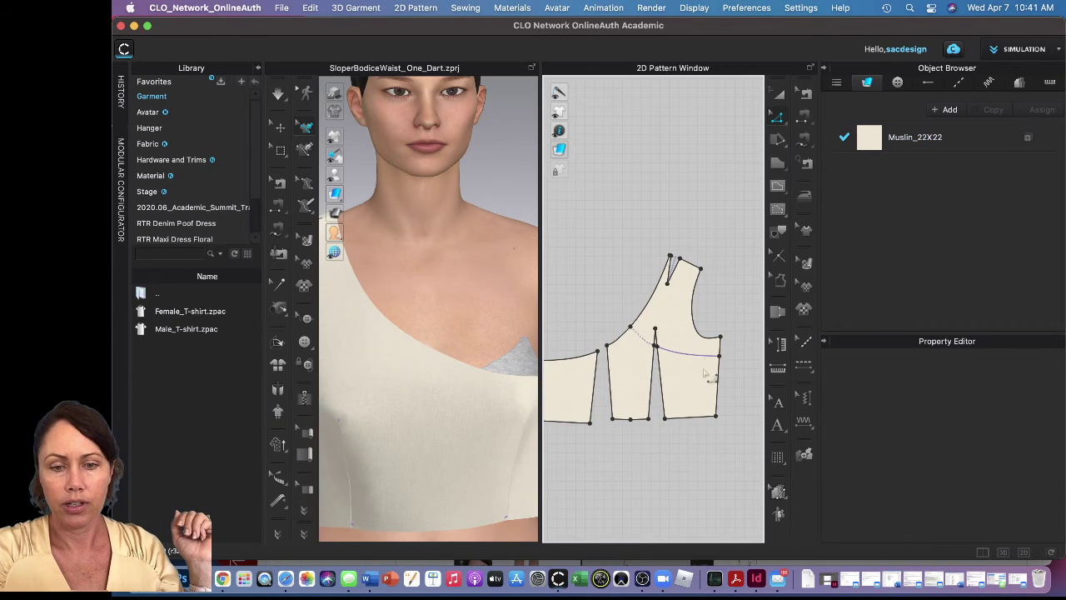
{"action": "right_click", "coordinate": [721, 305]}
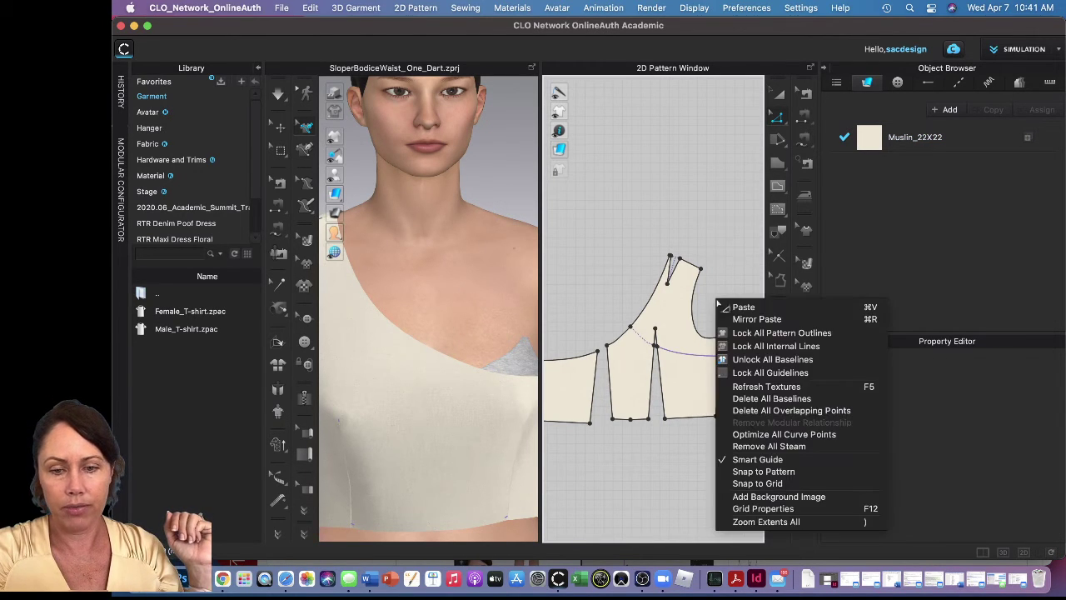
{"action": "left_click", "coordinate": [766, 359]}
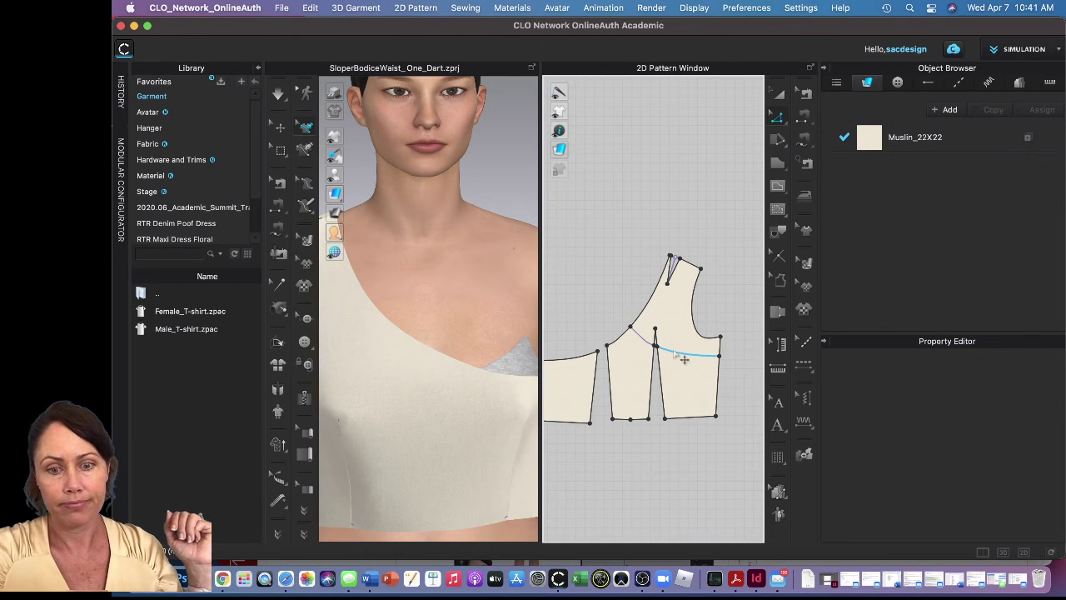
{"action": "left_click", "coordinate": [683, 353]}
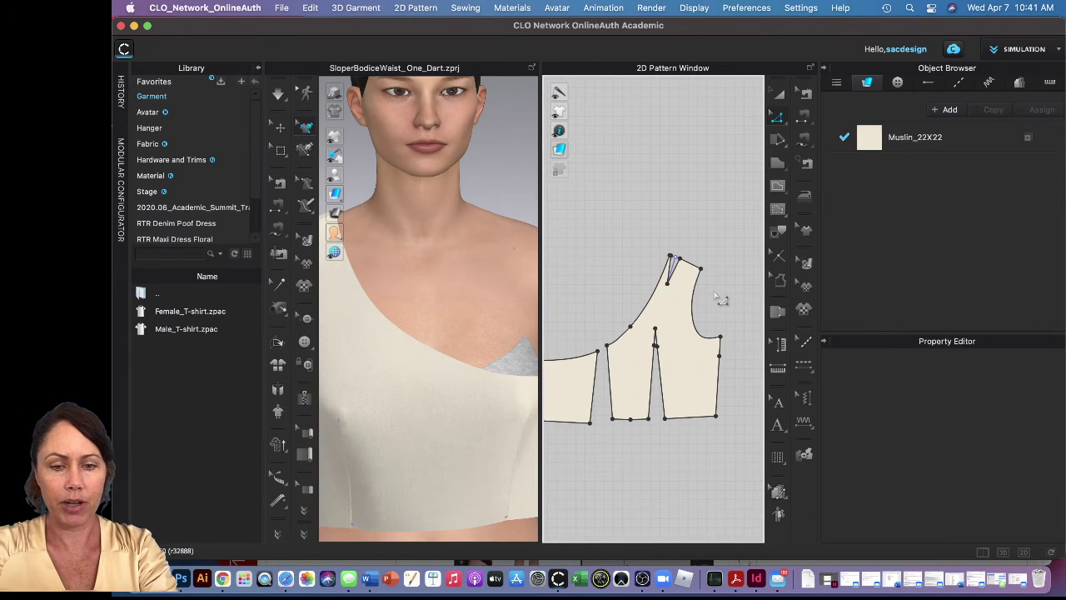
Step: Remove the back shoulder dart by deleting the neckline corner point and the pattern point at the top of its neckline-side leg
{"action": "scroll", "coordinate": [602, 445], "scroll_direction": "down", "scroll_amount": 1}
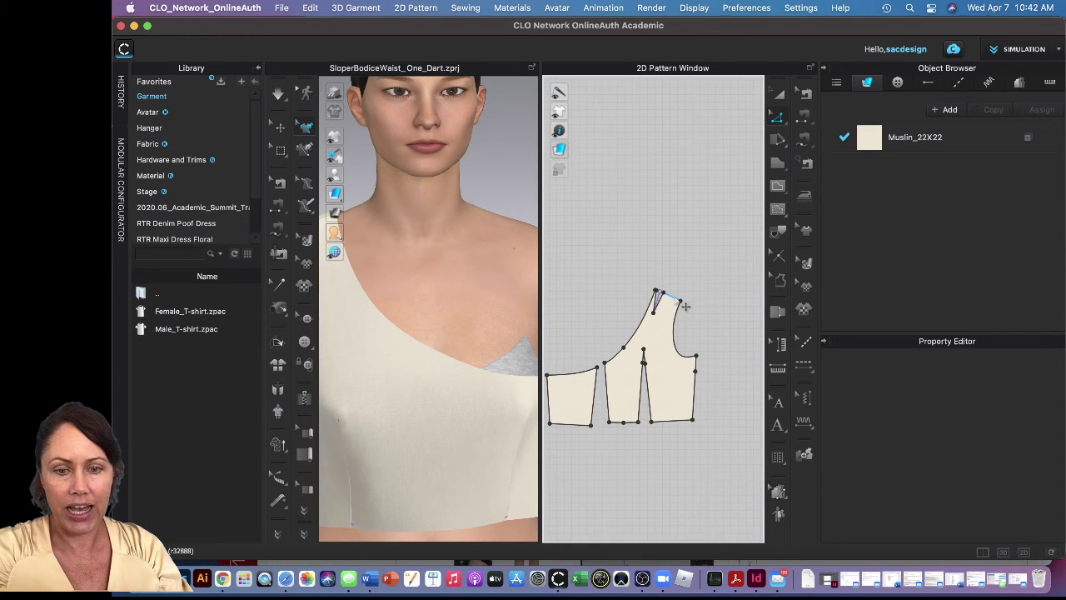
{"action": "scroll", "coordinate": [655, 293], "scroll_direction": "down", "scroll_amount": 5}
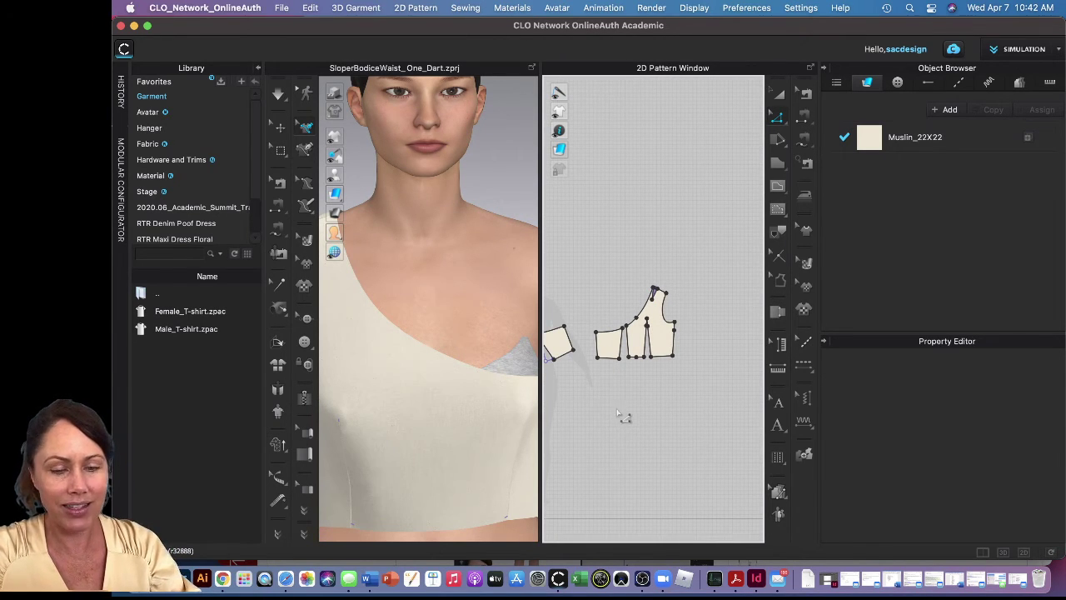
{"action": "right_click_drag", "start_coordinate": [624, 419], "coordinate": [702, 414]}
{"action": "scroll", "coordinate": [695, 407], "scroll_direction": "up", "scroll_amount": 2}
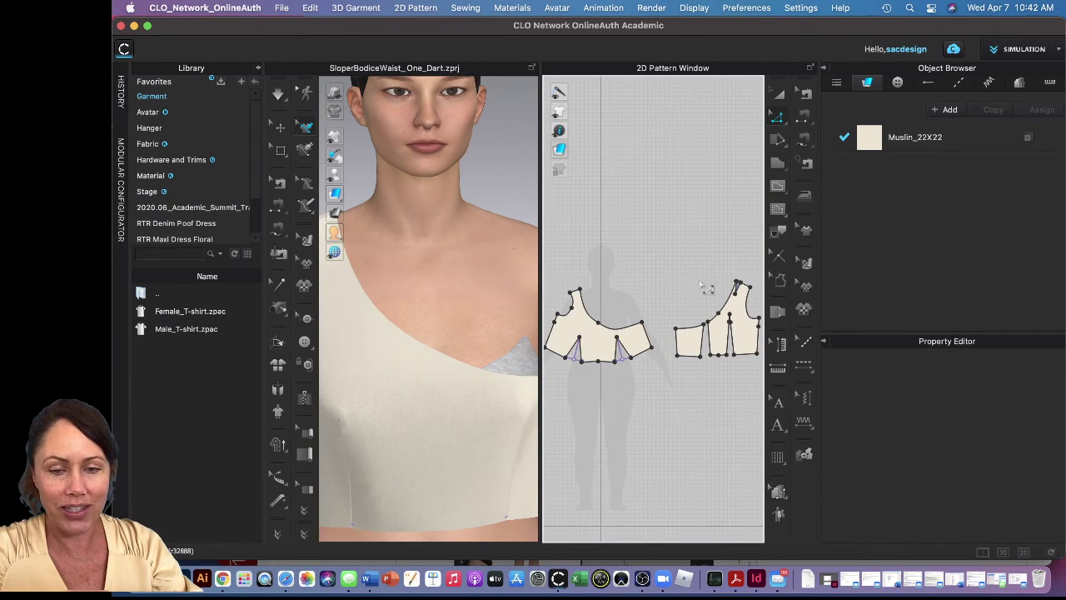
{"action": "right_click_drag", "start_coordinate": [733, 218], "coordinate": [690, 225]}
{"action": "scroll", "coordinate": [694, 293], "scroll_direction": "up", "scroll_amount": 5}
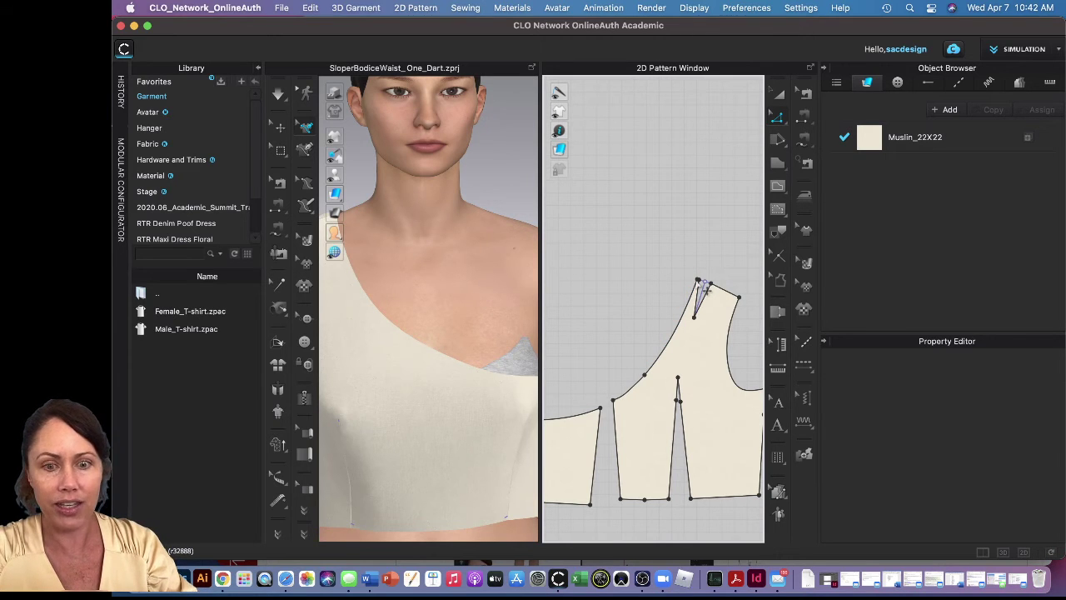
{"action": "scroll", "coordinate": [709, 280], "scroll_direction": "up", "scroll_amount": 3}
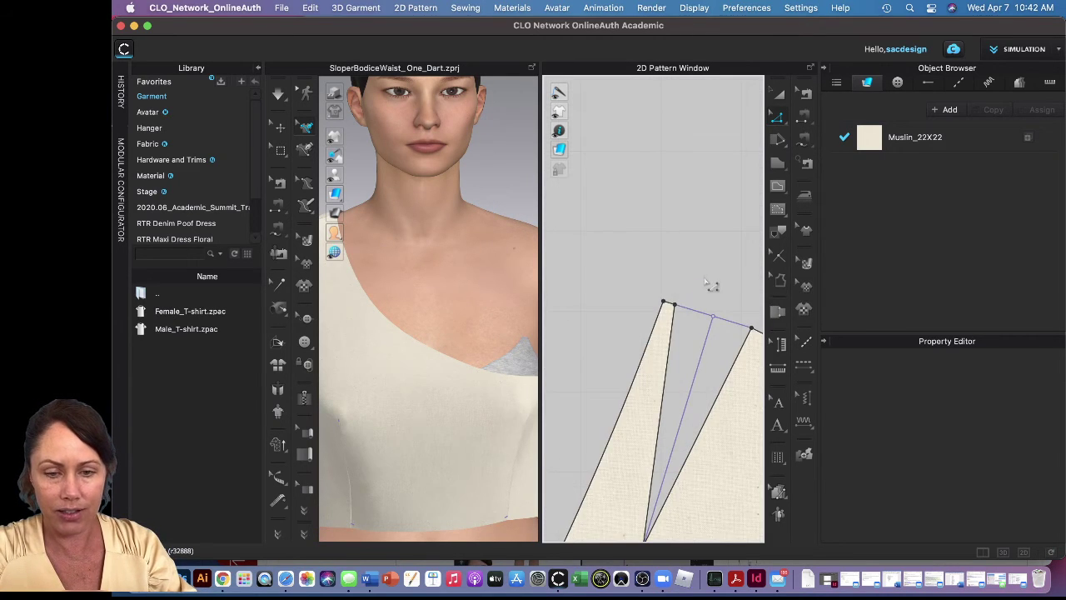
{"action": "left_click", "coordinate": [674, 309]}
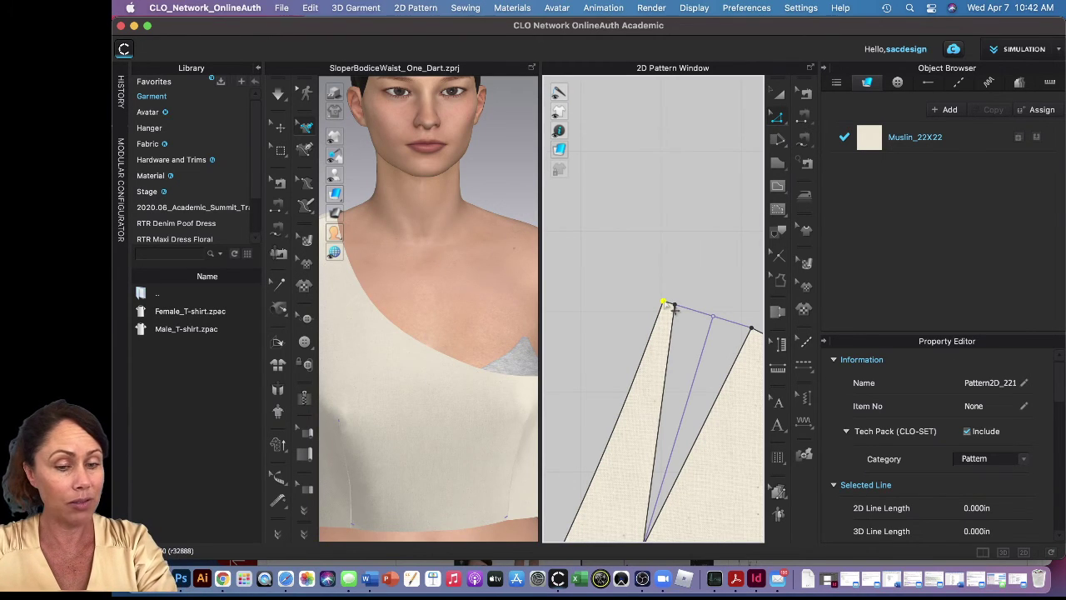
{"action": "key", "text": "Delete"}
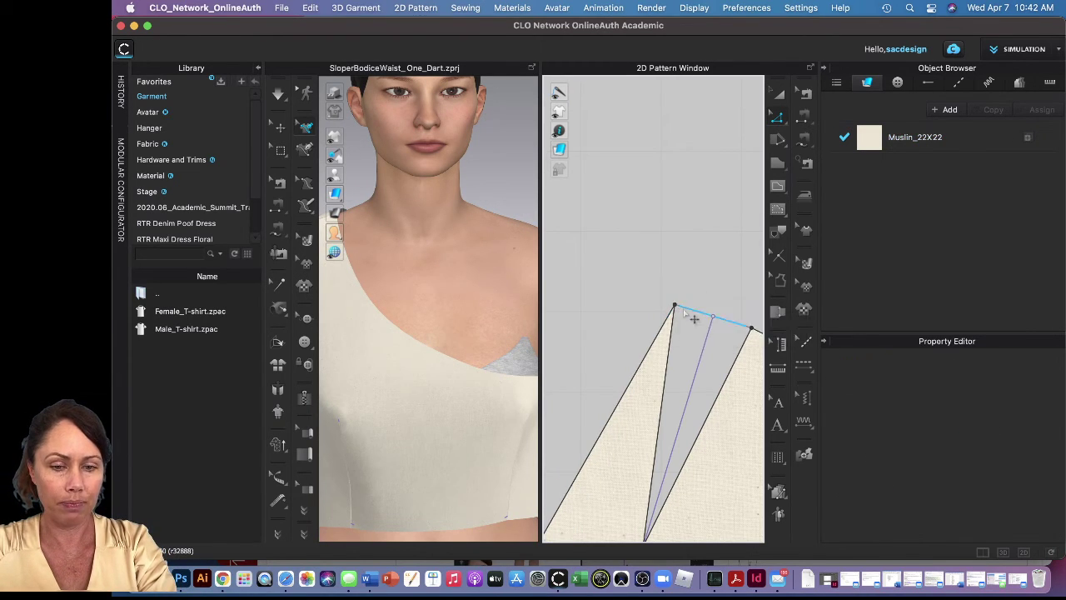
{"action": "mouse_move", "coordinate": [678, 309]}
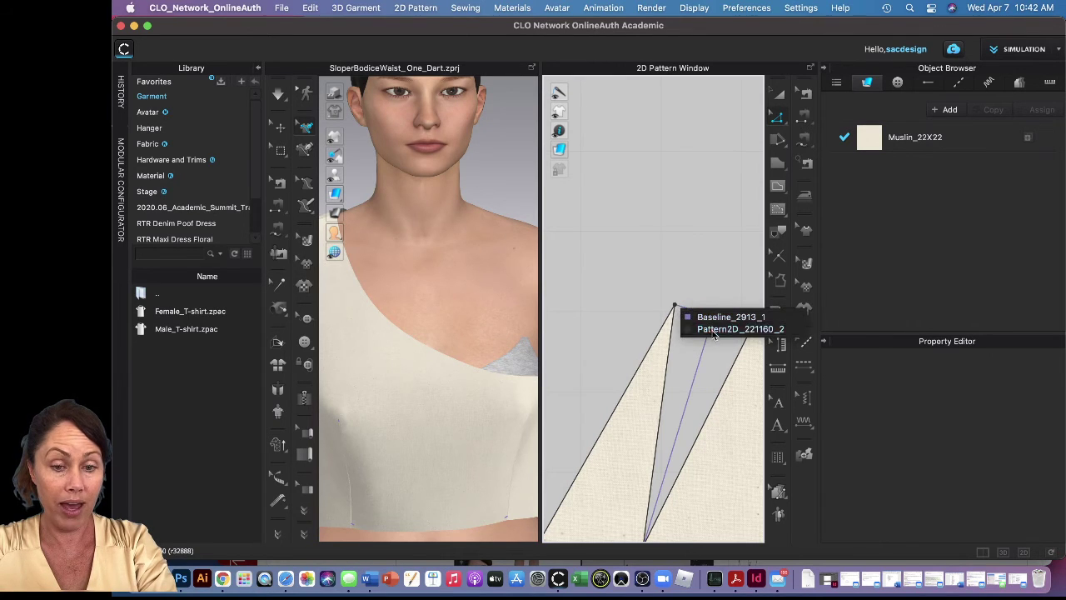
{"action": "left_click", "coordinate": [713, 330]}
{"action": "scroll", "coordinate": [720, 338], "scroll_direction": "down", "scroll_amount": 3}
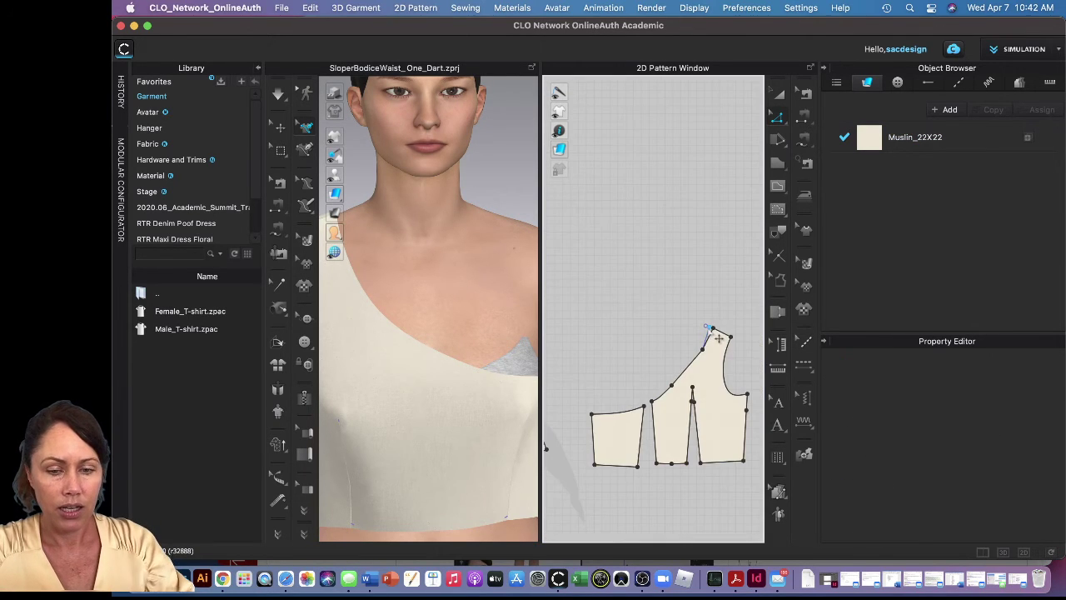
Step: Delete the leftover baseline running from the former shoulder dart tip up to the shoulder
{"action": "scroll", "coordinate": [709, 358], "scroll_direction": "up", "scroll_amount": 3}
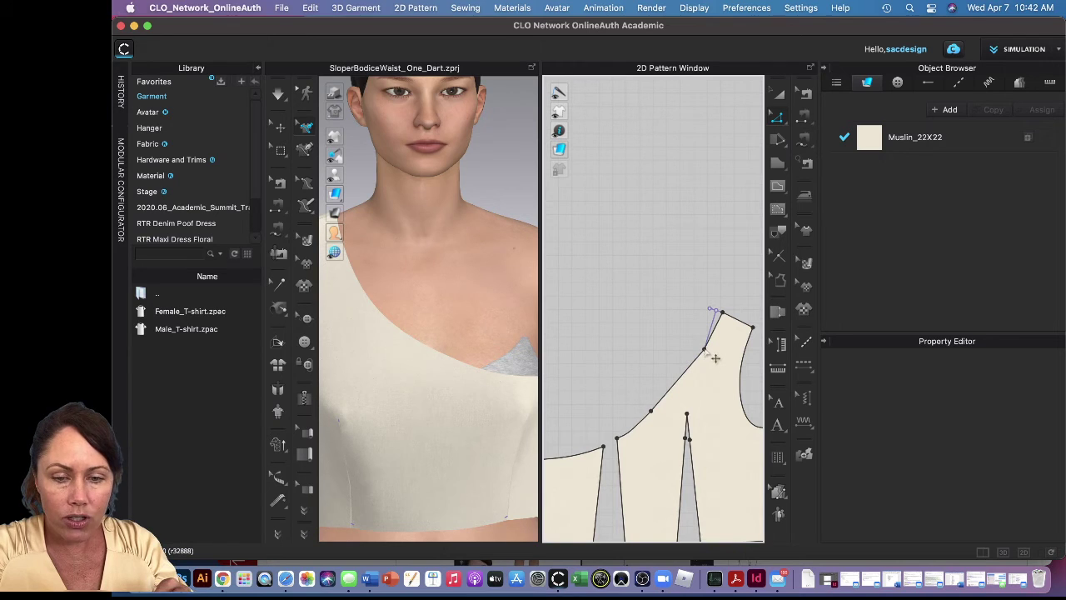
{"action": "mouse_move", "coordinate": [714, 357]}
{"action": "left_click", "coordinate": [734, 377]}
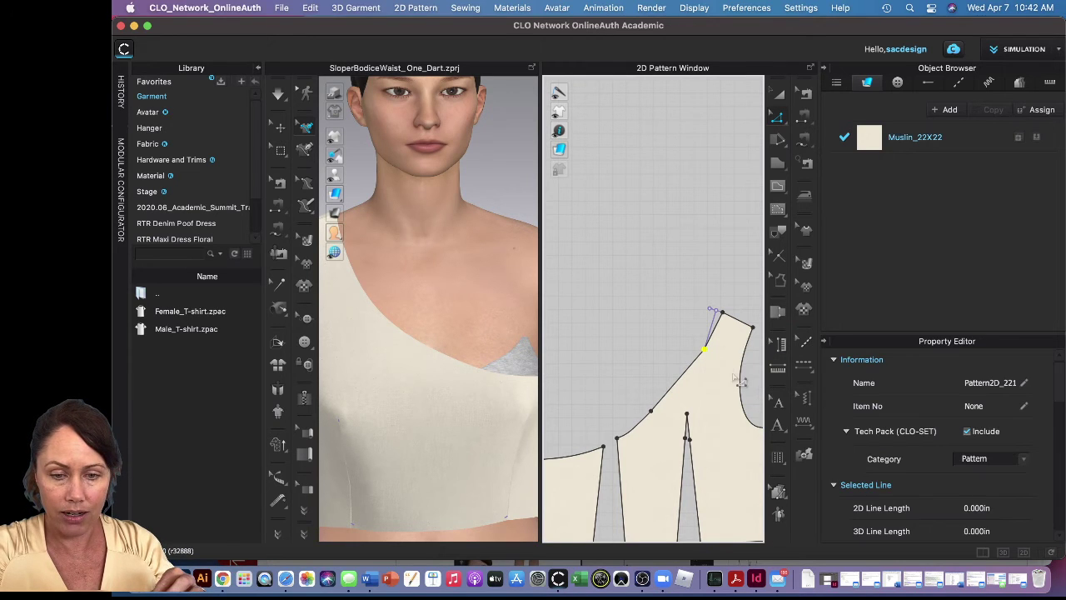
{"action": "right_click", "coordinate": [713, 357]}
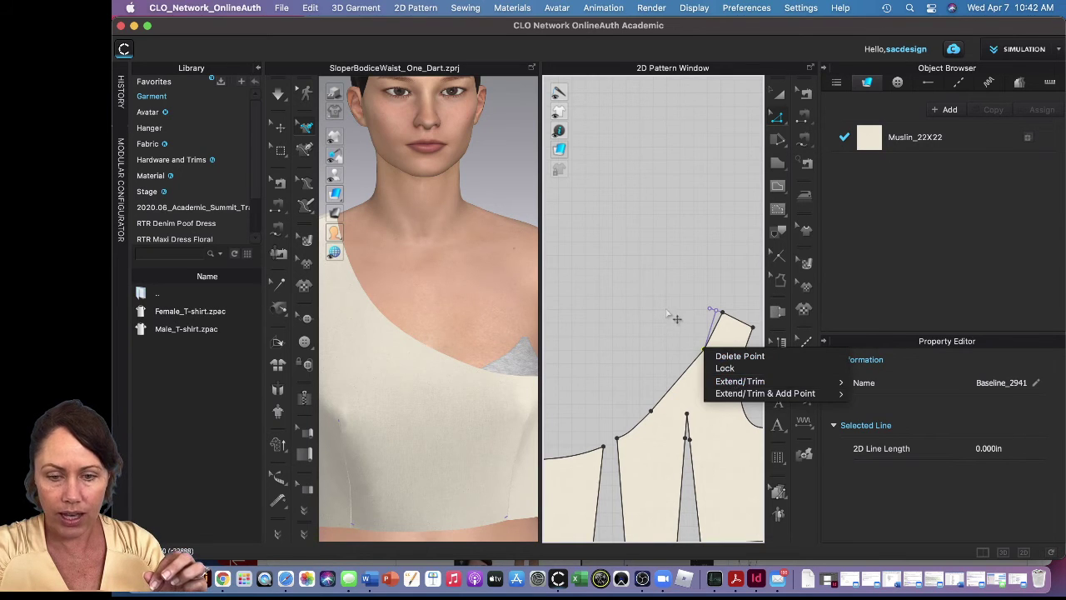
{"action": "scroll", "coordinate": [667, 317], "scroll_direction": "up", "scroll_amount": 5}
{"action": "scroll", "coordinate": [666, 325], "scroll_direction": "down", "scroll_amount": 5}
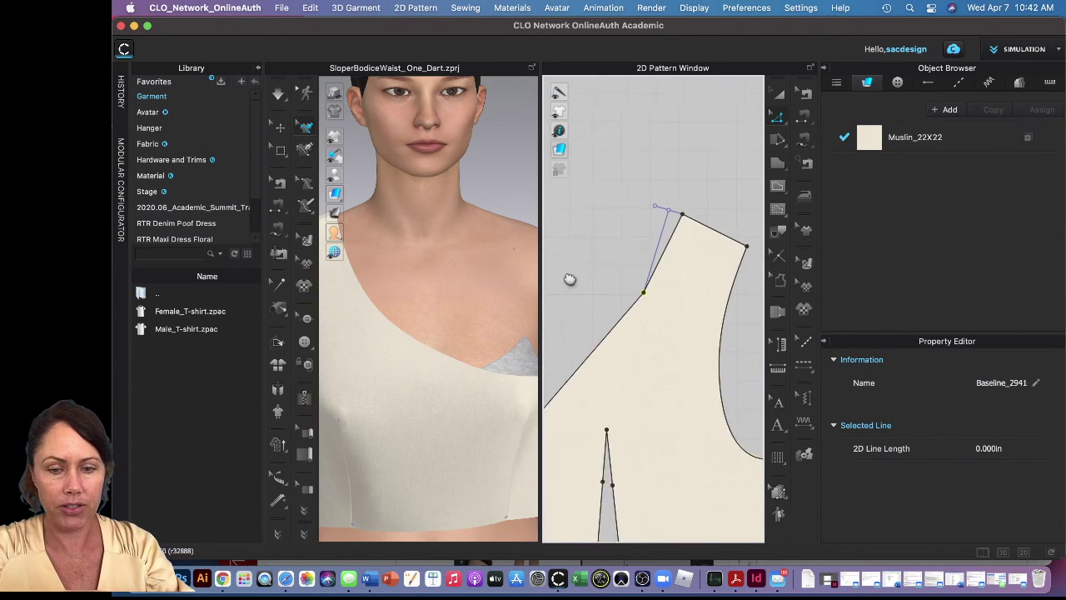
{"action": "key", "text": "Delete"}
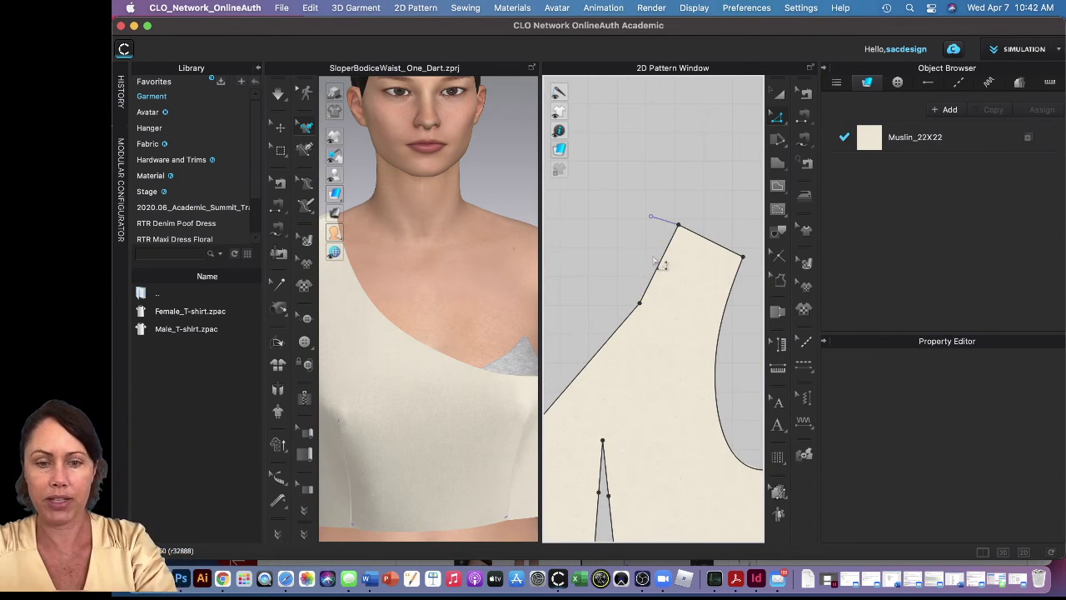
Step: Convert the former dart-tip point on the back neckline to a curve point
{"action": "scroll", "coordinate": [655, 260], "scroll_direction": "up", "scroll_amount": 2}
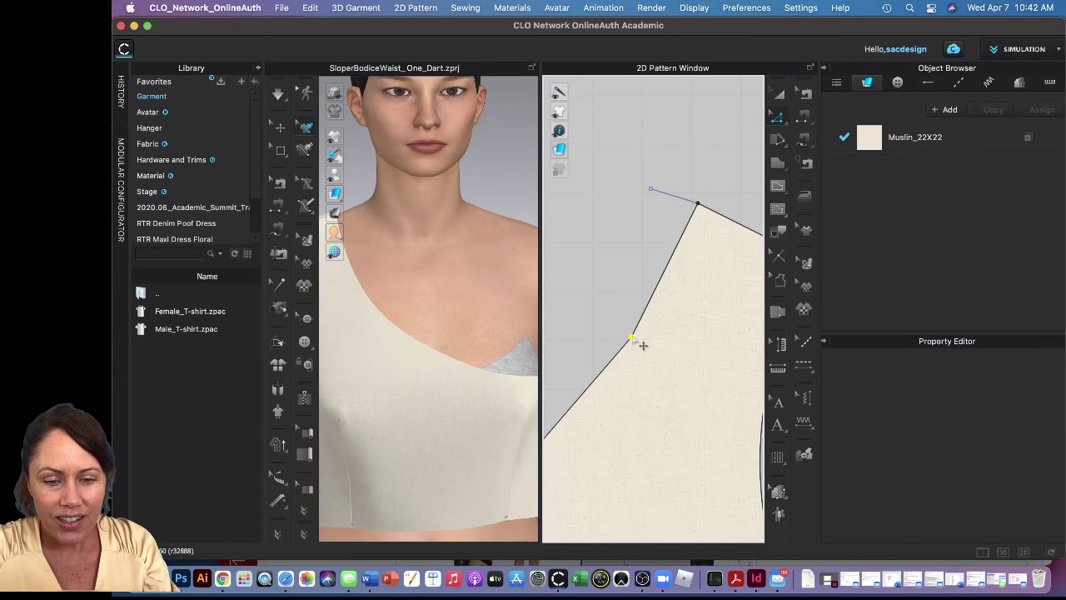
{"action": "left_click", "coordinate": [633, 338]}
{"action": "right_click", "coordinate": [634, 342]}
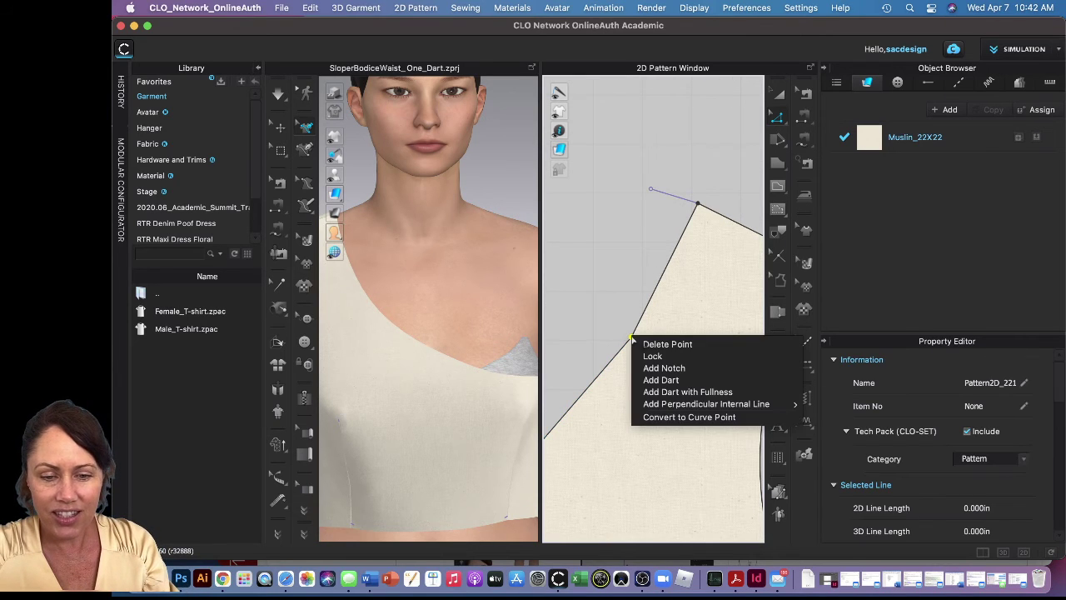
{"action": "left_click", "coordinate": [675, 417]}
{"action": "scroll", "coordinate": [658, 404], "scroll_direction": "down", "scroll_amount": 3}
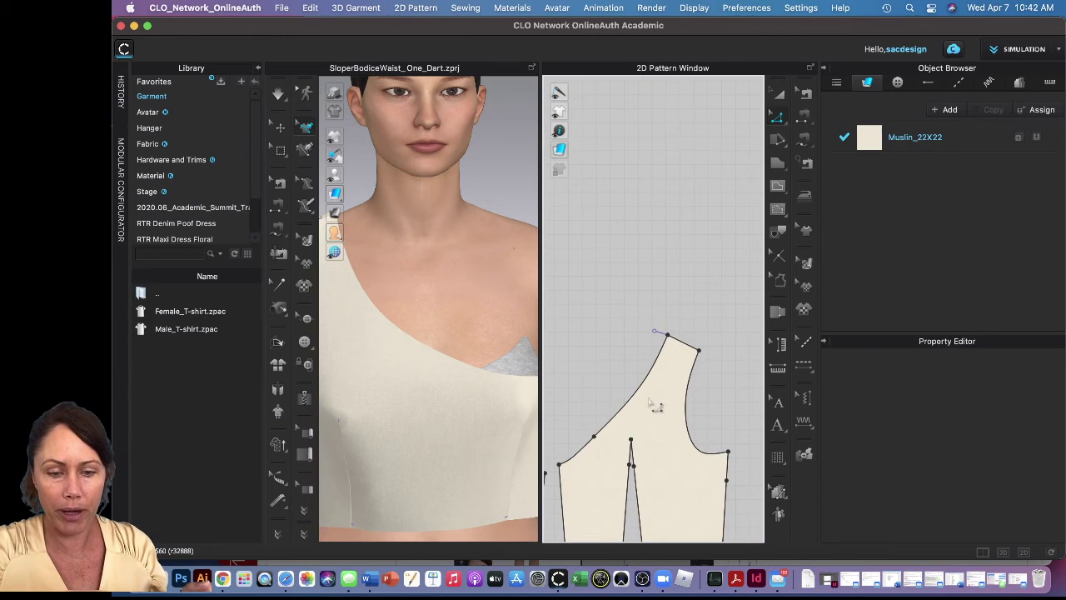
Step: Convert the lower point on the back neckline to a curve point and delete the stray baseline stub beside the shoulder
{"action": "left_click", "coordinate": [594, 436]}
{"action": "right_click", "coordinate": [594, 435]}
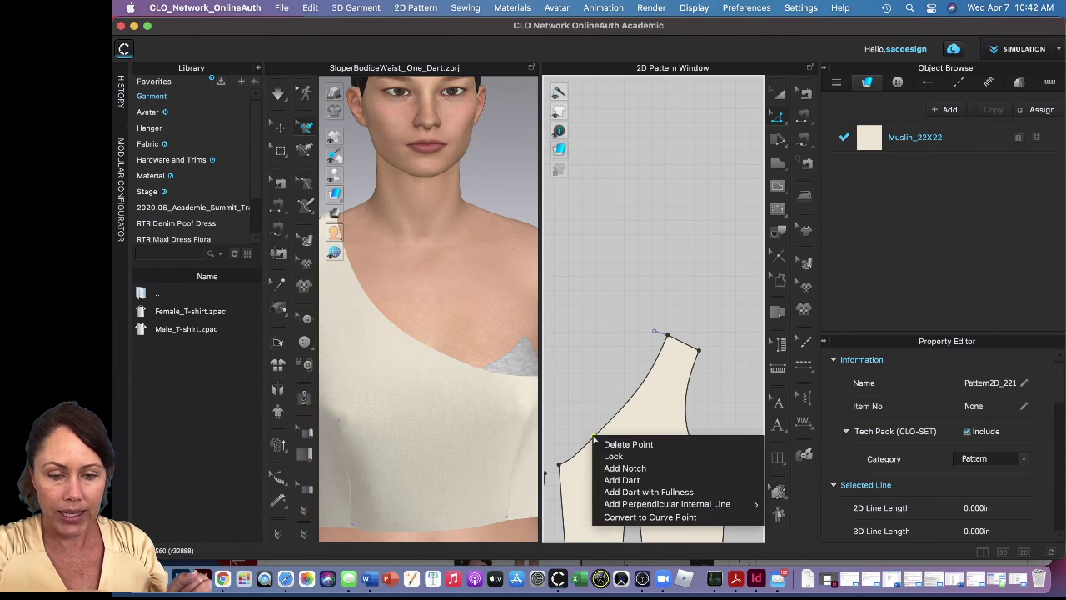
{"action": "left_click", "coordinate": [662, 517]}
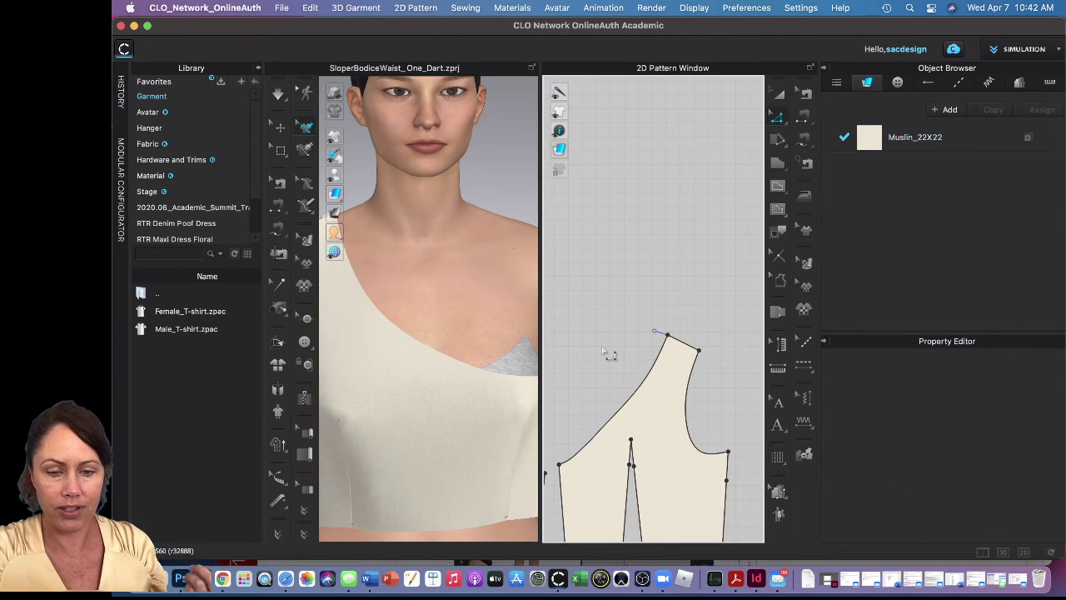
{"action": "left_click", "coordinate": [655, 332]}
Step: Measure the back piece's shoulder line as a reference for the front shoulder
{"action": "left_click", "coordinate": [691, 346]}
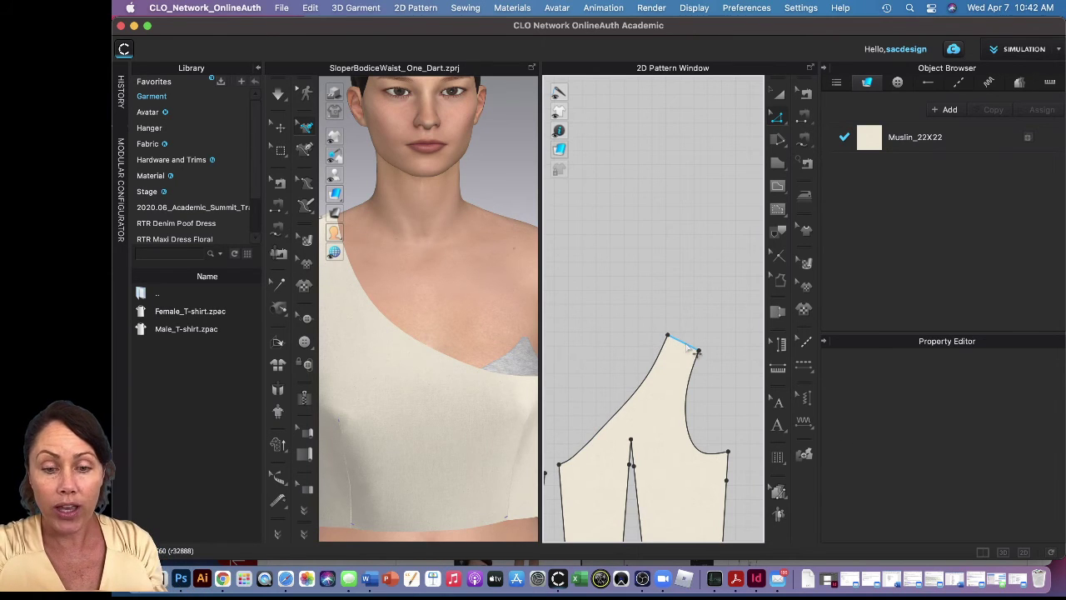
{"action": "scroll", "coordinate": [675, 325], "scroll_direction": "down", "scroll_amount": 4}
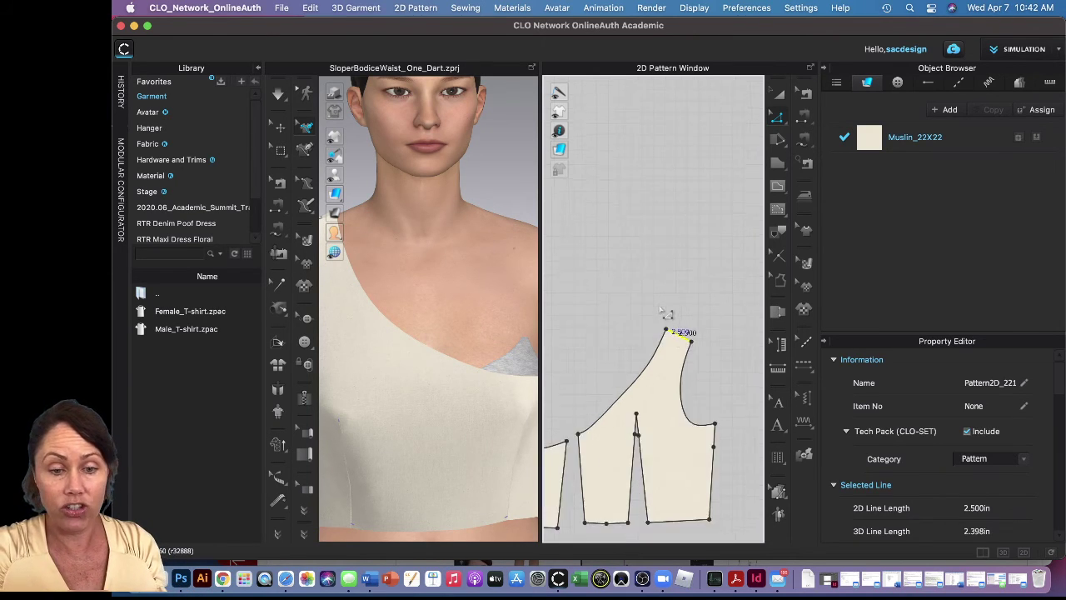
{"action": "right_click_drag", "start_coordinate": [594, 291], "coordinate": [638, 305]}
{"action": "scroll", "coordinate": [699, 300], "scroll_direction": "up", "scroll_amount": 3}
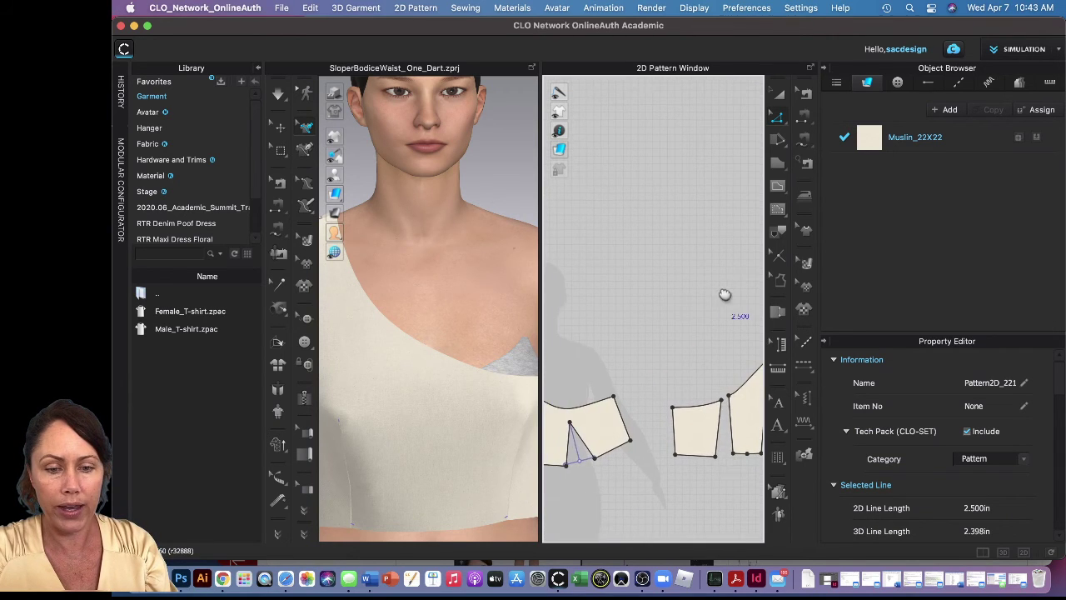
{"action": "scroll", "coordinate": [666, 304], "scroll_direction": "down", "scroll_amount": 2}
{"action": "scroll", "coordinate": [630, 369], "scroll_direction": "up", "scroll_amount": 6}
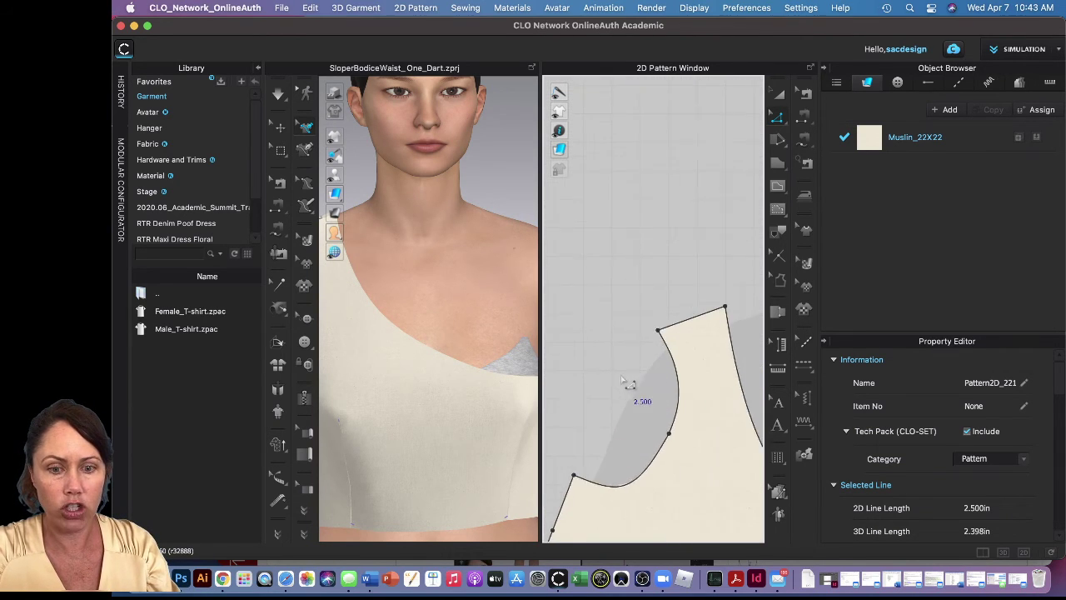
{"action": "right_click_drag", "start_coordinate": [644, 373], "coordinate": [583, 372]}
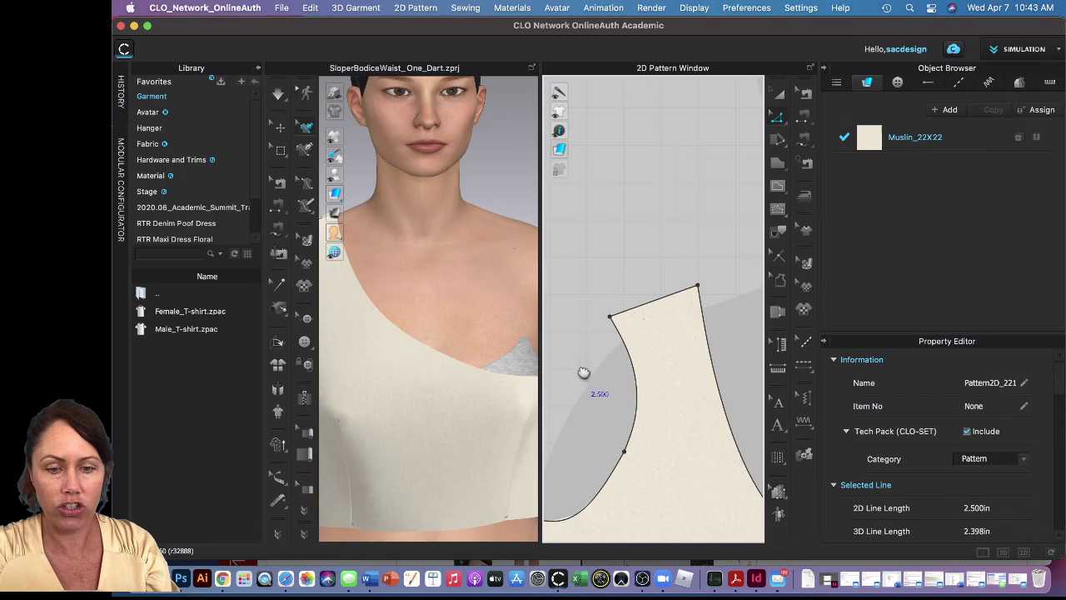
Step: Set the front piece's shoulder line length to 2.5 in, with the direction set to End
{"action": "left_click", "coordinate": [664, 302]}
{"action": "right_click", "coordinate": [663, 303]}
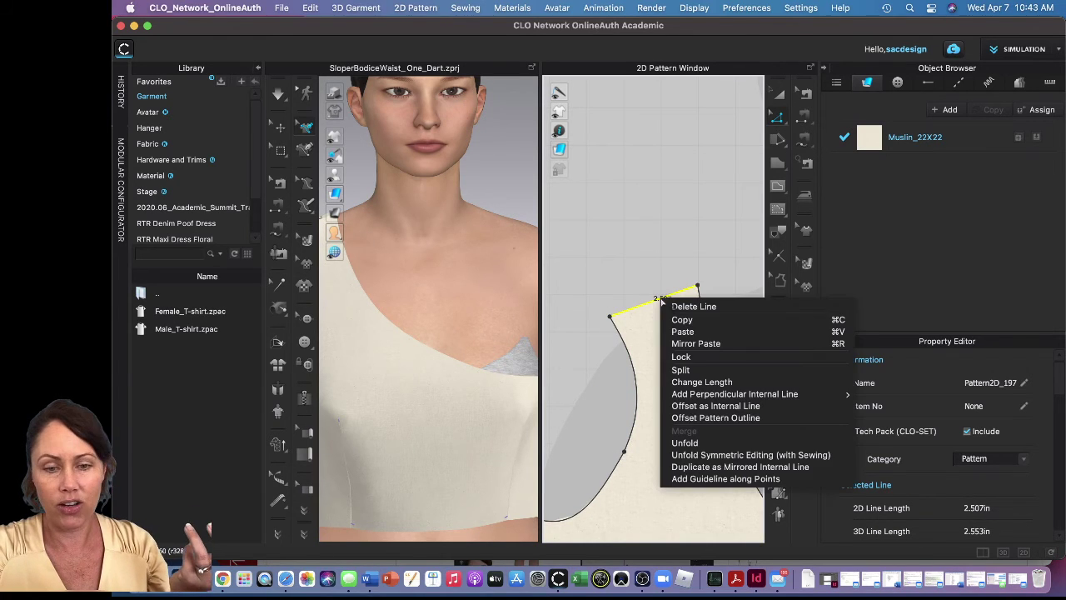
{"action": "left_click", "coordinate": [703, 383]}
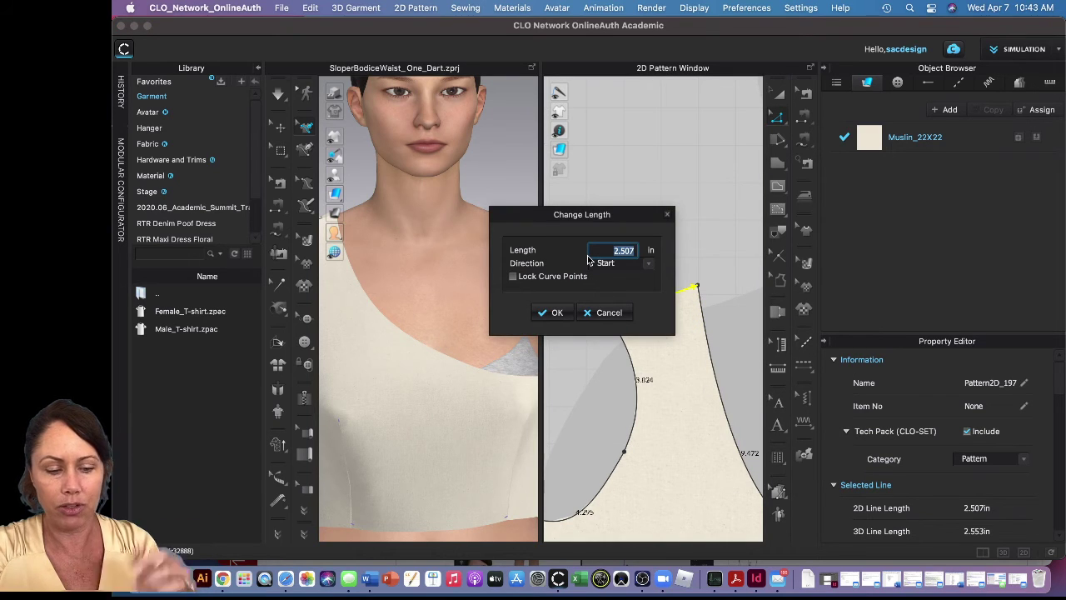
{"action": "type", "text": "2.5"}
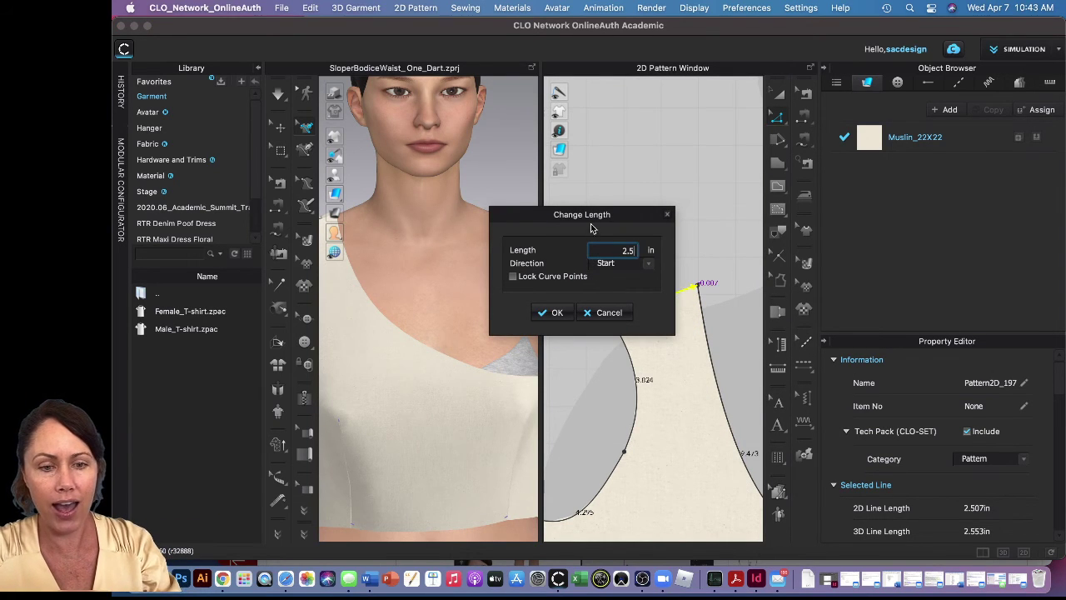
{"action": "left_click_drag", "start_coordinate": [595, 216], "coordinate": [464, 226]}
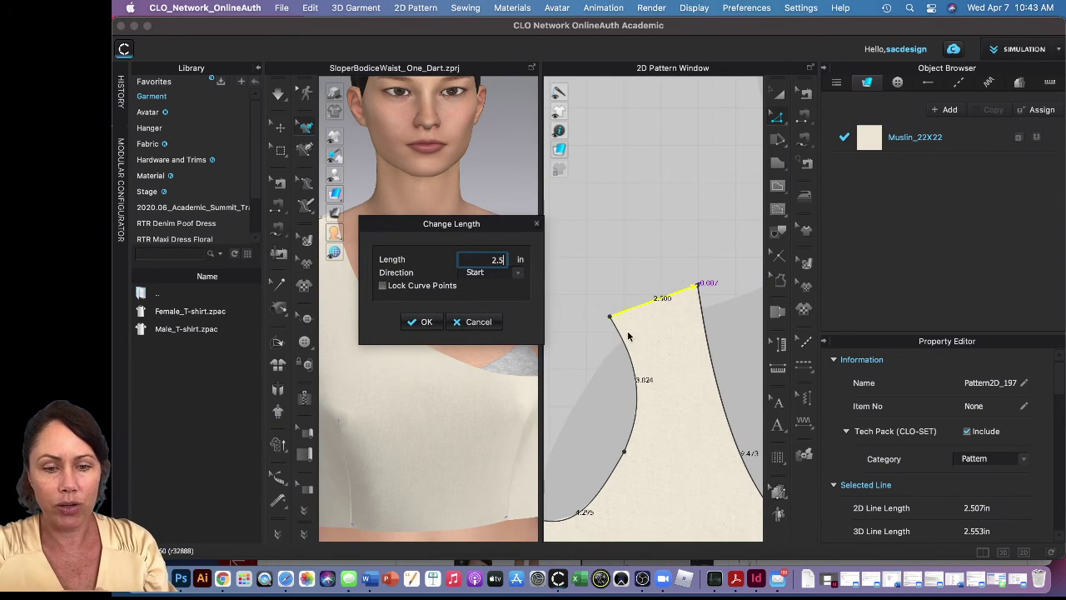
{"action": "left_click", "coordinate": [518, 277]}
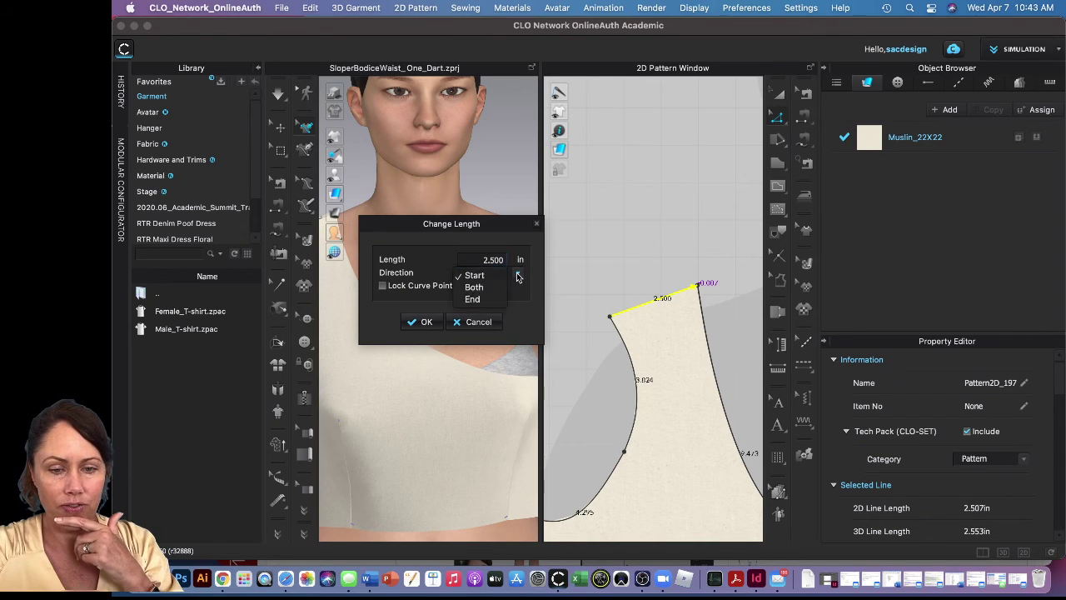
{"action": "left_click", "coordinate": [472, 299]}
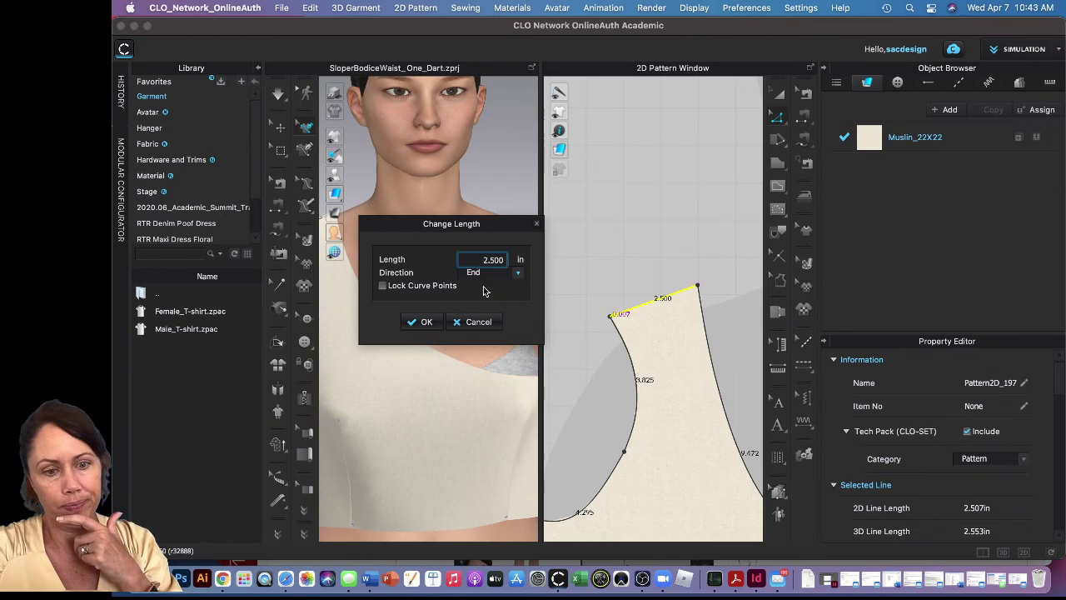
{"action": "left_click", "coordinate": [423, 322]}
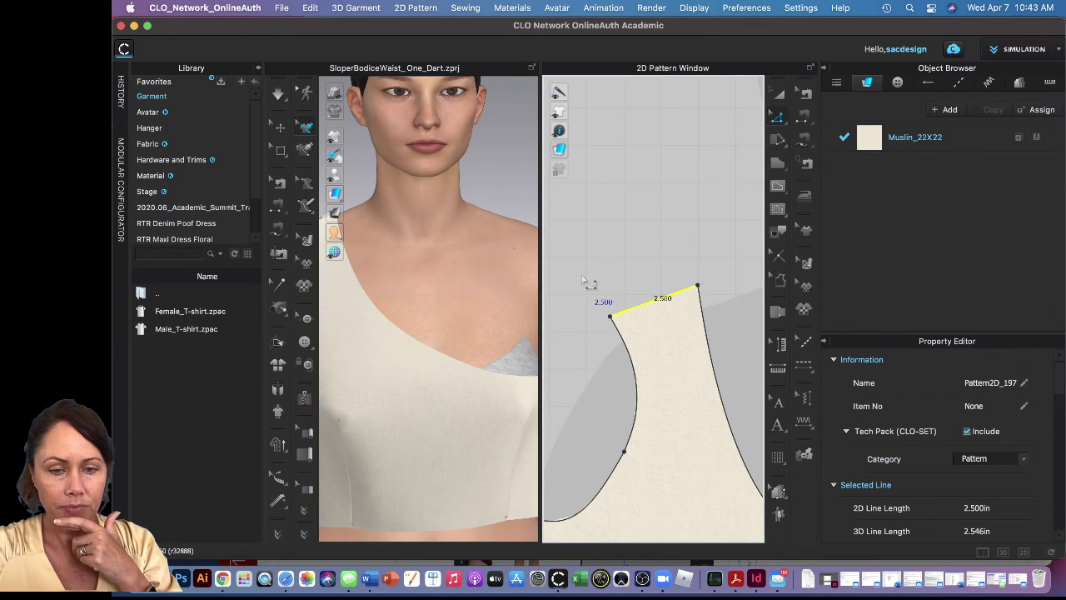
{"action": "left_click", "coordinate": [671, 269]}
Step: Merge the two back pieces along their facing center back edges
{"action": "scroll", "coordinate": [671, 269], "scroll_direction": "down", "scroll_amount": 4}
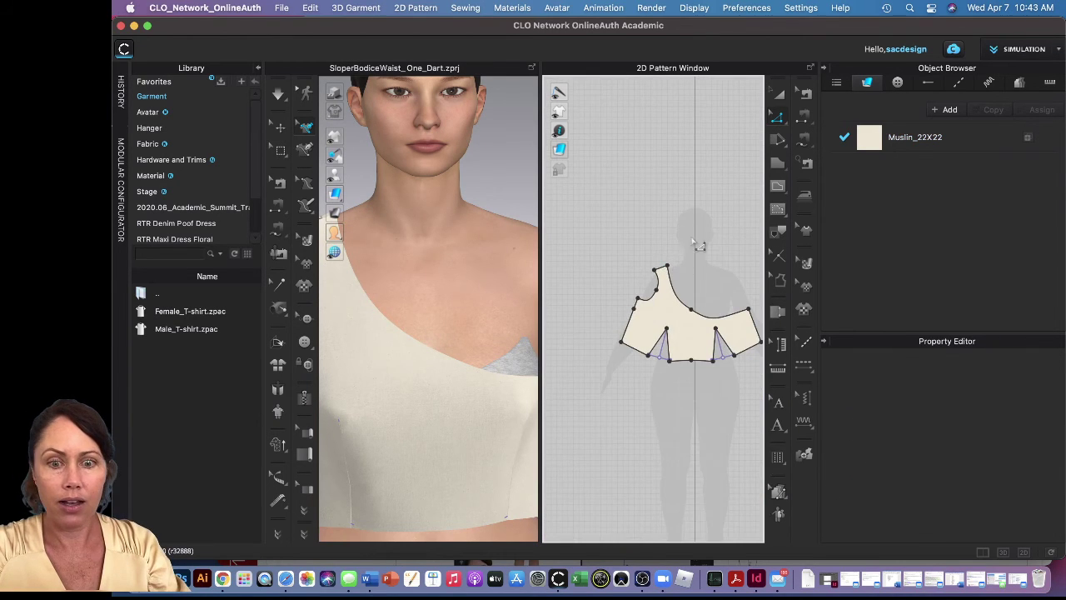
{"action": "scroll", "coordinate": [698, 245], "scroll_direction": "up", "scroll_amount": 3}
{"action": "scroll", "coordinate": [647, 386], "scroll_direction": "down", "scroll_amount": 2}
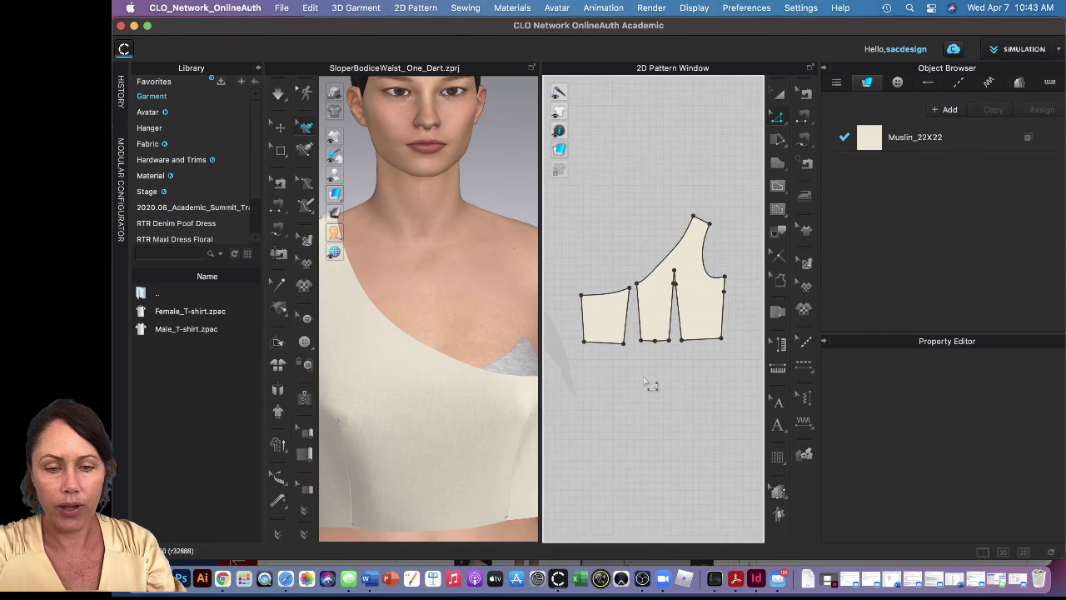
{"action": "scroll", "coordinate": [645, 385], "scroll_direction": "down", "scroll_amount": 4}
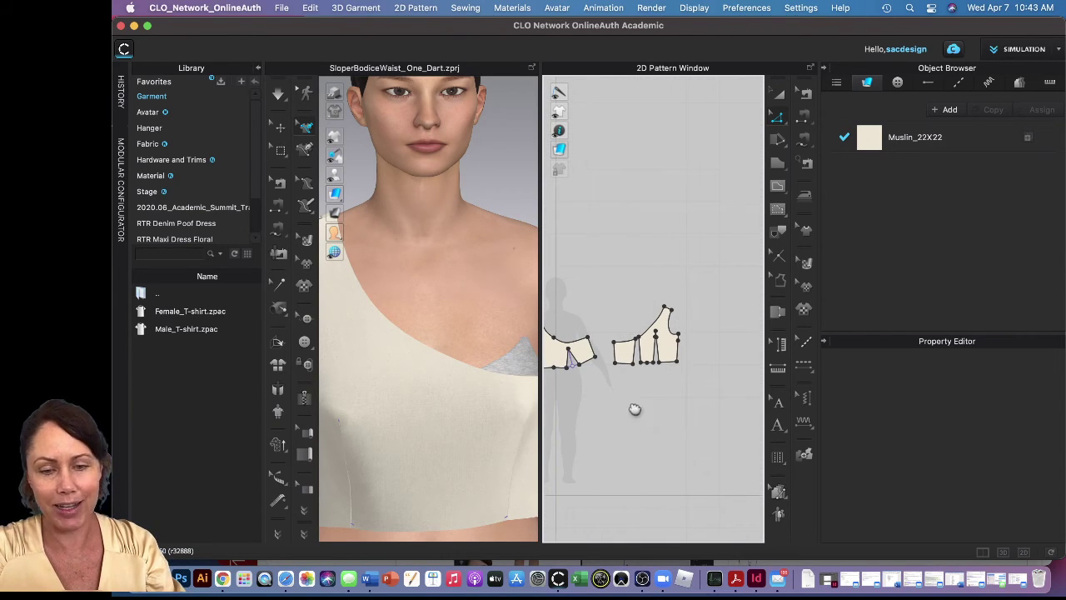
{"action": "right_click_drag", "start_coordinate": [635, 409], "coordinate": [673, 416]}
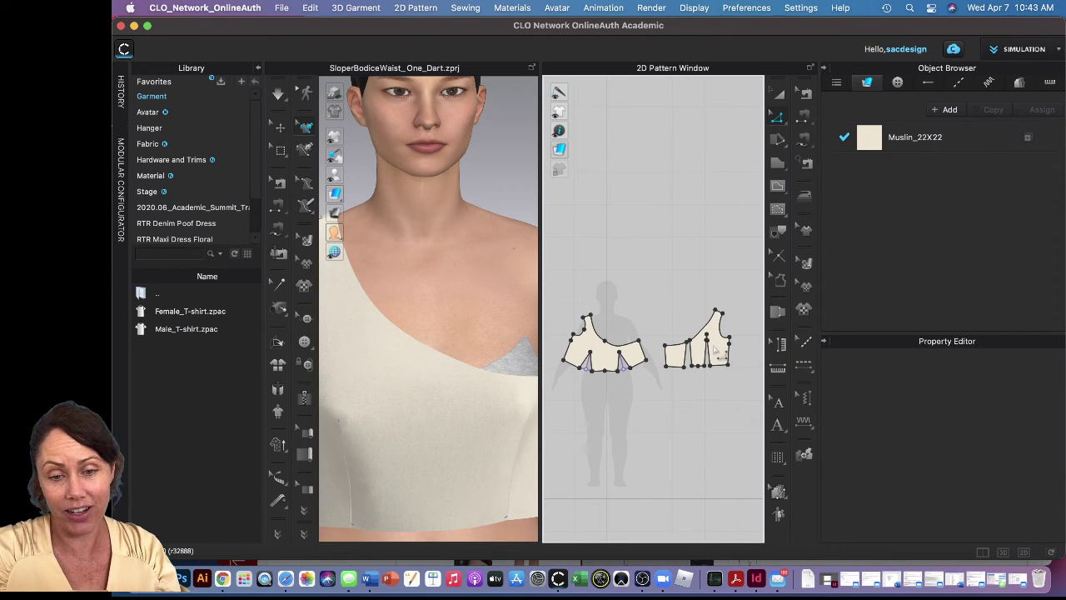
{"action": "scroll", "coordinate": [675, 417], "scroll_direction": "up", "scroll_amount": 2}
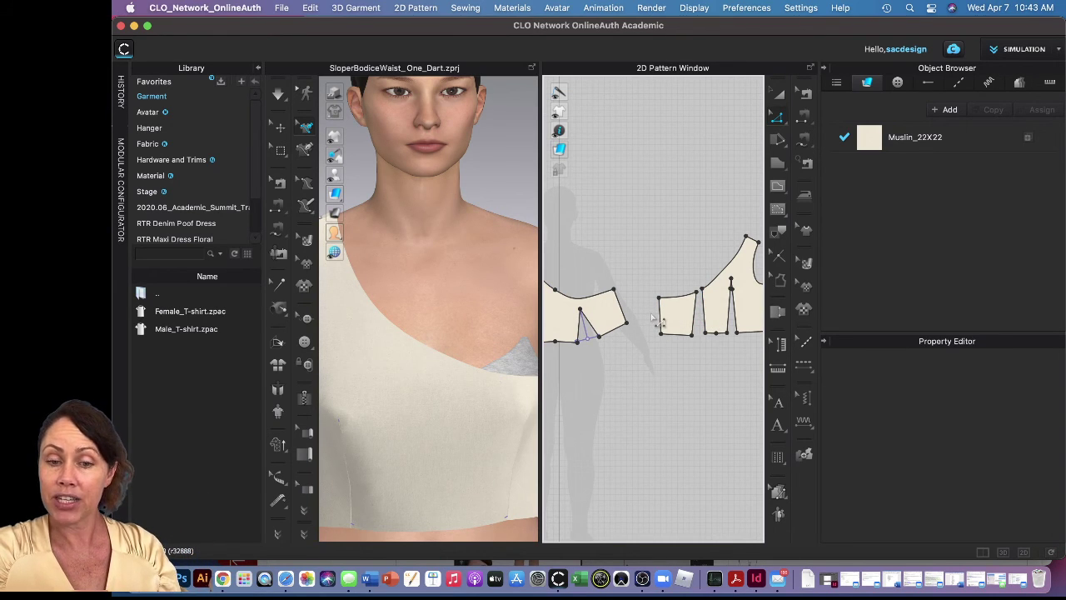
{"action": "left_click", "coordinate": [697, 316]}
{"action": "left_click", "coordinate": [714, 324], "text": "shift"}
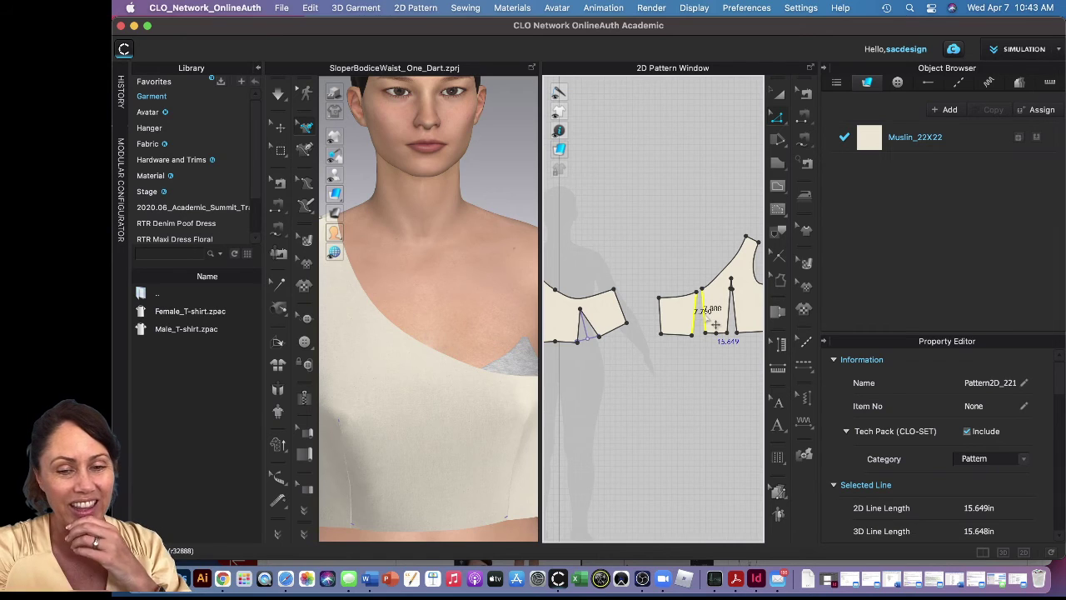
{"action": "right_click", "coordinate": [705, 317]}
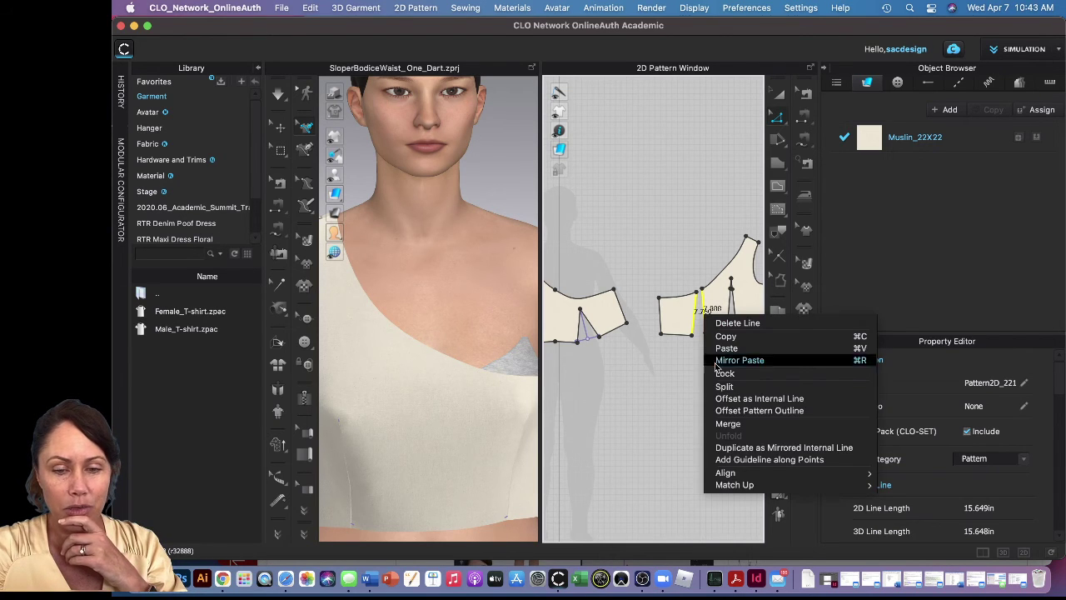
{"action": "left_click", "coordinate": [728, 424]}
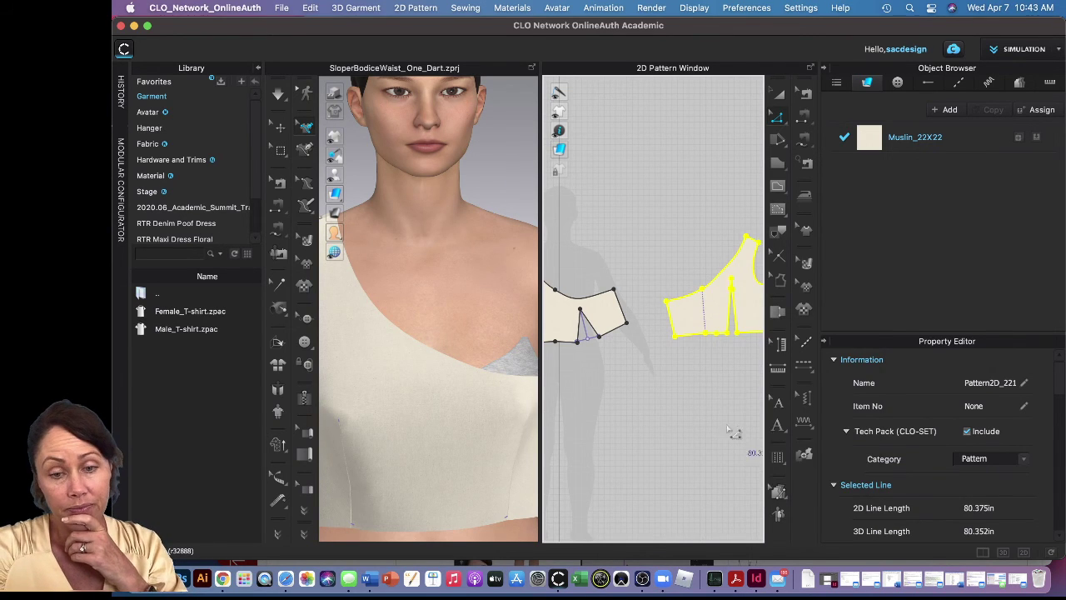
{"action": "left_click", "coordinate": [652, 371]}
Step: Simulate the garment on the avatar, examine its front and back drape, and stop the simulation
{"action": "scroll", "coordinate": [652, 371], "scroll_direction": "down", "scroll_amount": 2}
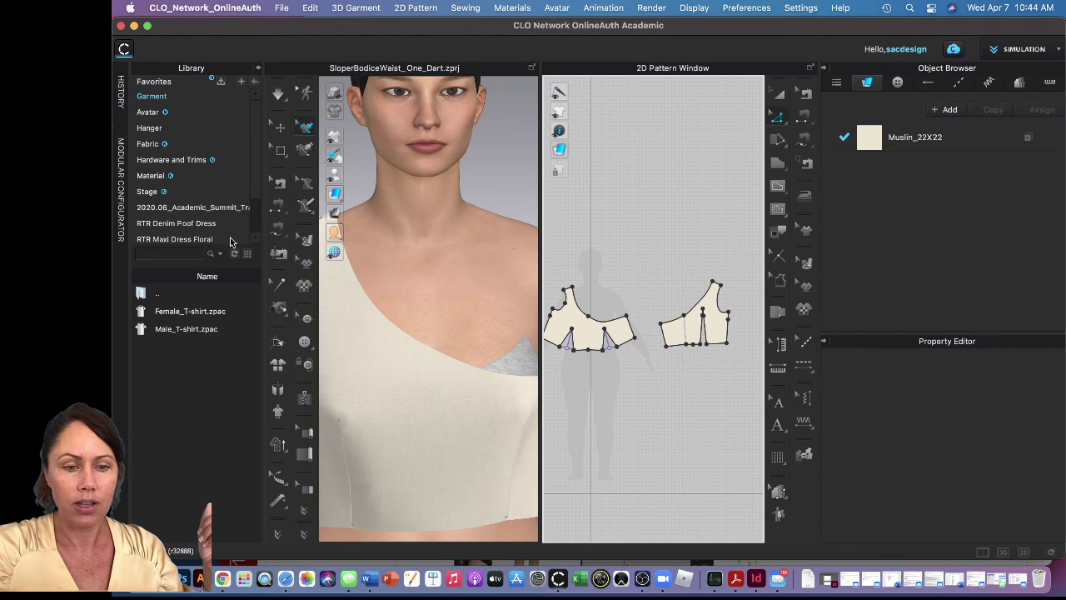
{"action": "scroll", "coordinate": [454, 304], "scroll_direction": "down", "scroll_amount": 5}
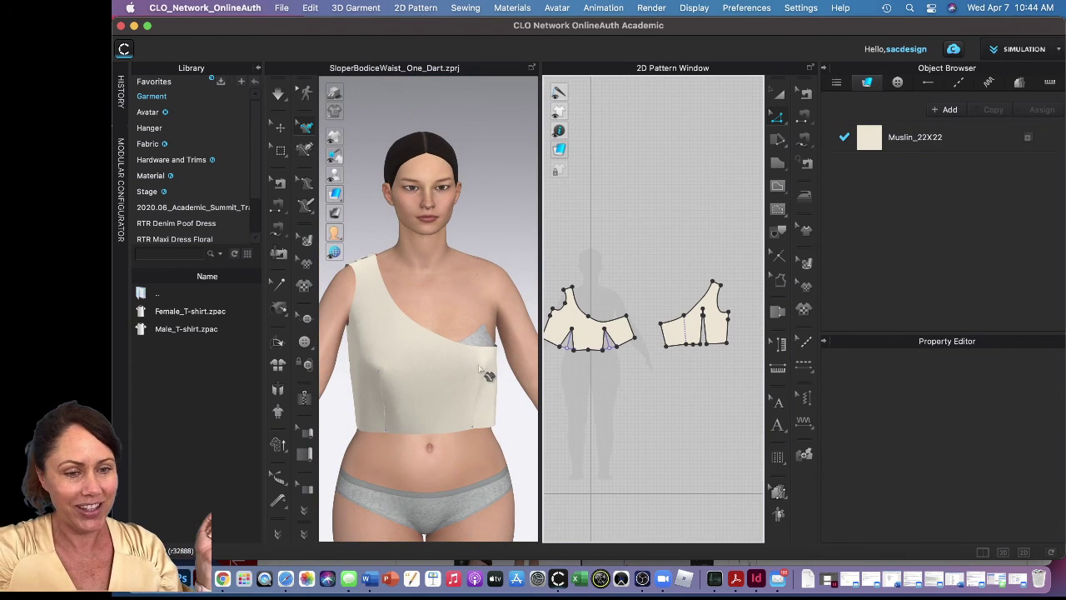
{"action": "mouse_move", "coordinate": [405, 366]}
{"action": "right_mouse_down"}
{"action": "mouse_move", "coordinate": [465, 382]}
{"action": "mouse_move", "coordinate": [488, 355]}
{"action": "mouse_move", "coordinate": [381, 369]}
{"action": "mouse_move", "coordinate": [388, 360]}
{"action": "right_mouse_up"}
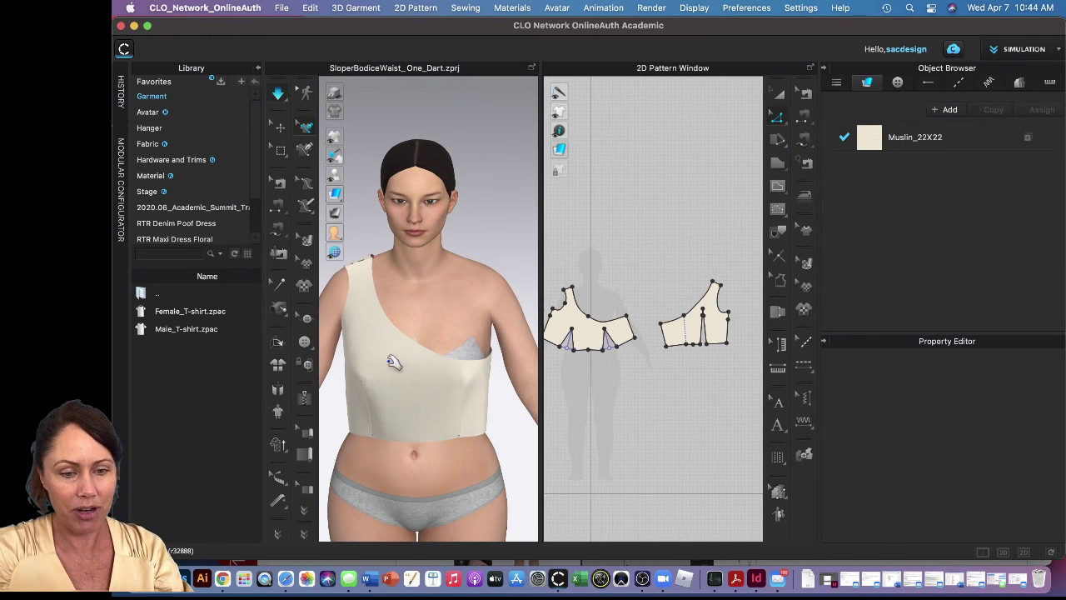
{"action": "key", "text": "ctrl+shift+s"}
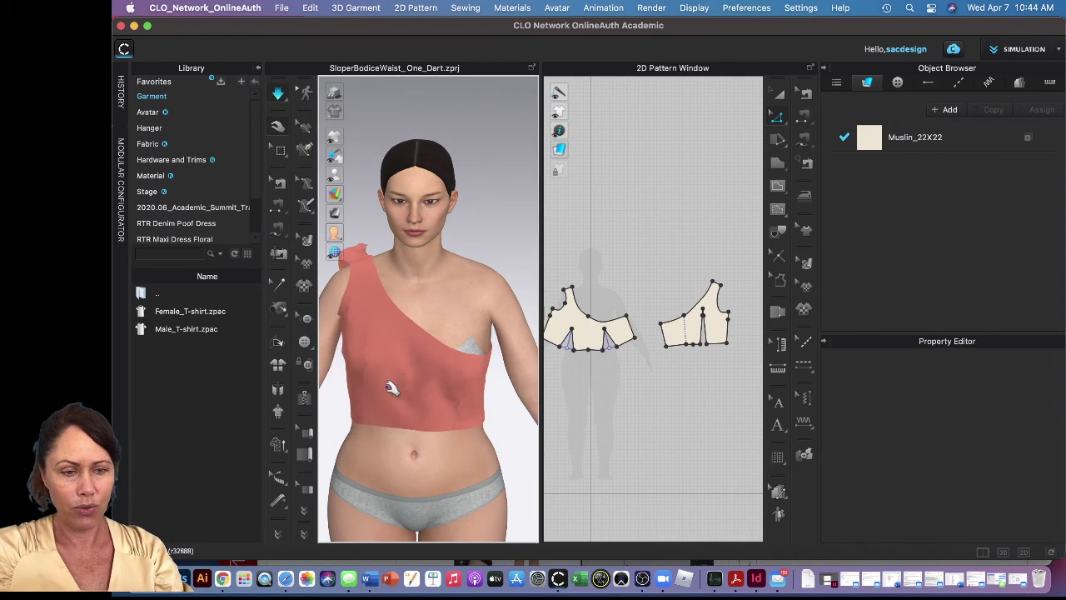
{"action": "right_click_drag", "start_coordinate": [363, 416], "coordinate": [458, 390]}
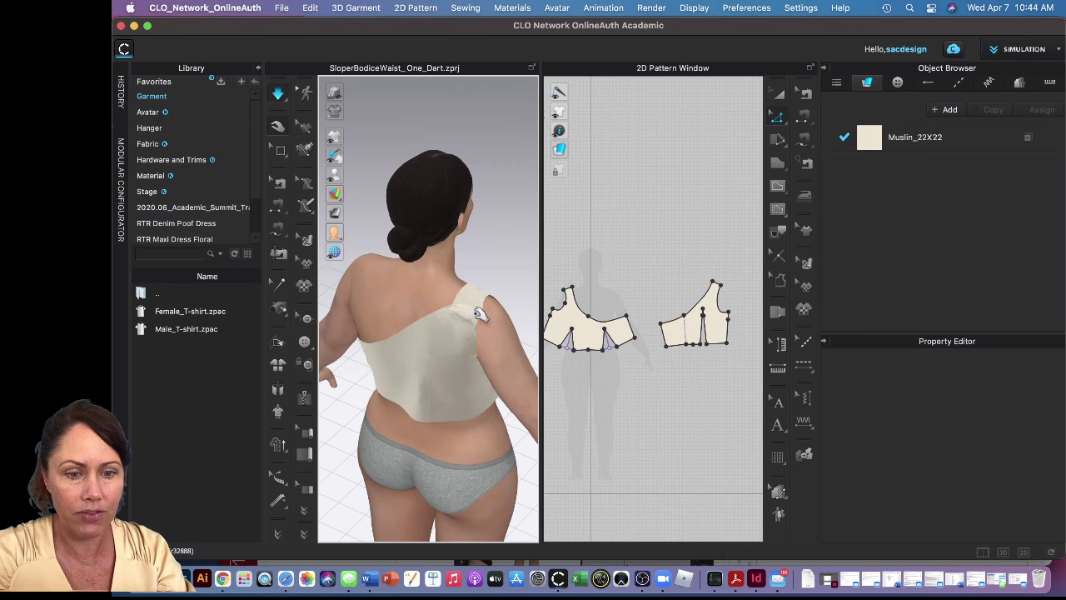
{"action": "scroll", "coordinate": [604, 315], "scroll_direction": "up", "scroll_amount": 3}
{"action": "scroll", "coordinate": [608, 310], "scroll_direction": "down", "scroll_amount": 4}
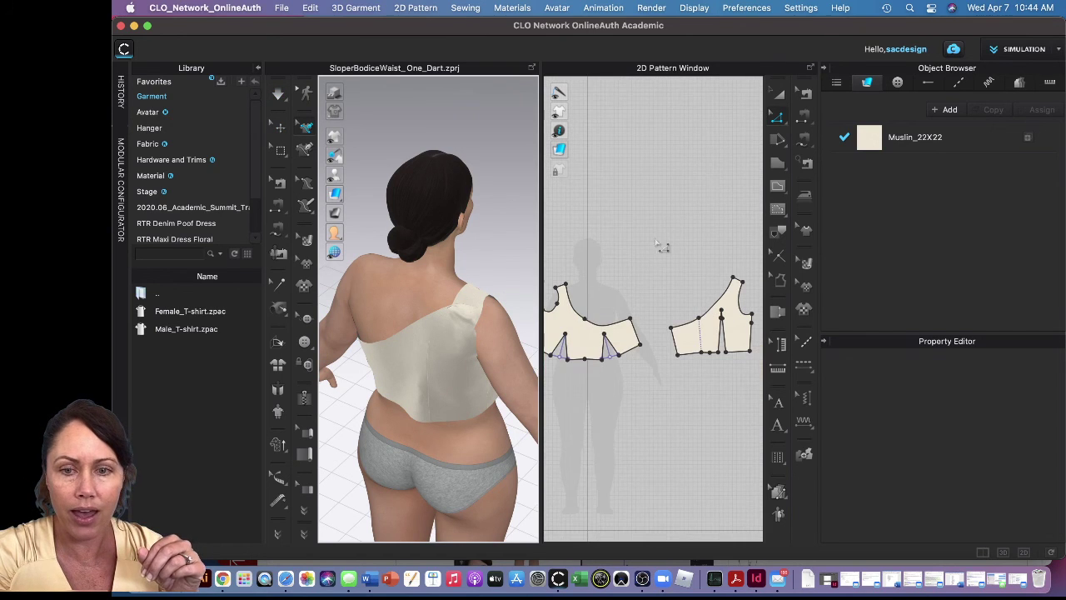
Step: Collapse the object browser and property editor, and delete the leftover shoulder dart sewing from the back neckline
{"action": "left_click", "coordinate": [824, 67]}
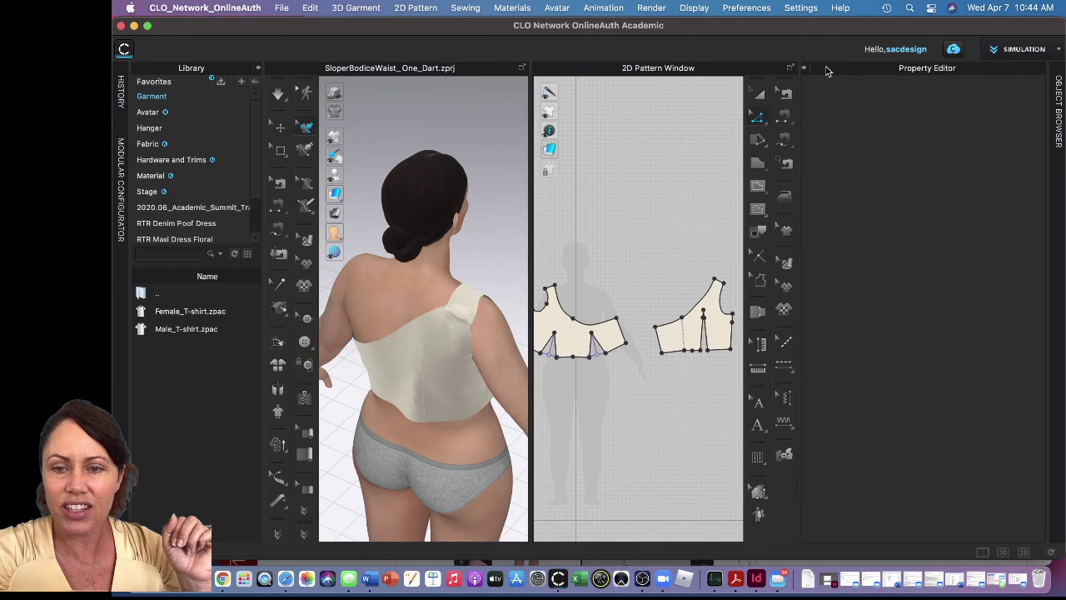
{"action": "left_click", "coordinate": [804, 68]}
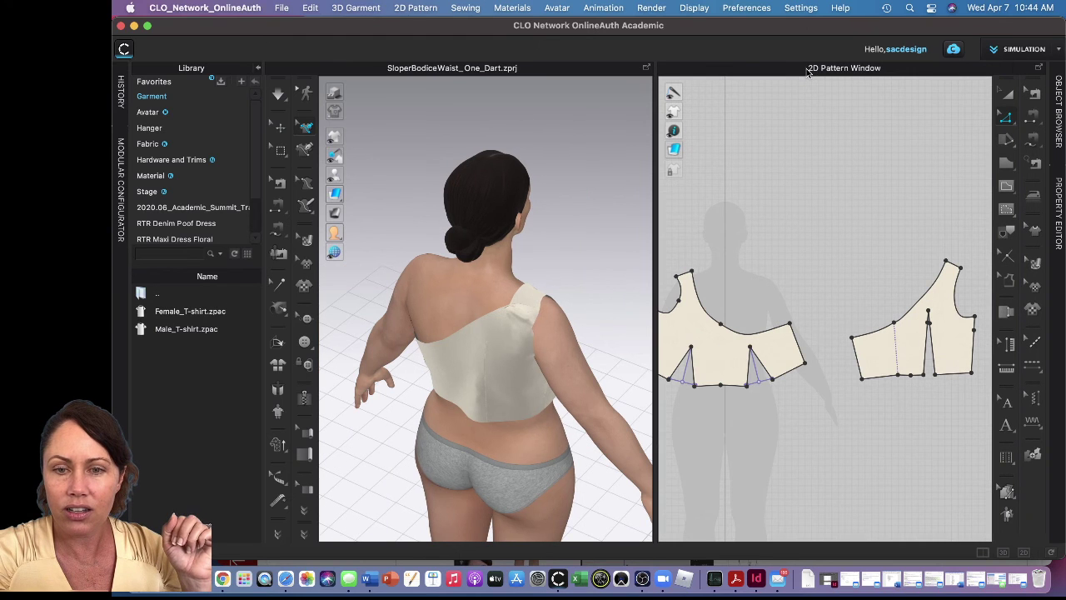
{"action": "left_click", "coordinate": [1035, 94]}
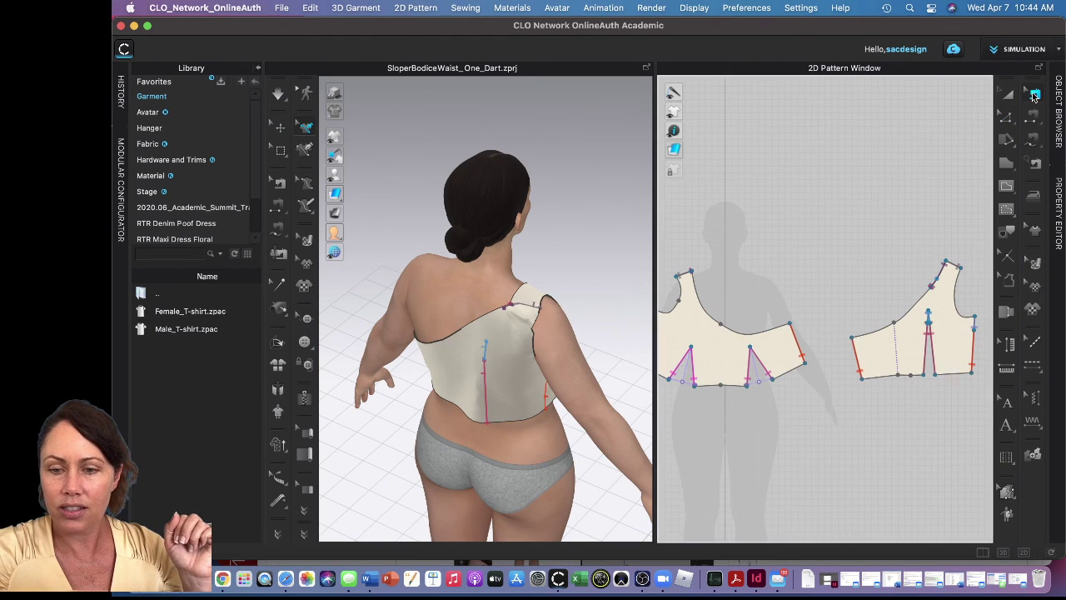
{"action": "scroll", "coordinate": [962, 309], "scroll_direction": "up", "scroll_amount": 3}
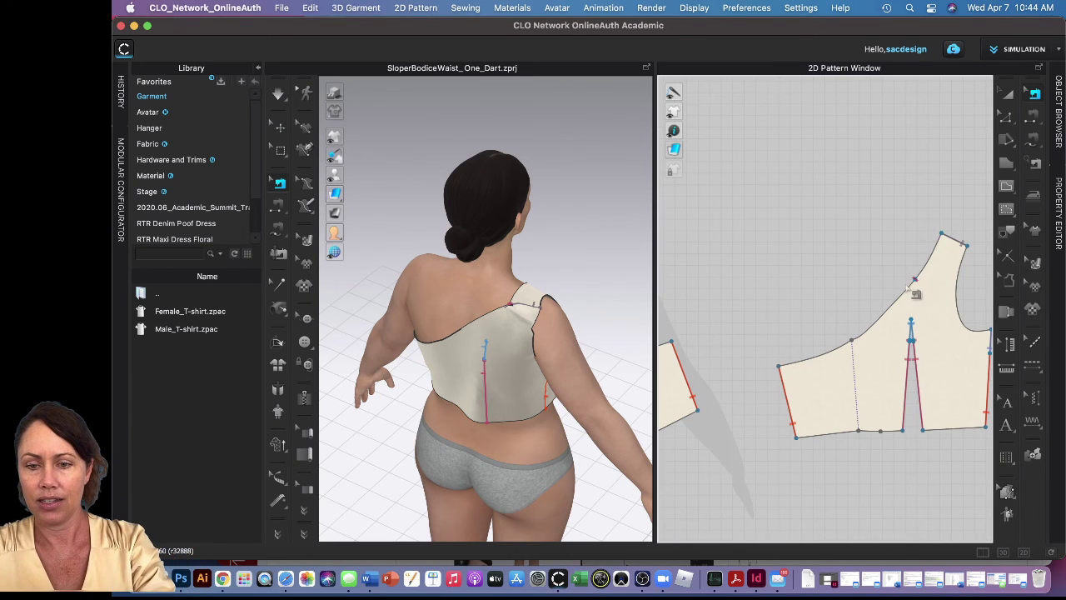
{"action": "key", "text": "Escape"}
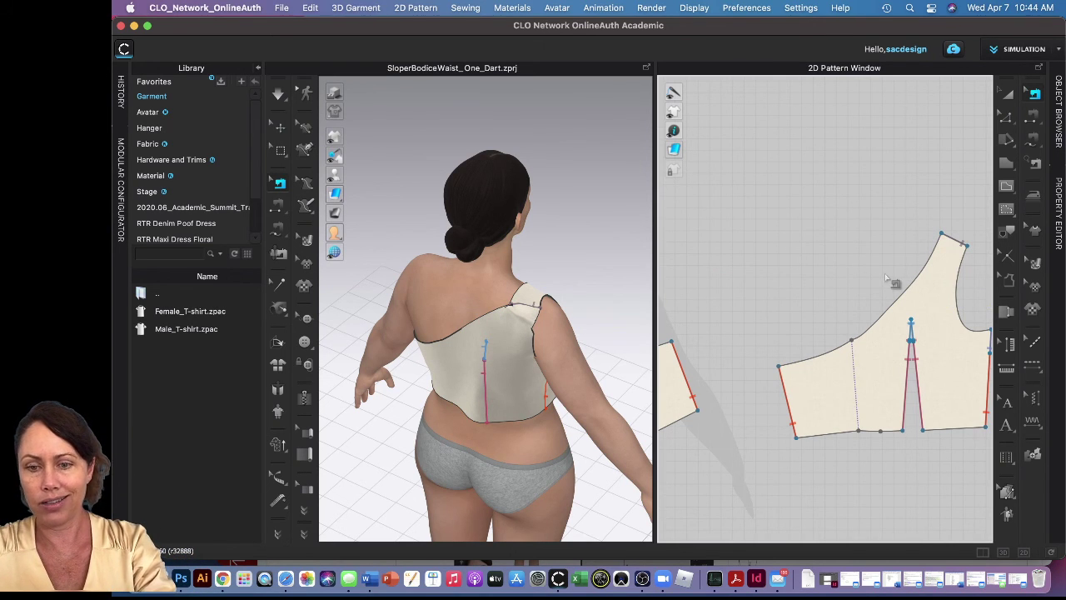
Step: Check the remaining seams on both pieces, simulate the garment again, and pull the back armhole fabric up toward the shoulder
{"action": "scroll", "coordinate": [884, 273], "scroll_direction": "down", "scroll_amount": 3}
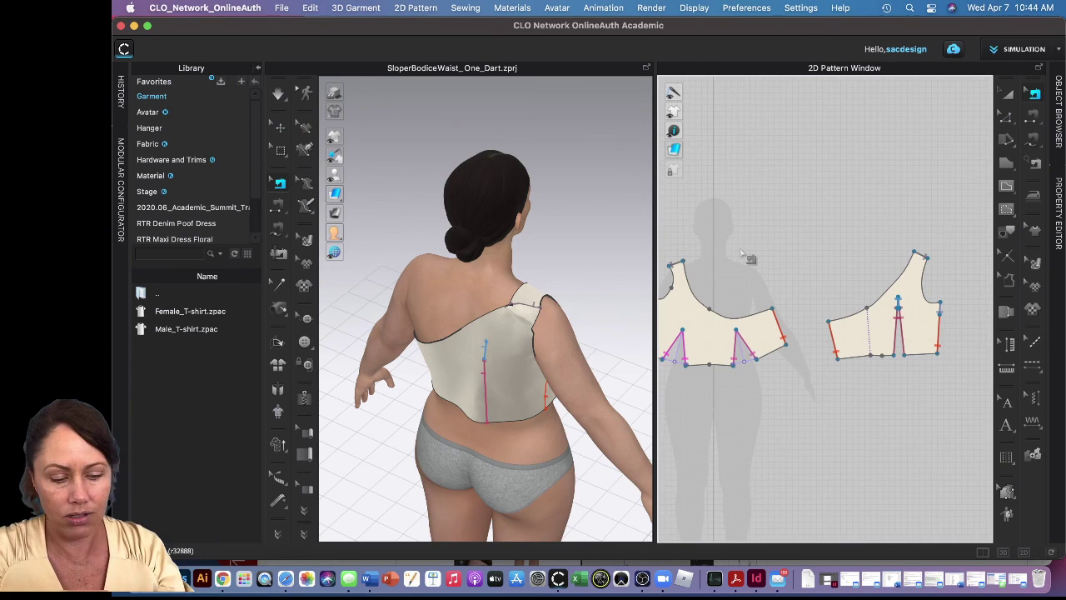
{"action": "right_click_drag", "start_coordinate": [791, 253], "coordinate": [812, 253]}
{"action": "scroll", "coordinate": [812, 252], "scroll_direction": "up", "scroll_amount": 2}
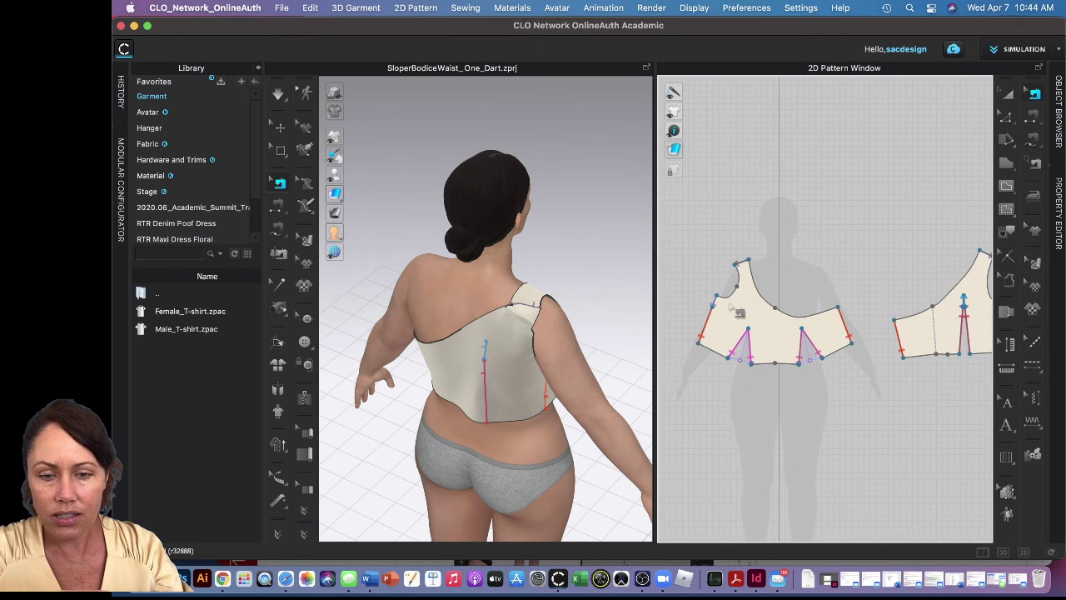
{"action": "scroll", "coordinate": [726, 311], "scroll_direction": "up", "scroll_amount": 3}
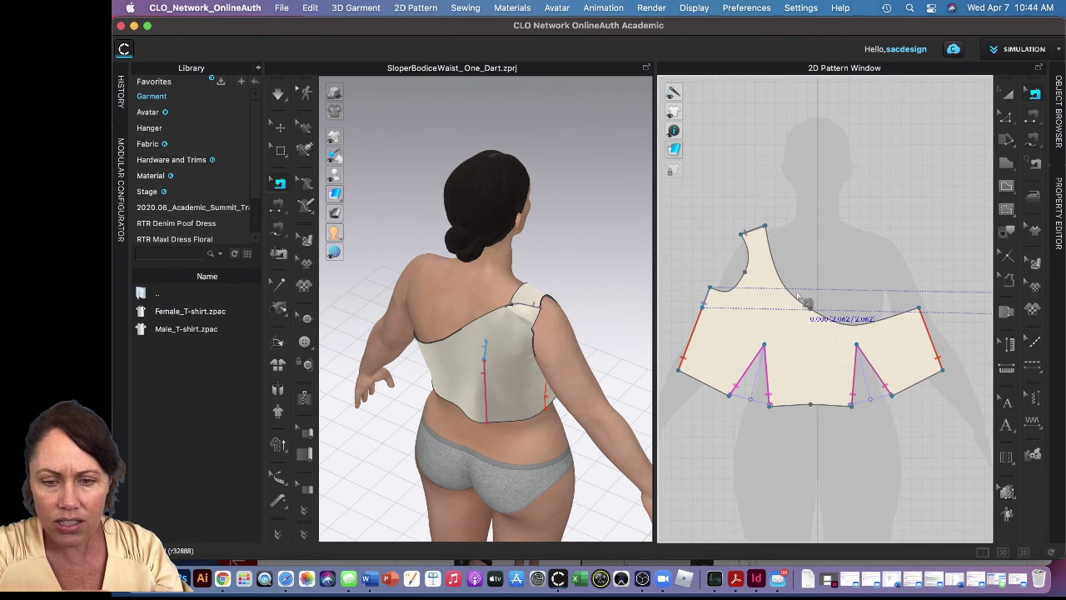
{"action": "left_click", "coordinate": [540, 333]}
{"action": "left_click_drag", "start_coordinate": [540, 333], "coordinate": [557, 282]}
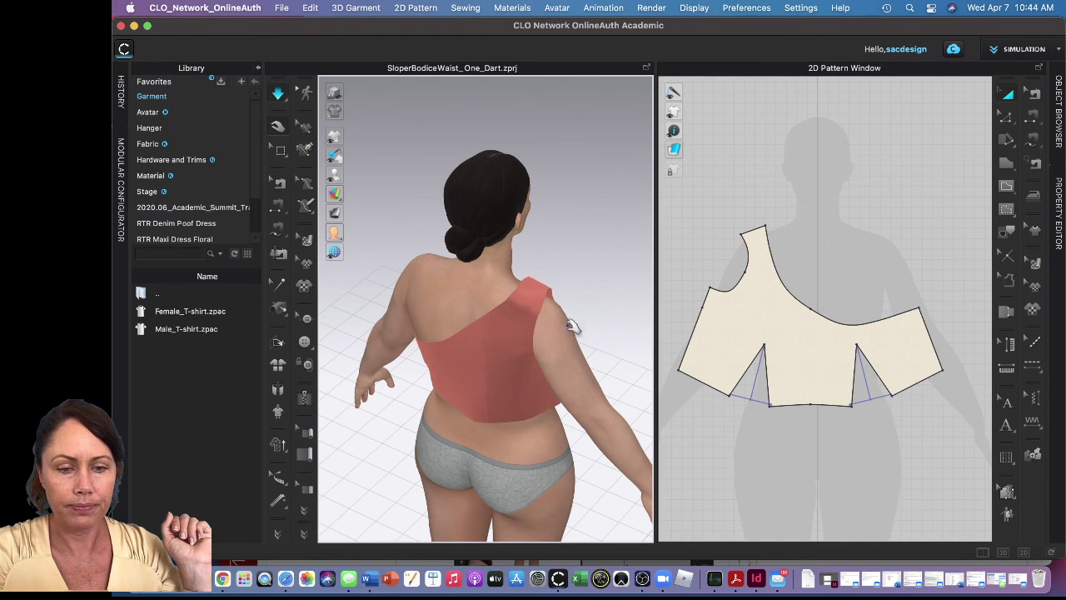
{"action": "right_click_drag", "start_coordinate": [563, 407], "coordinate": [502, 371]}
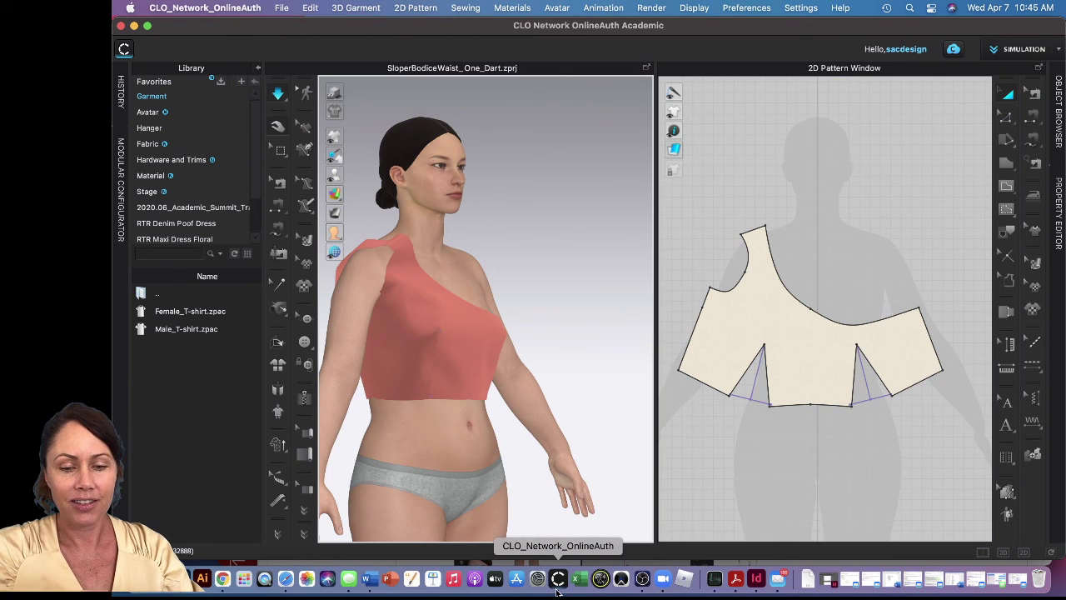
{"action": "right_click", "coordinate": [615, 588]}
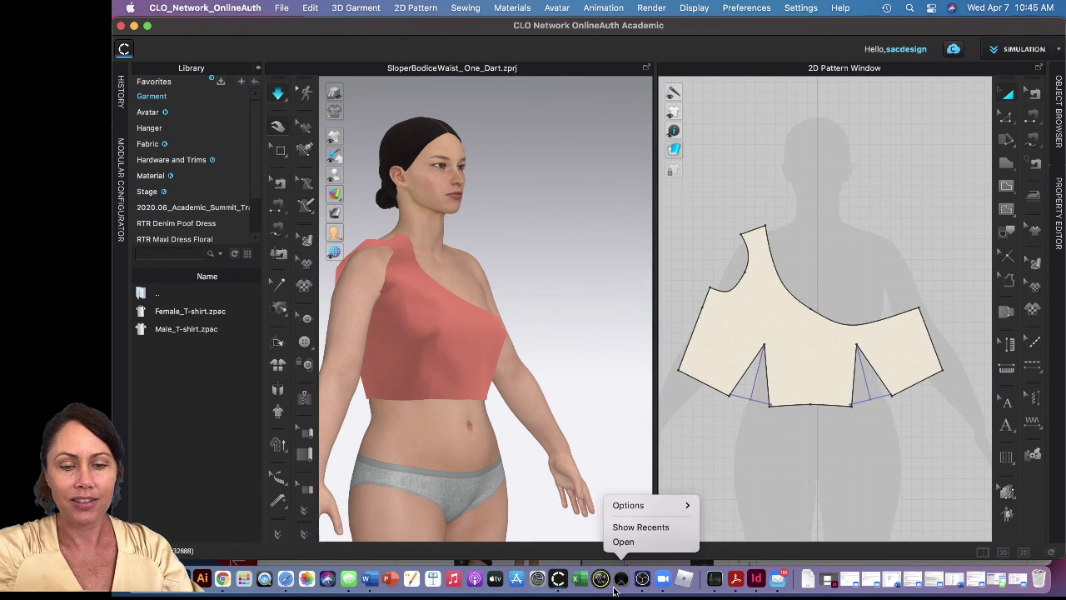